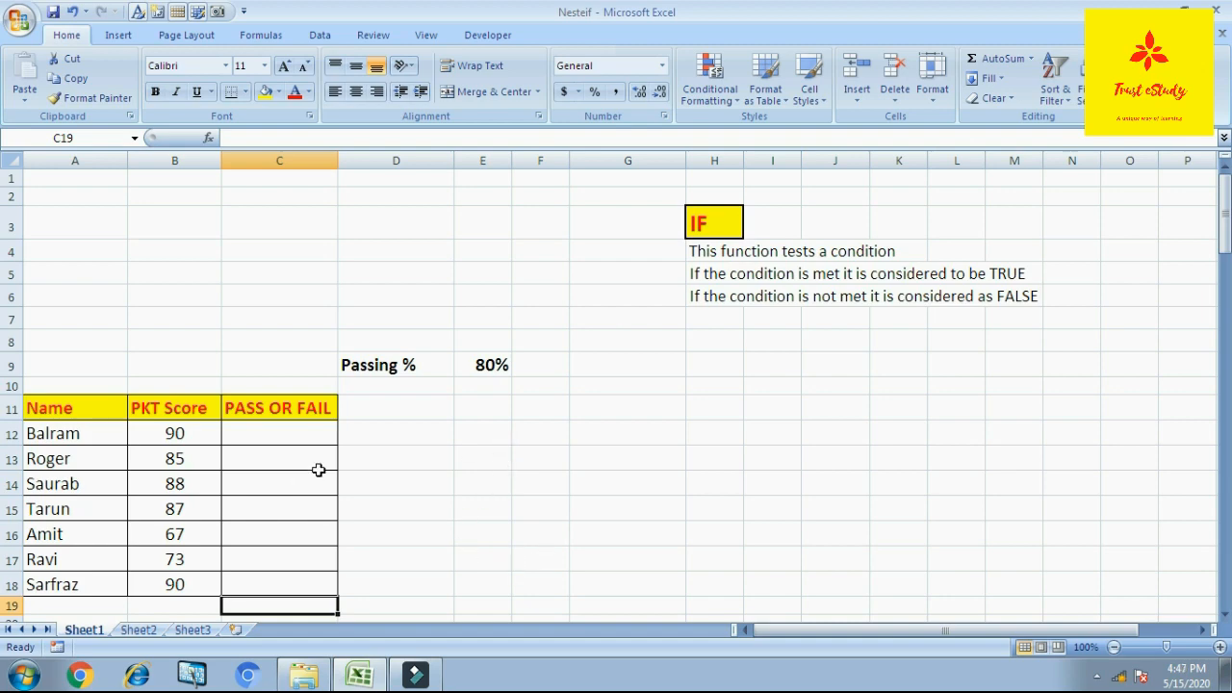
# Enter the formula +IF(B12>=80,"PASS","FAIL") in C12 to grade the first PKT score
pyautogui.click(326, 433)
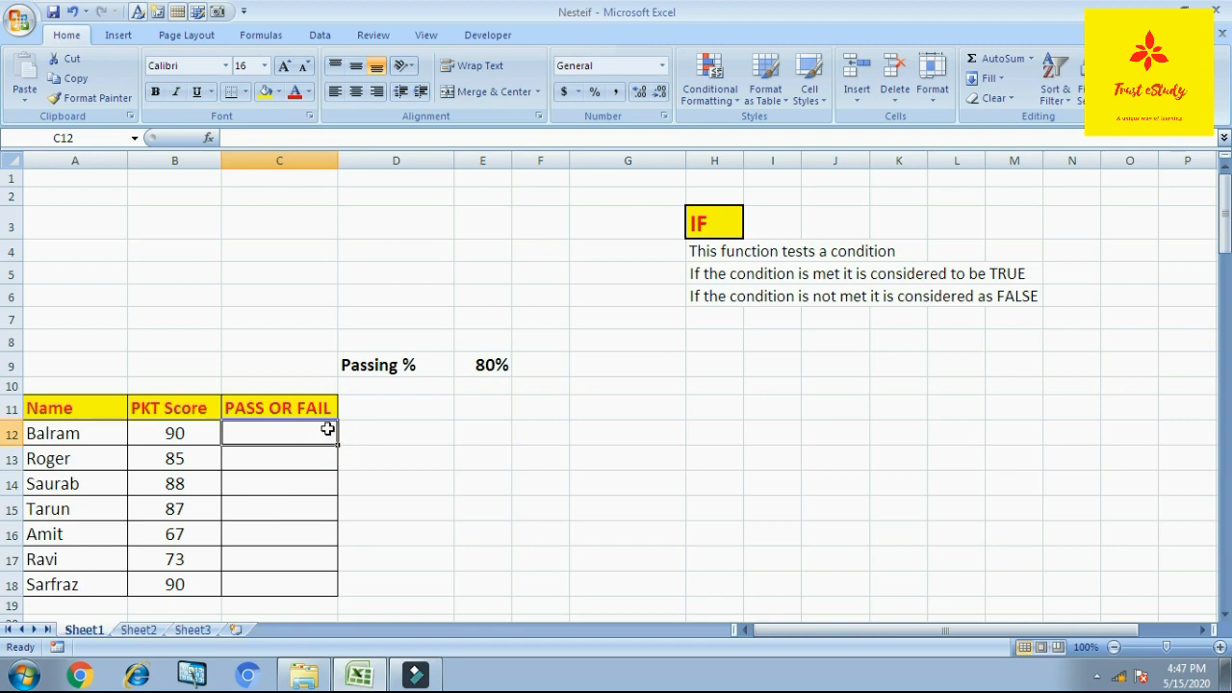
pyautogui.write('+')
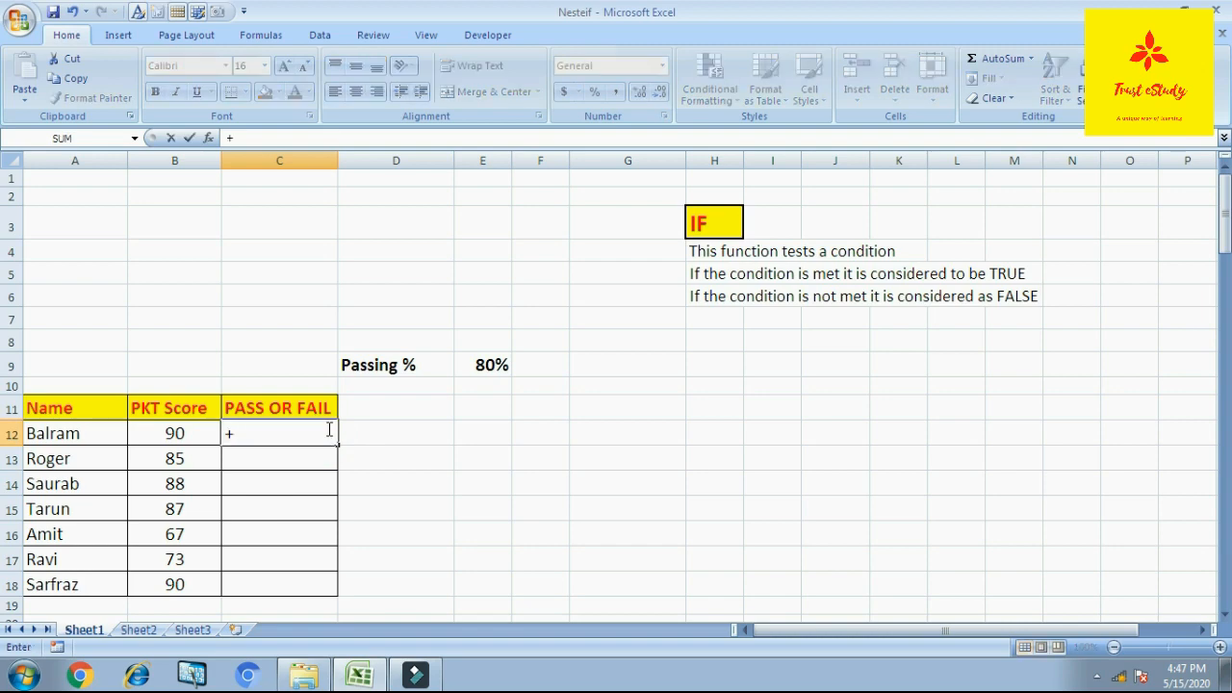
pyautogui.write('IF(')
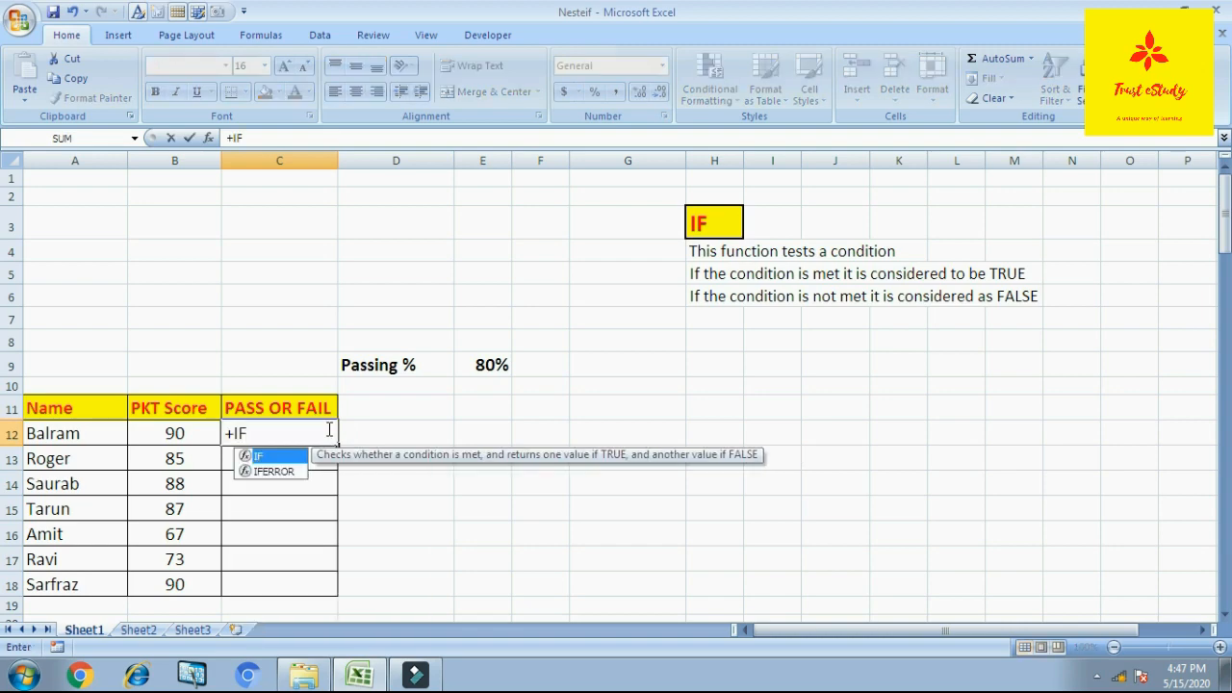
pyautogui.click(194, 438)
pyautogui.write(':')
pyautogui.press('BackSpace')
pyautogui.press('BackSpace')
pyautogui.press('BackSpace')
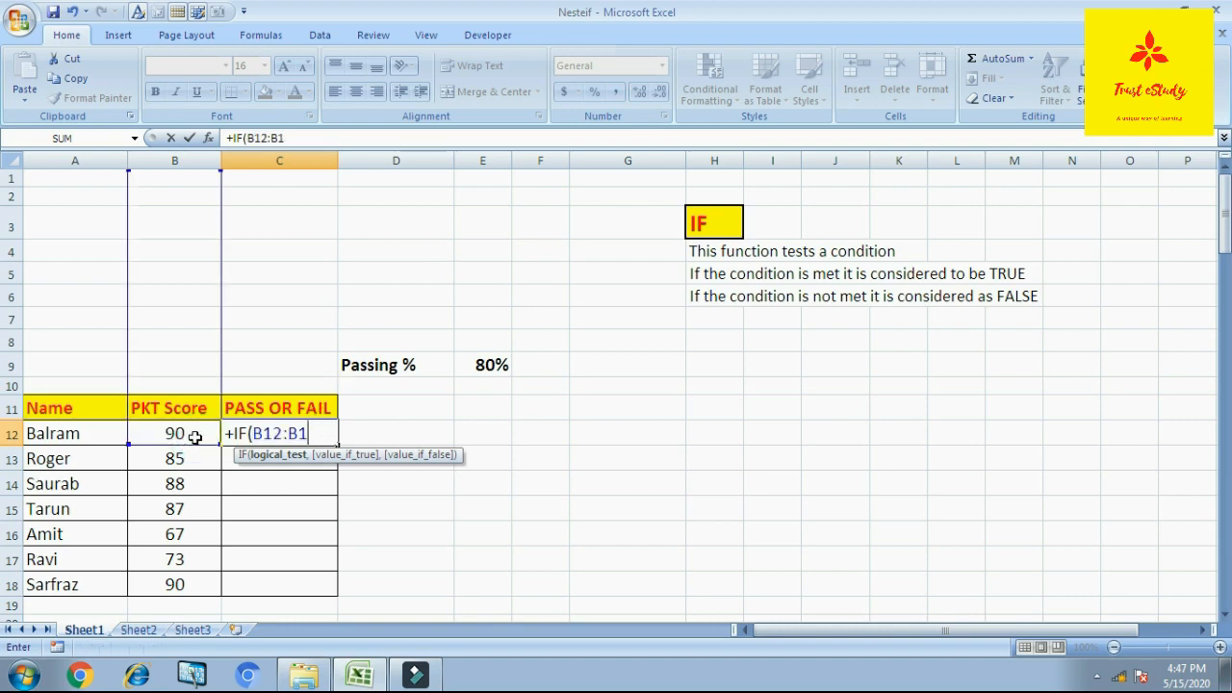
pyautogui.press('BackSpace')
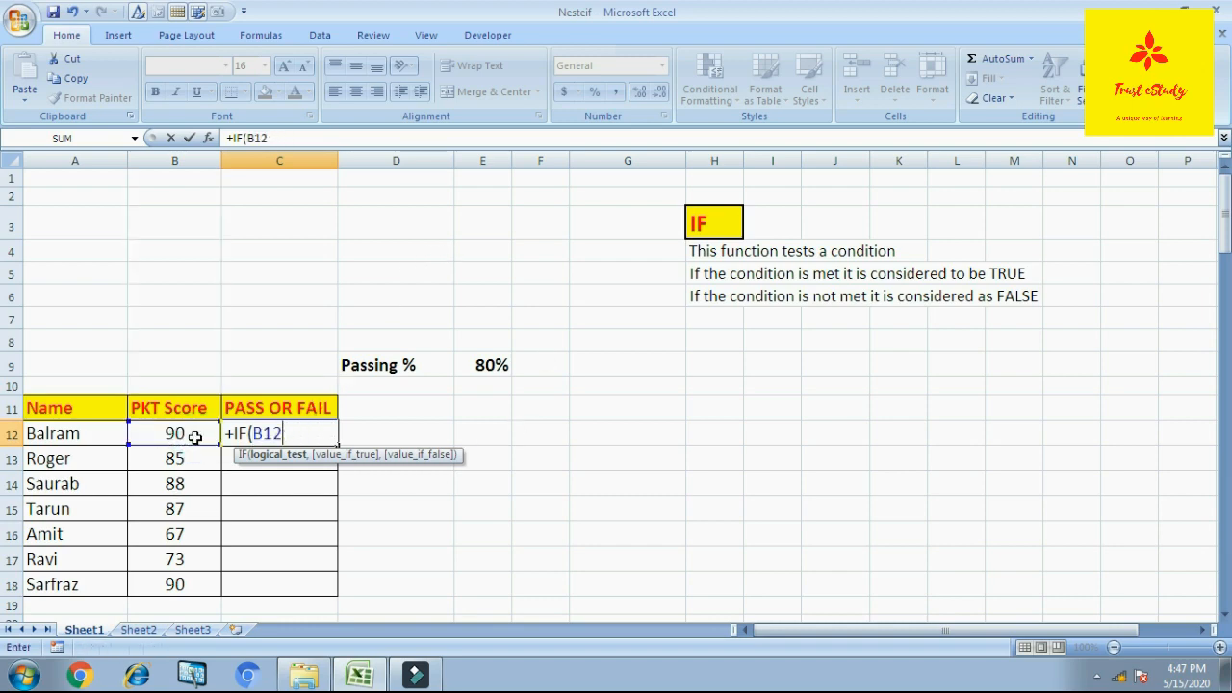
pyautogui.write('>=80,"')
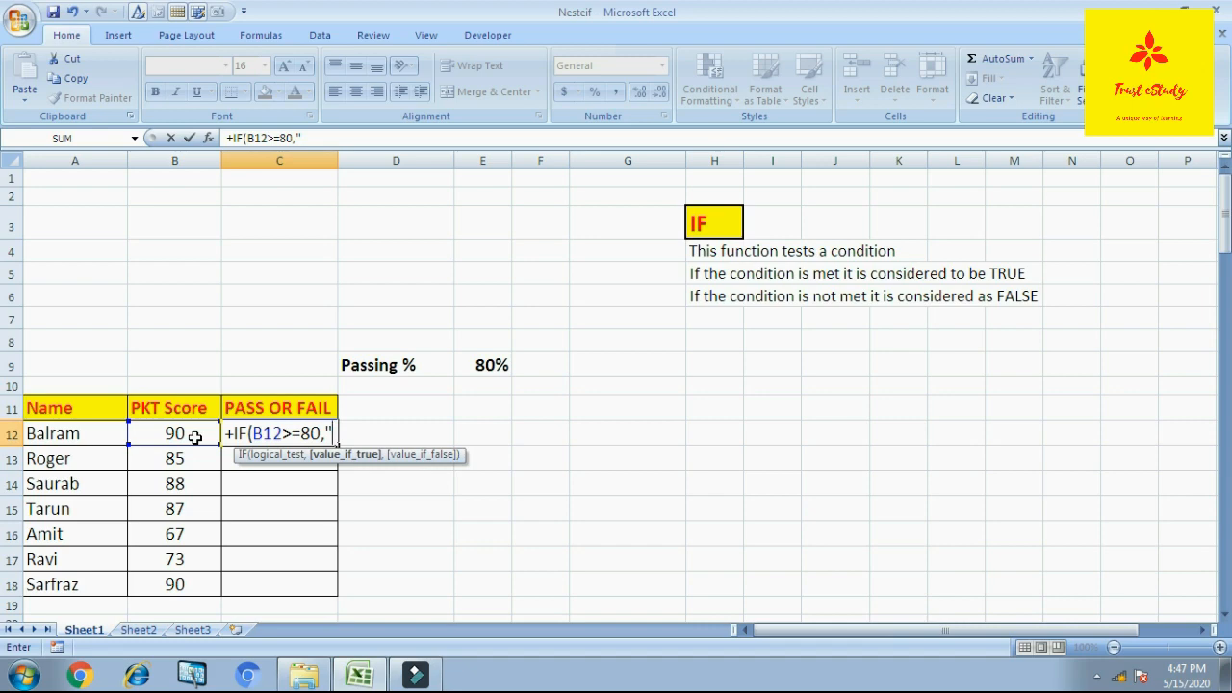
pyautogui.write('PASS",')
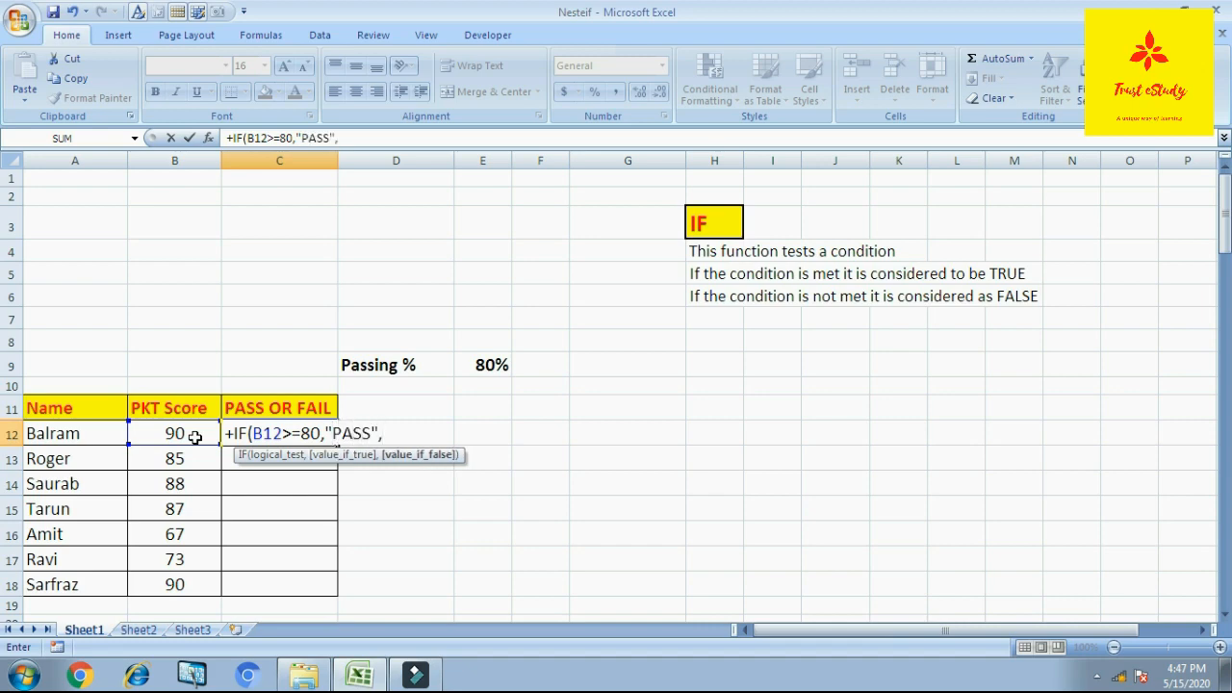
pyautogui.write('"FAIL')
pyautogui.write('")')
pyautogui.press('Return')
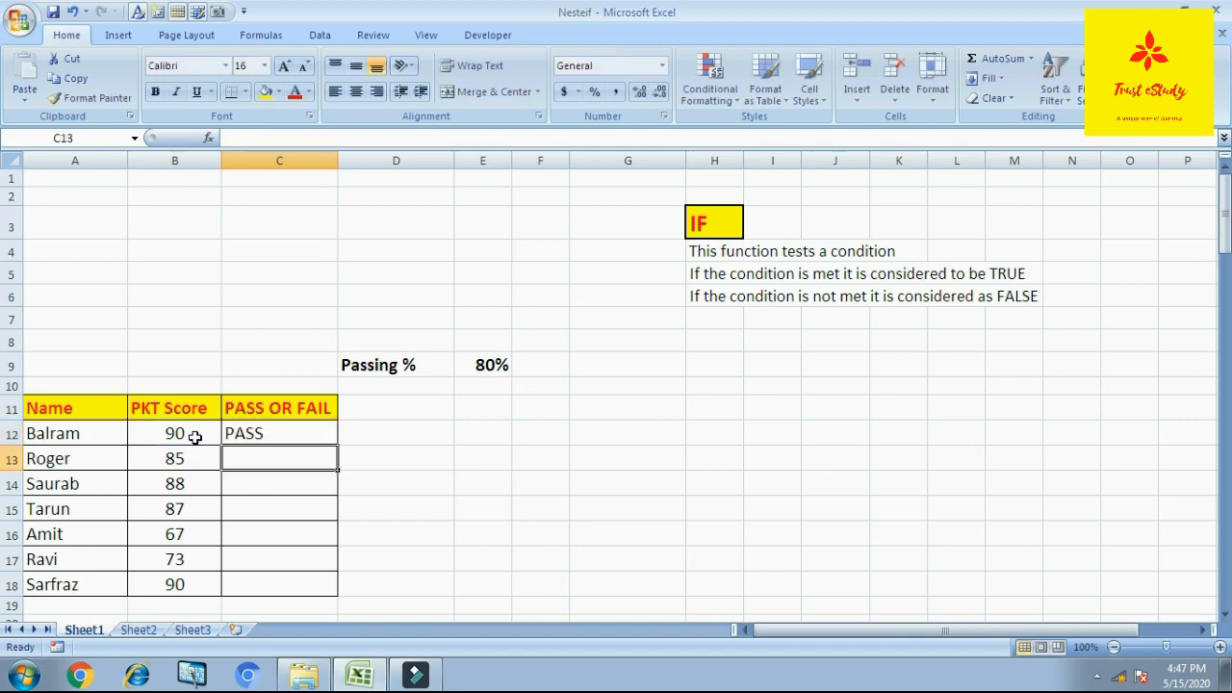
# Fill the IF formula from C12 down through C18 for the remaining scores
pyautogui.press('Up')
pyautogui.hotkey('shift', 'Down')
pyautogui.hotkey('shift', 'Down')
pyautogui.hotkey('shift', 'Down')
pyautogui.hotkey('shift', 'Down')
pyautogui.hotkey('shift', 'Down')
pyautogui.hotkey('shift', 'Down')
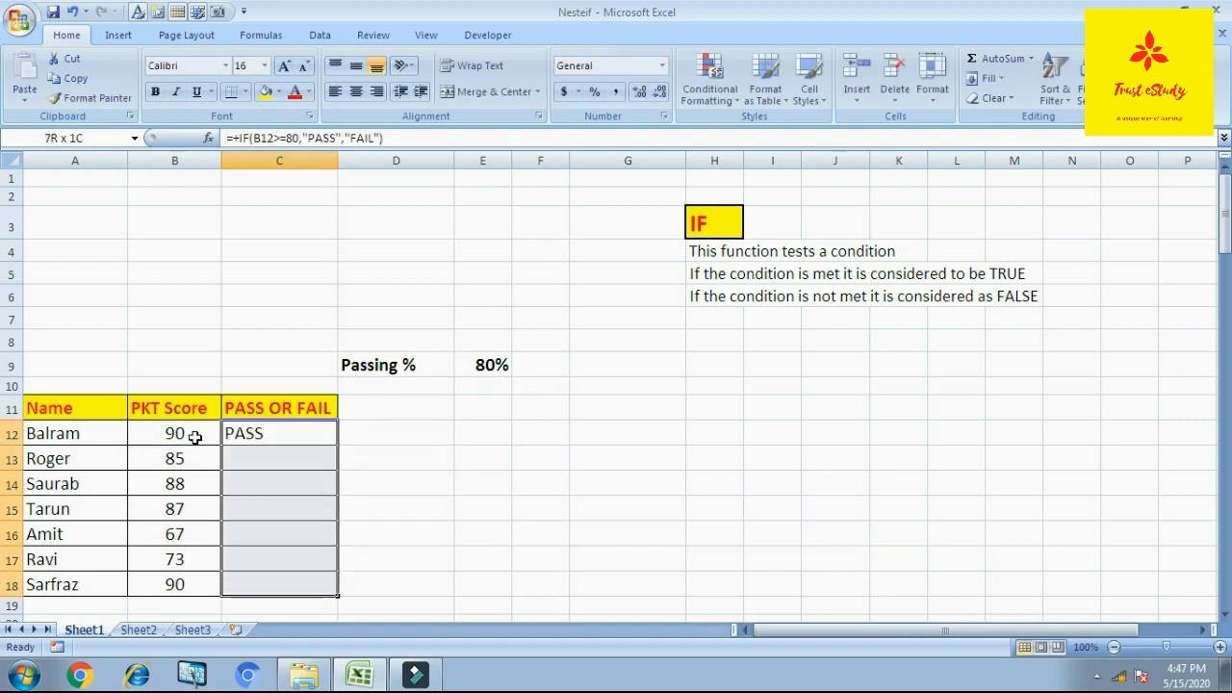
pyautogui.hotkey('ctrl', 'd')
pyautogui.press('Down')
pyautogui.press('Down')
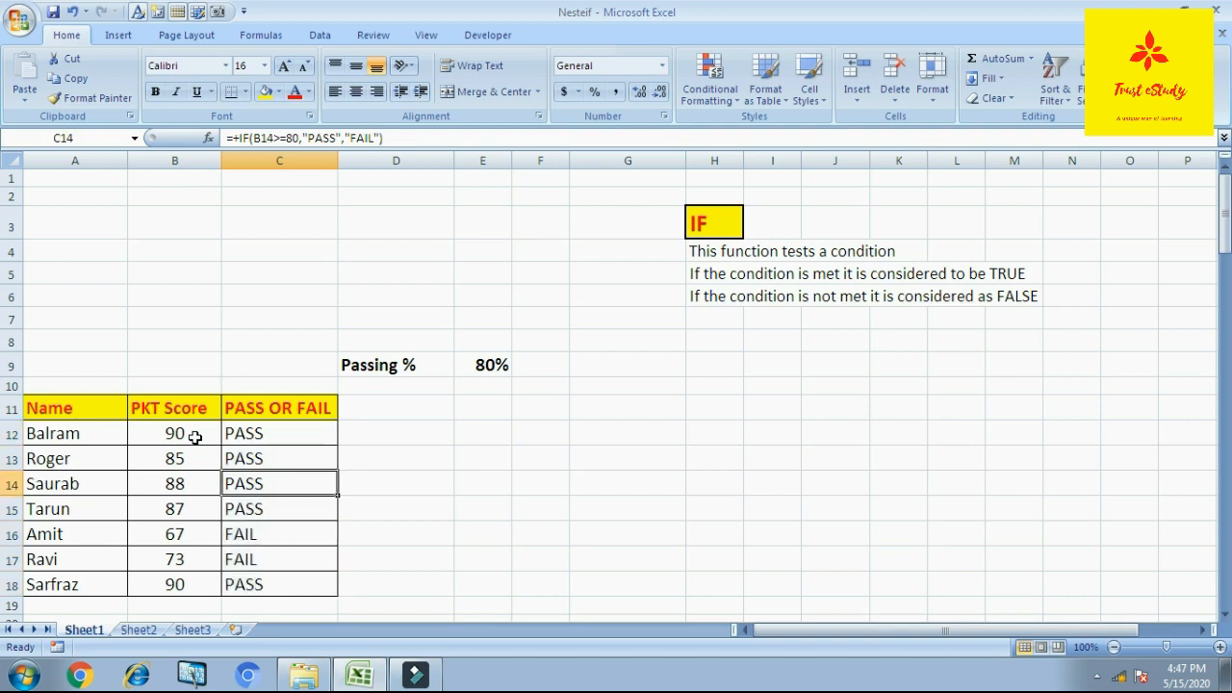
# Examine the scores and grades in B16:C17 against the passing percentage
pyautogui.press('Right')
pyautogui.press('Right')
pyautogui.press('Right')
pyautogui.press('Down')
pyautogui.press('Down')
pyautogui.press('Down')
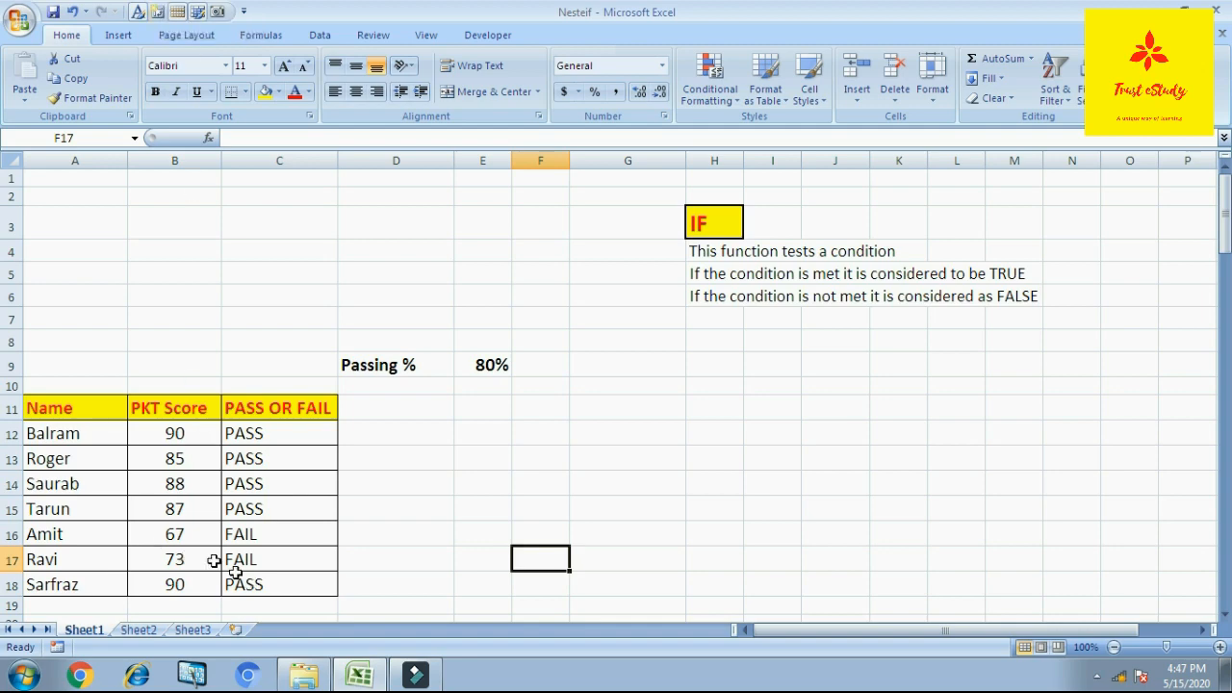
pyautogui.moveTo(182, 536); pyautogui.dragTo(227, 557)
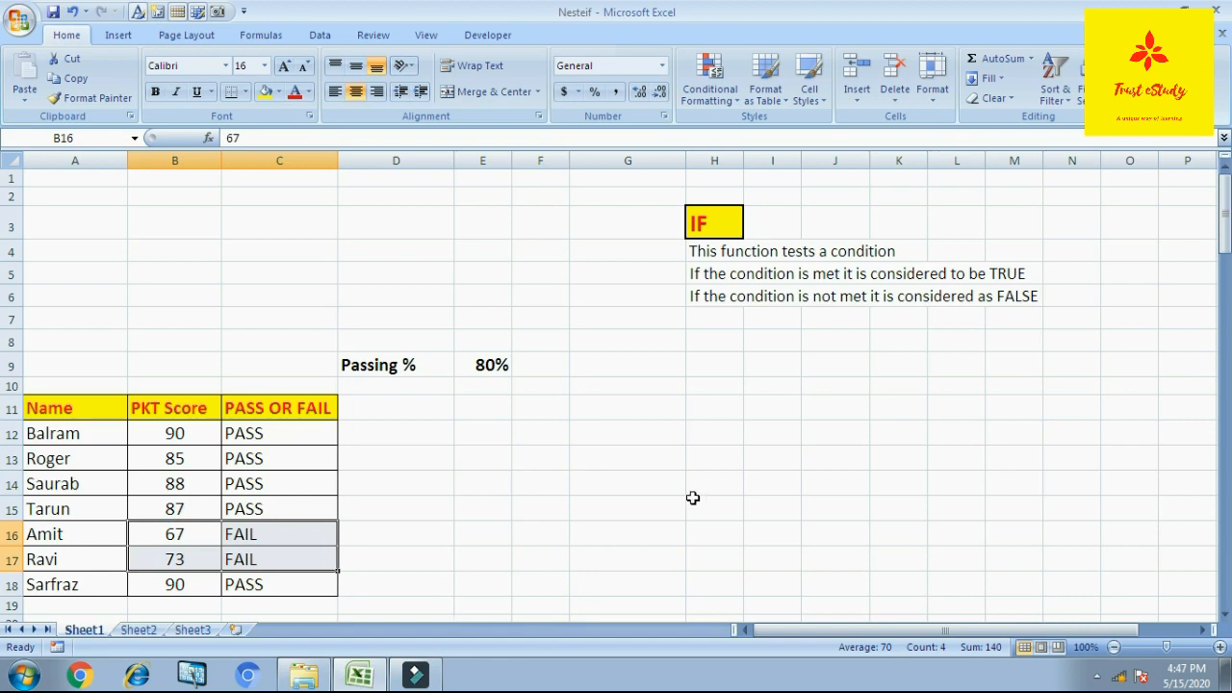
pyautogui.click(622, 462)
# Enter the formula =AND(B29>=80,C29>=80) in D29 to test the first row's April and May scores
pyautogui.scroll(-7, 622, 460)
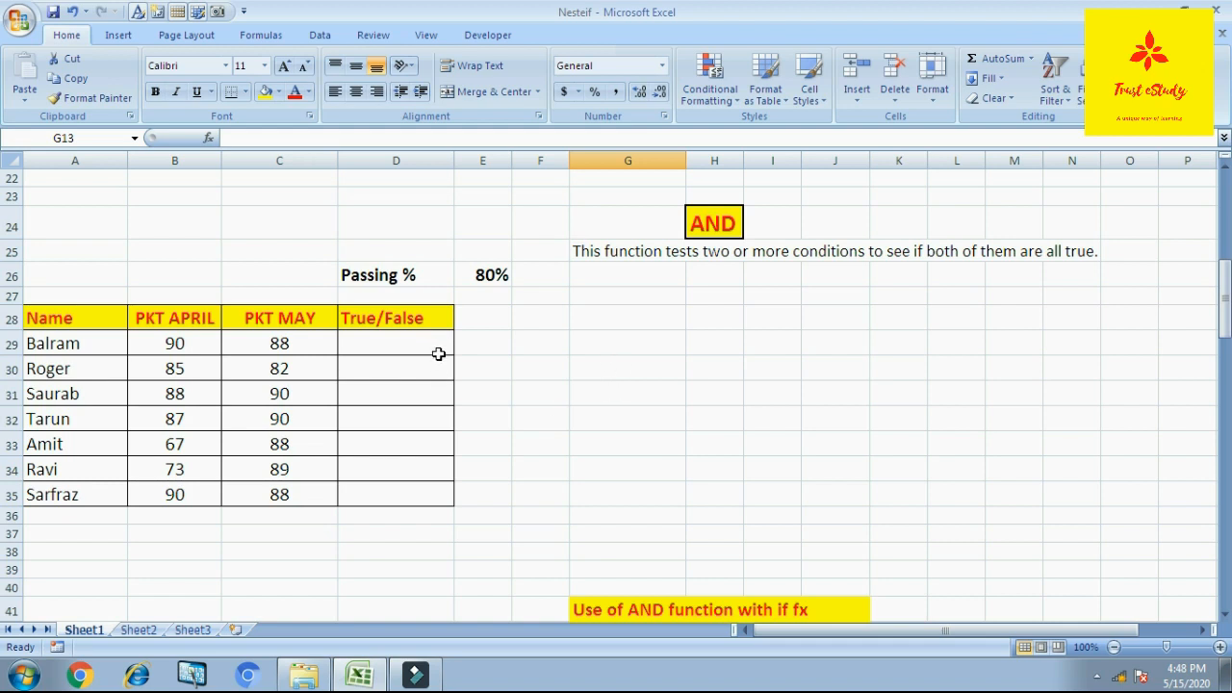
pyautogui.click(404, 342)
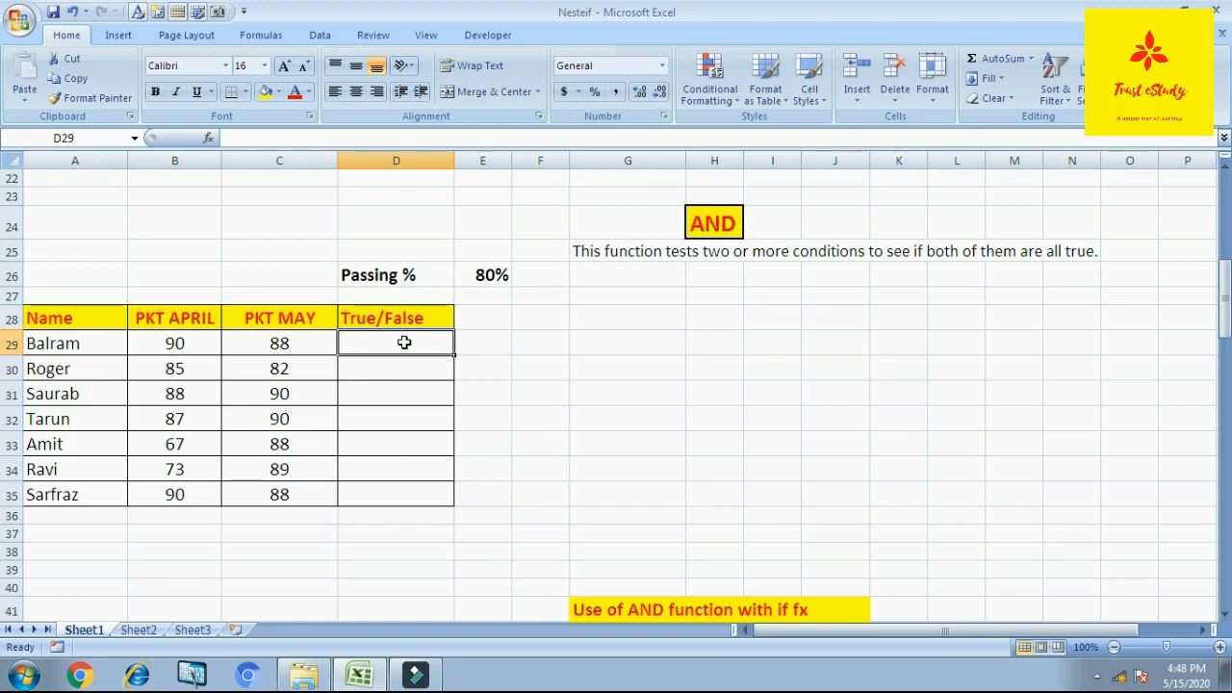
pyautogui.write('=AND(')
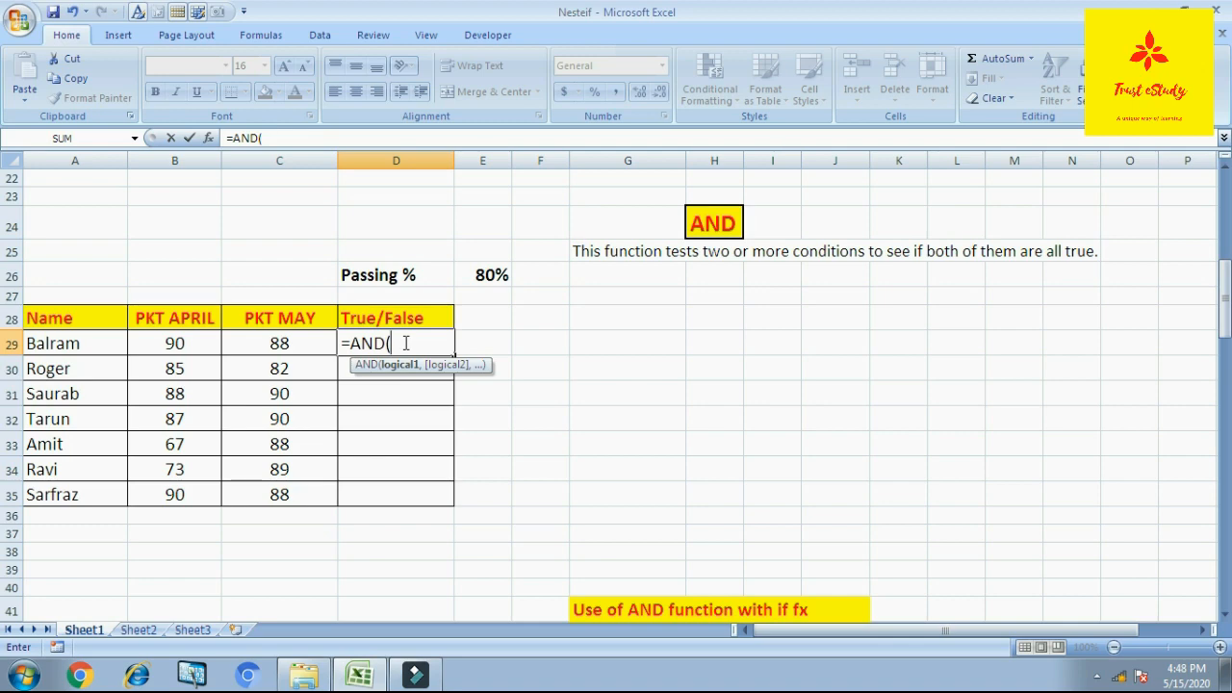
pyautogui.click(199, 348)
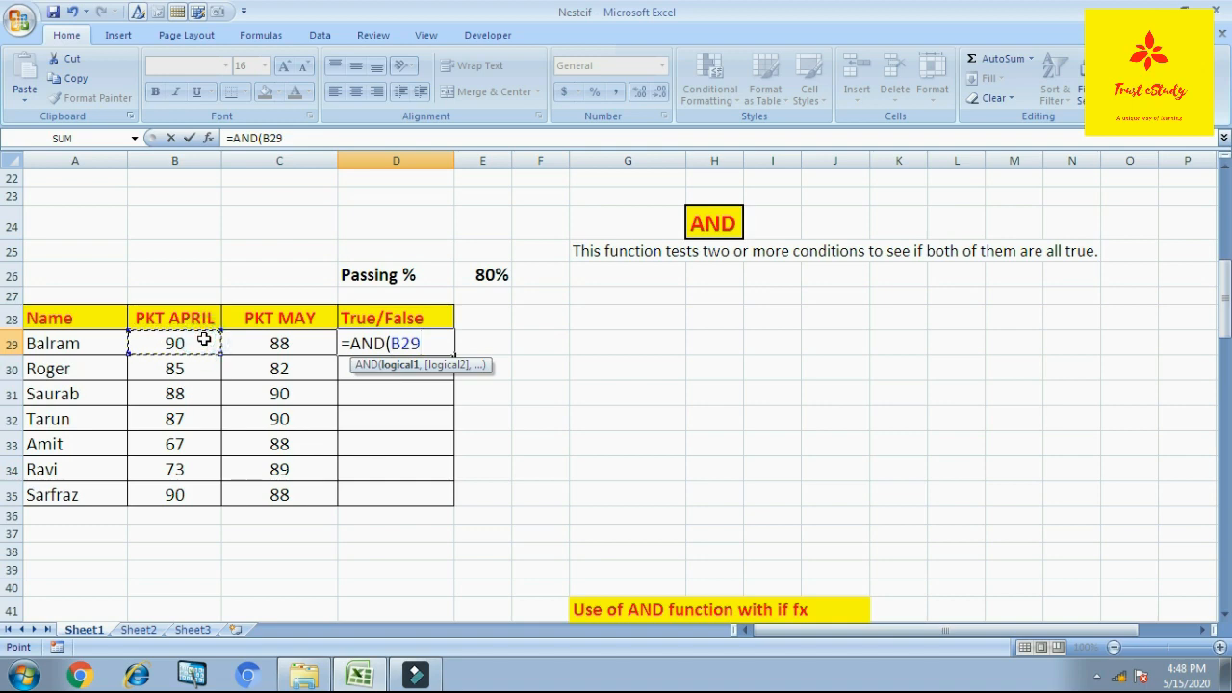
pyautogui.write('>=80,')
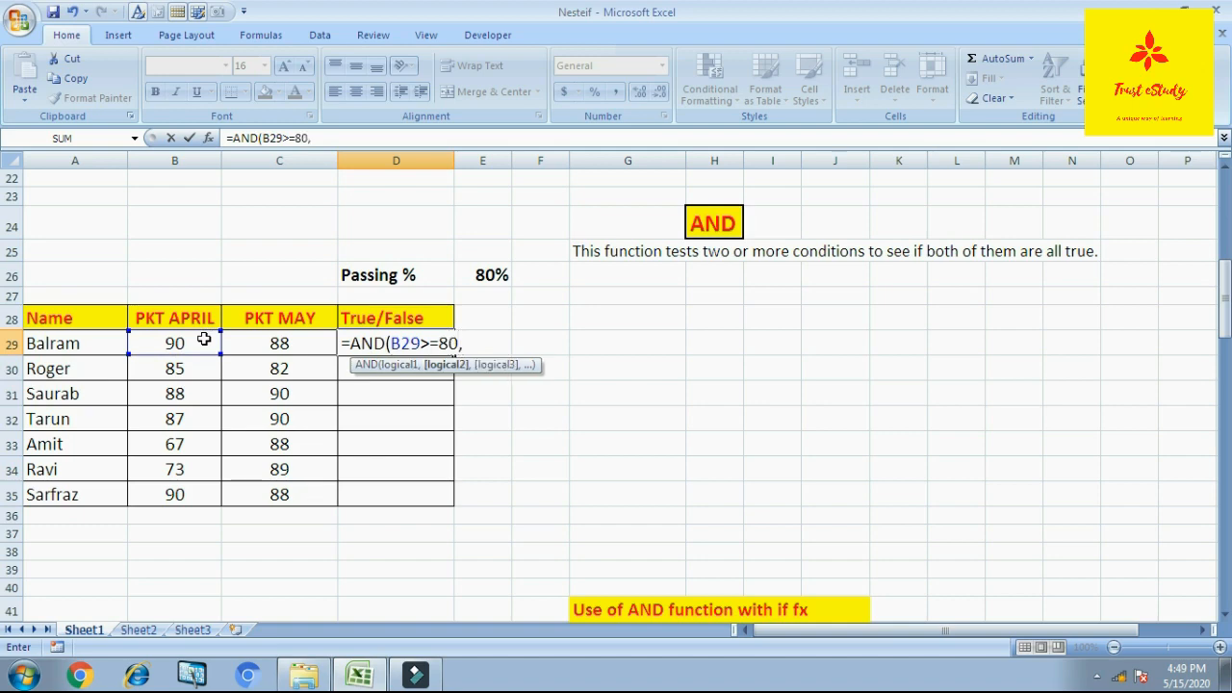
pyautogui.click(301, 338)
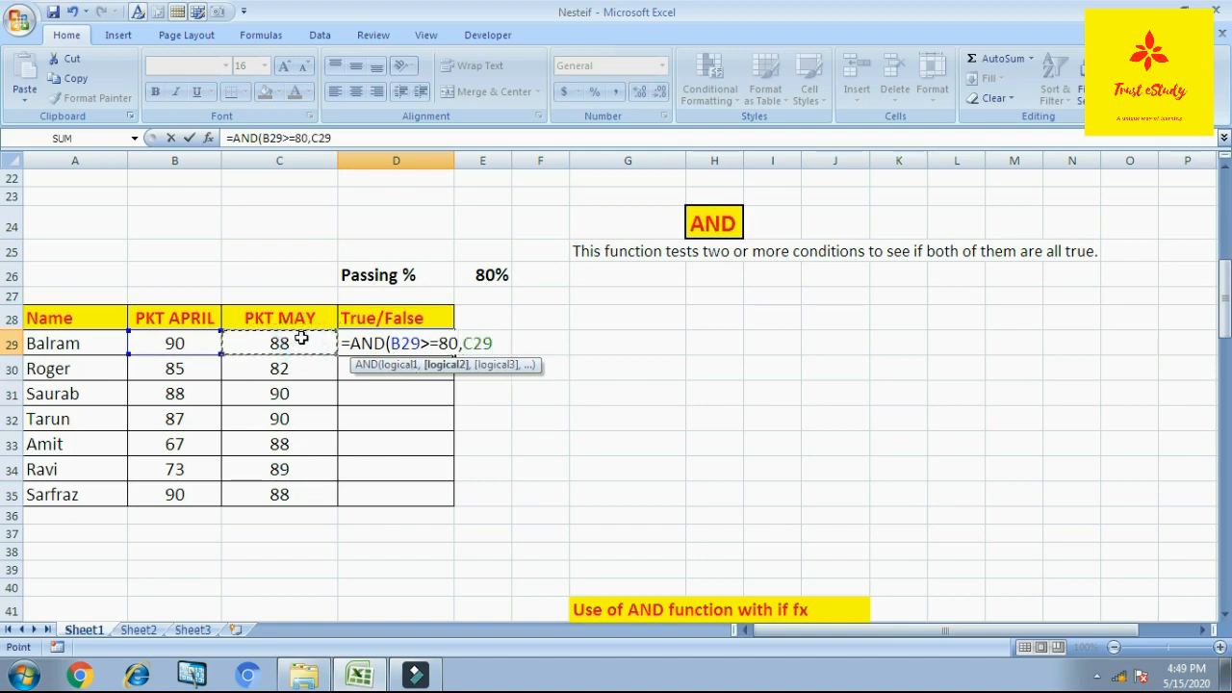
pyautogui.write('>=80')
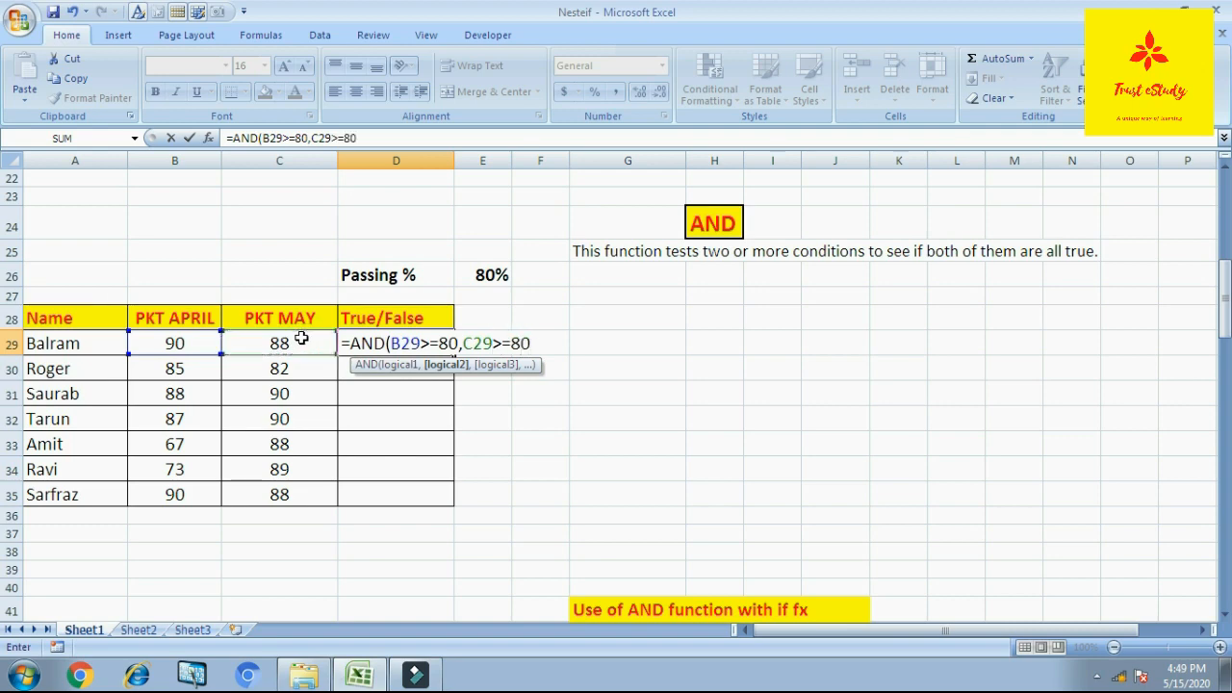
pyautogui.write(')')
pyautogui.press('Return')
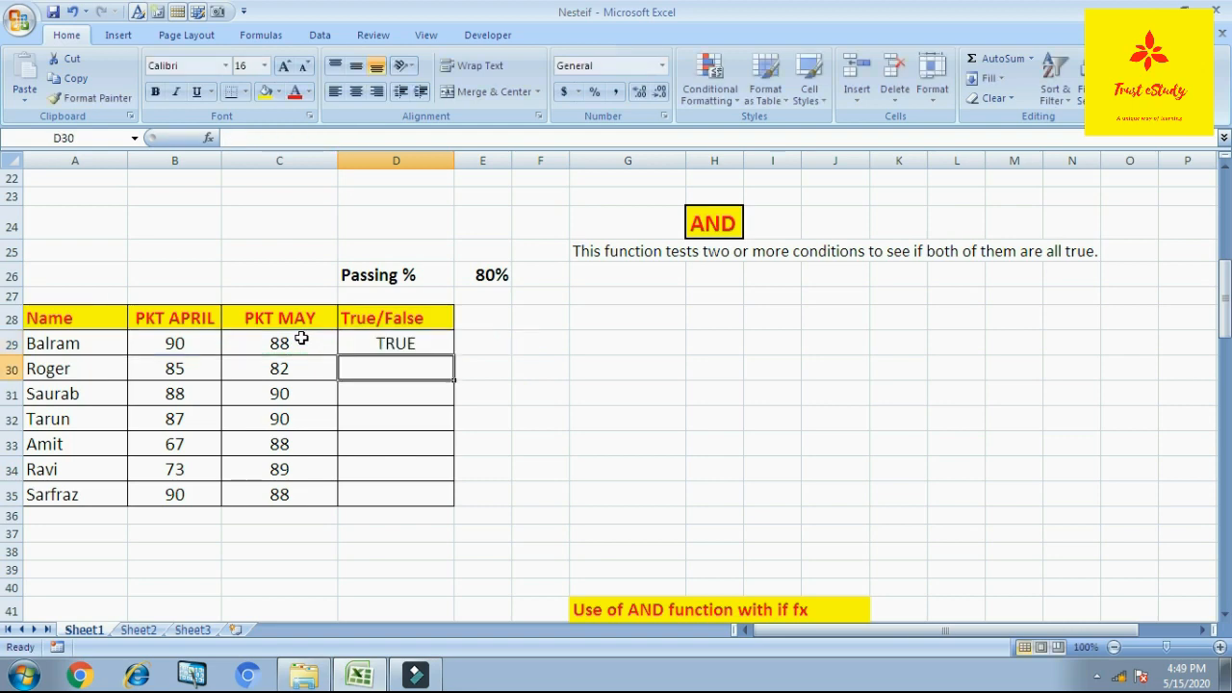
# Fill the AND formula from D29 down through D35 and check it against the scores in B33:C34
pyautogui.press('Up')
pyautogui.hotkey('shift', 'Down')
pyautogui.hotkey('shift', 'Down')
pyautogui.hotkey('shift', 'Down')
pyautogui.hotkey('shift', 'Down')
pyautogui.hotkey('shift', 'Down')
pyautogui.hotkey('shift', 'Down')
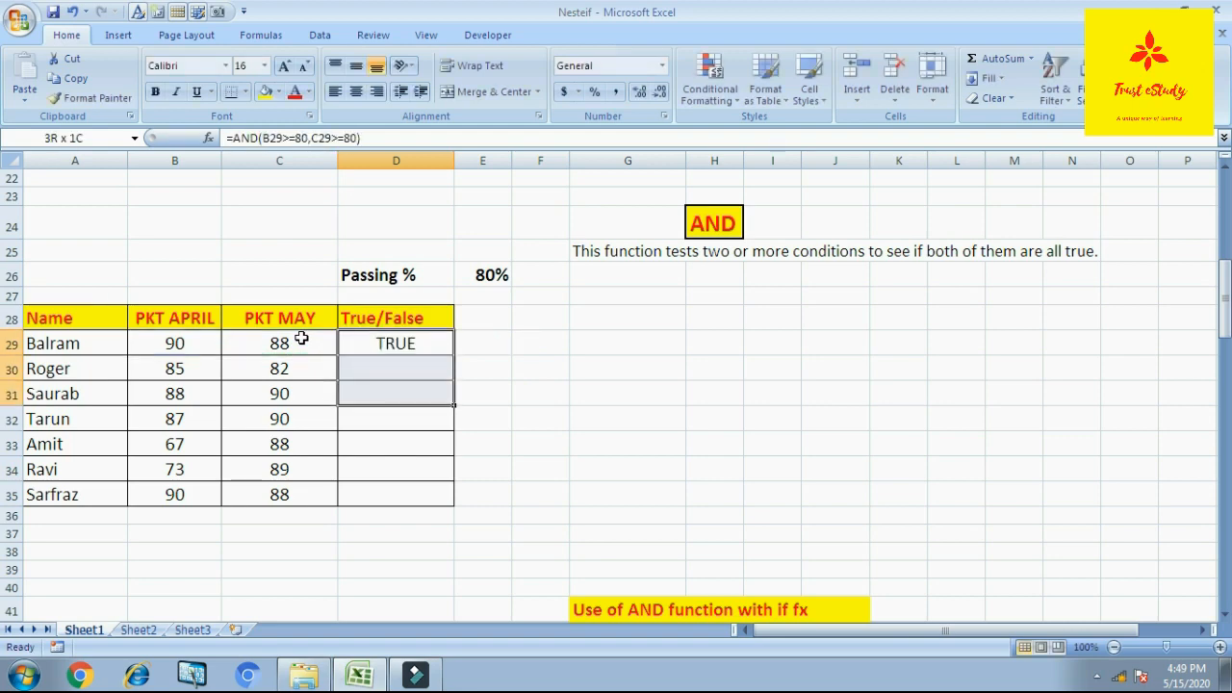
pyautogui.hotkey('ctrl', 'd')
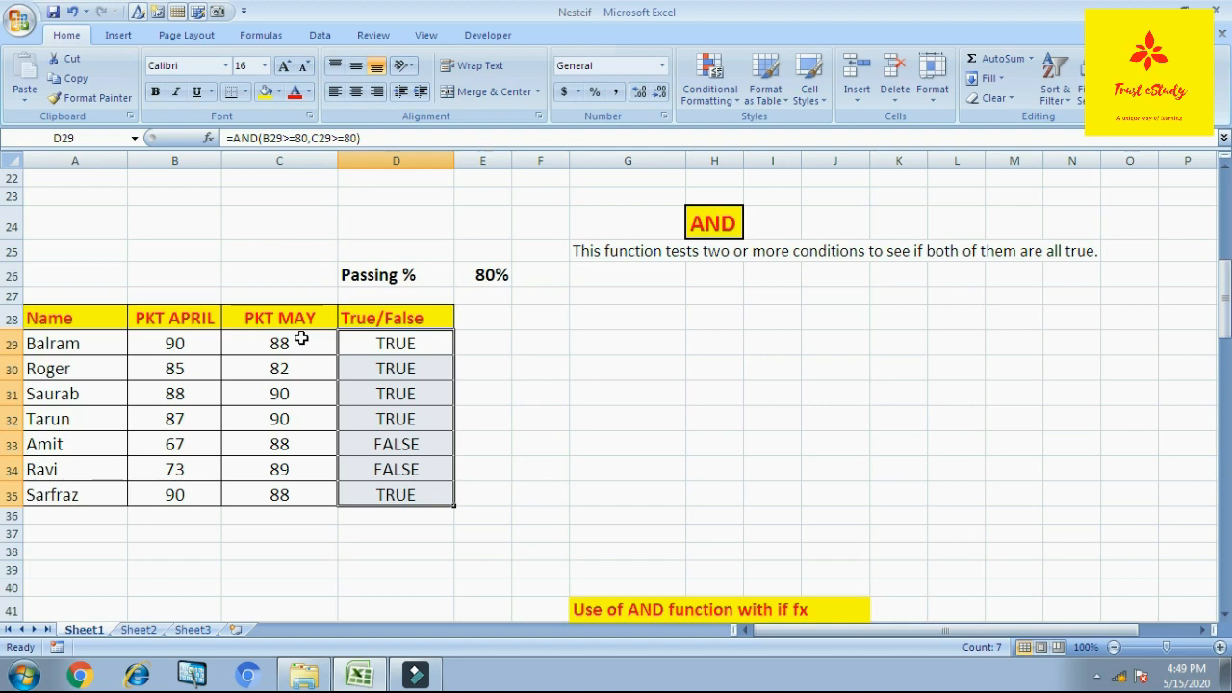
pyautogui.moveTo(193, 440); pyautogui.dragTo(287, 461)
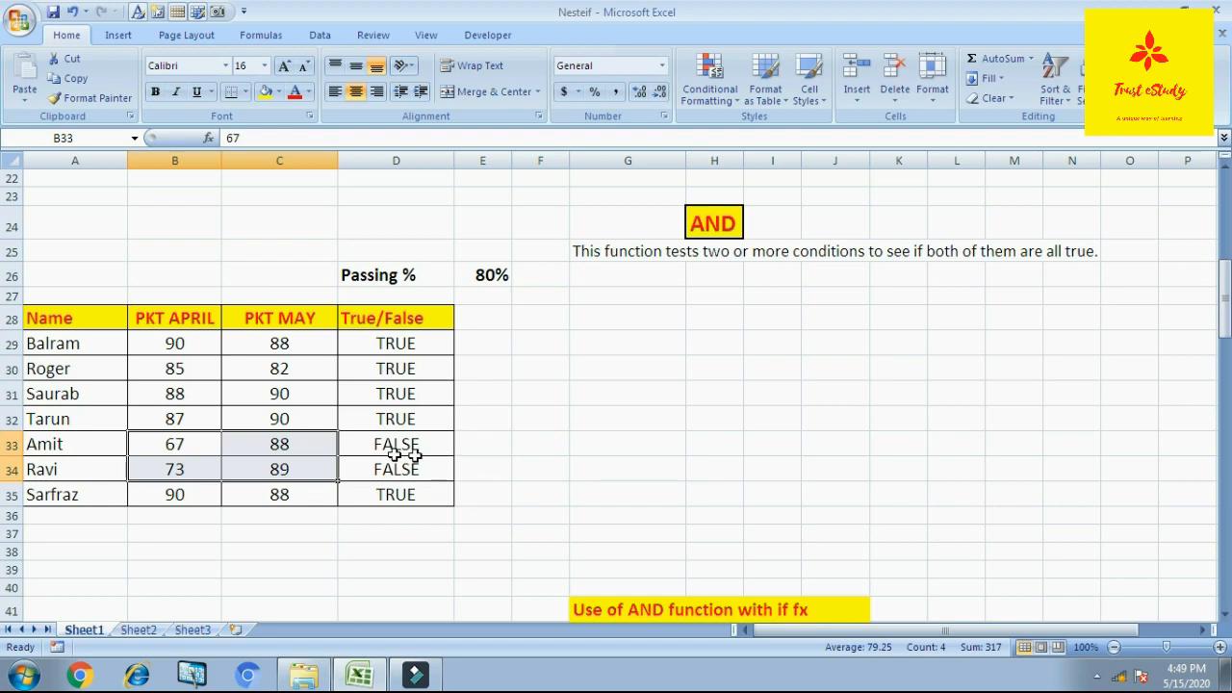
pyautogui.click(634, 449)
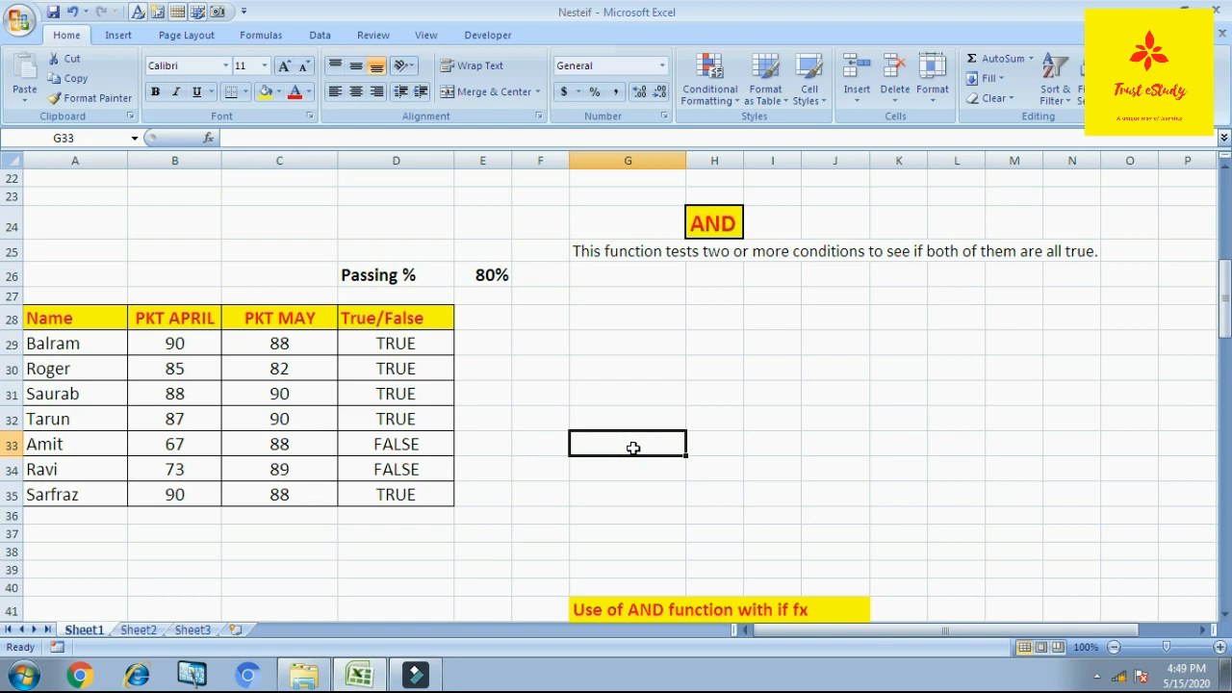
# Clear the existing Pass or Fail results in D44:D50 of the table for AND combined with IF
pyautogui.scroll(-6, 632, 362)
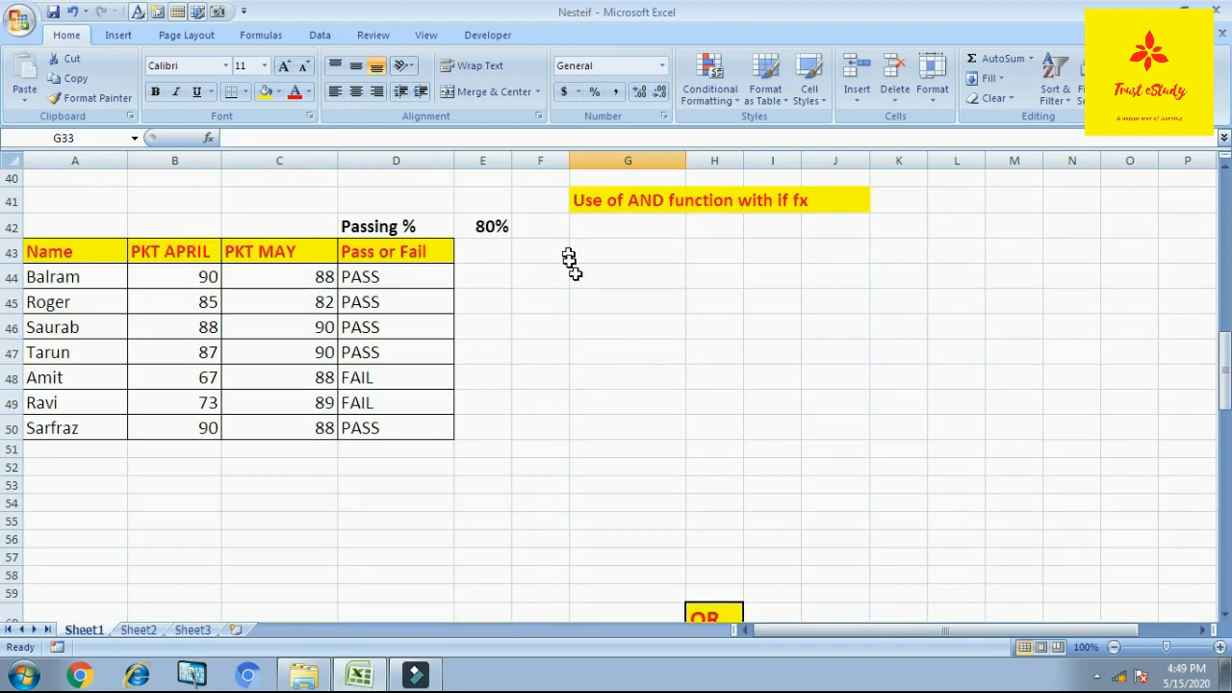
pyautogui.moveTo(408, 277); pyautogui.dragTo(388, 462)
pyautogui.press('Delete')
# Enter the formula +IF(AND(B44>=80,C44>=80),"PASS","FAIL") in D44 to grade the first row's April and May scores
pyautogui.click(422, 288)
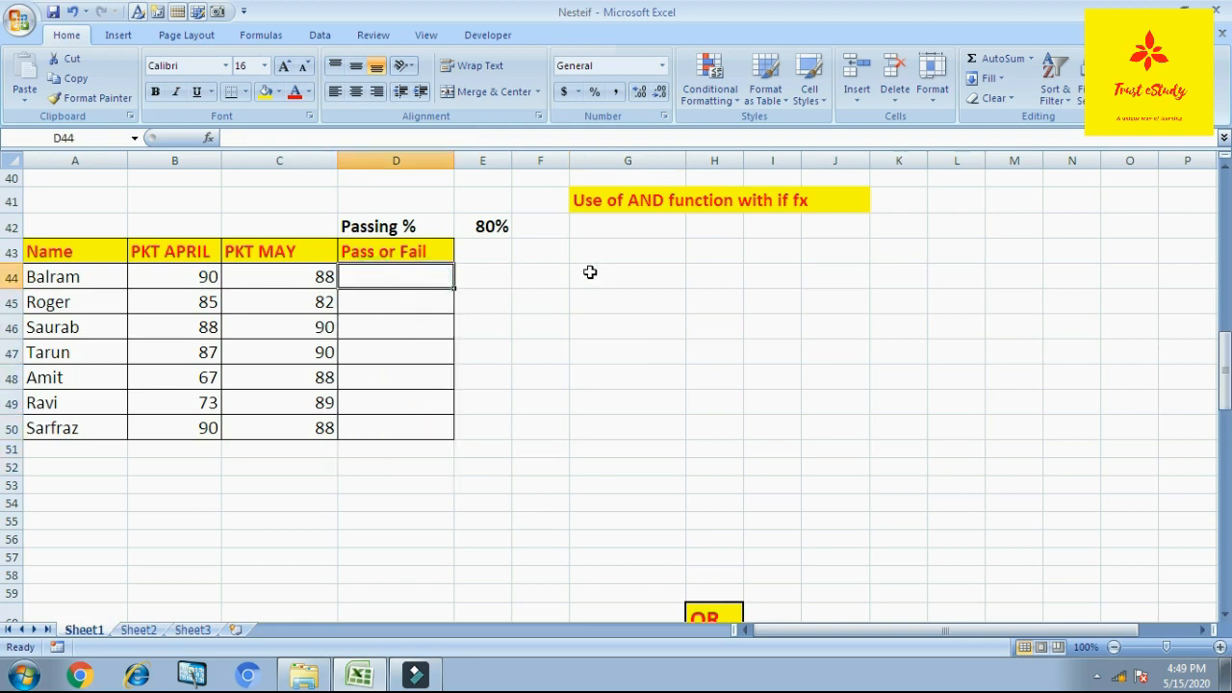
pyautogui.write('+')
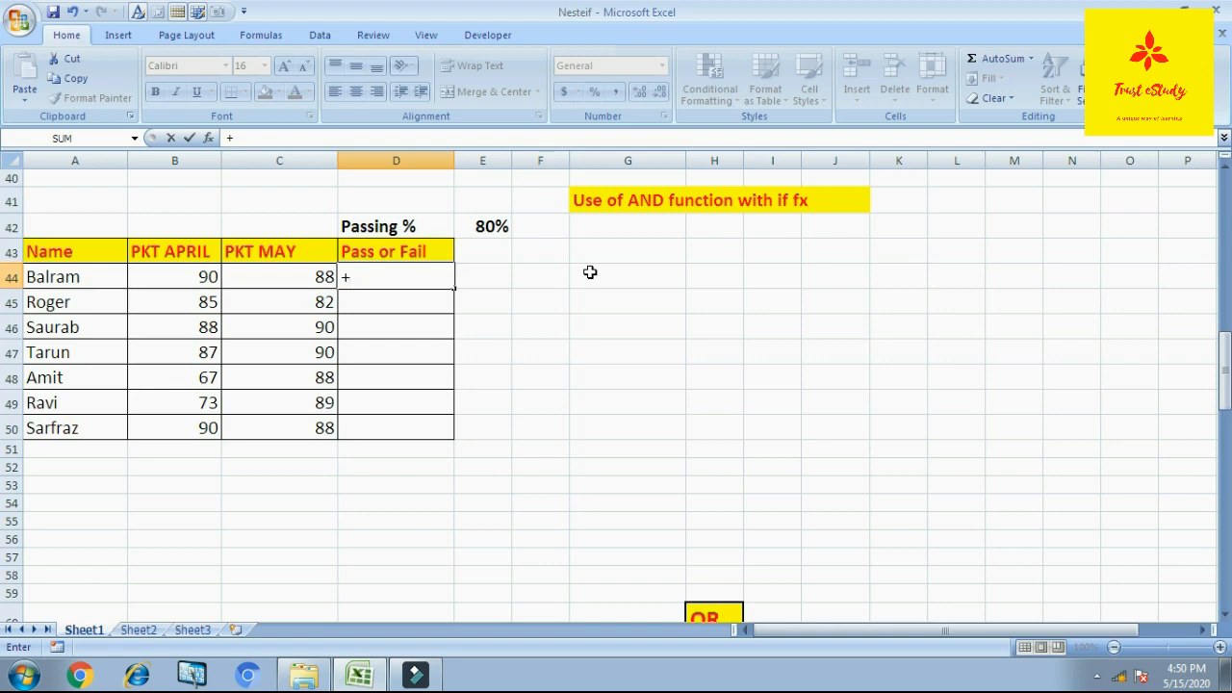
pyautogui.write('IF(')
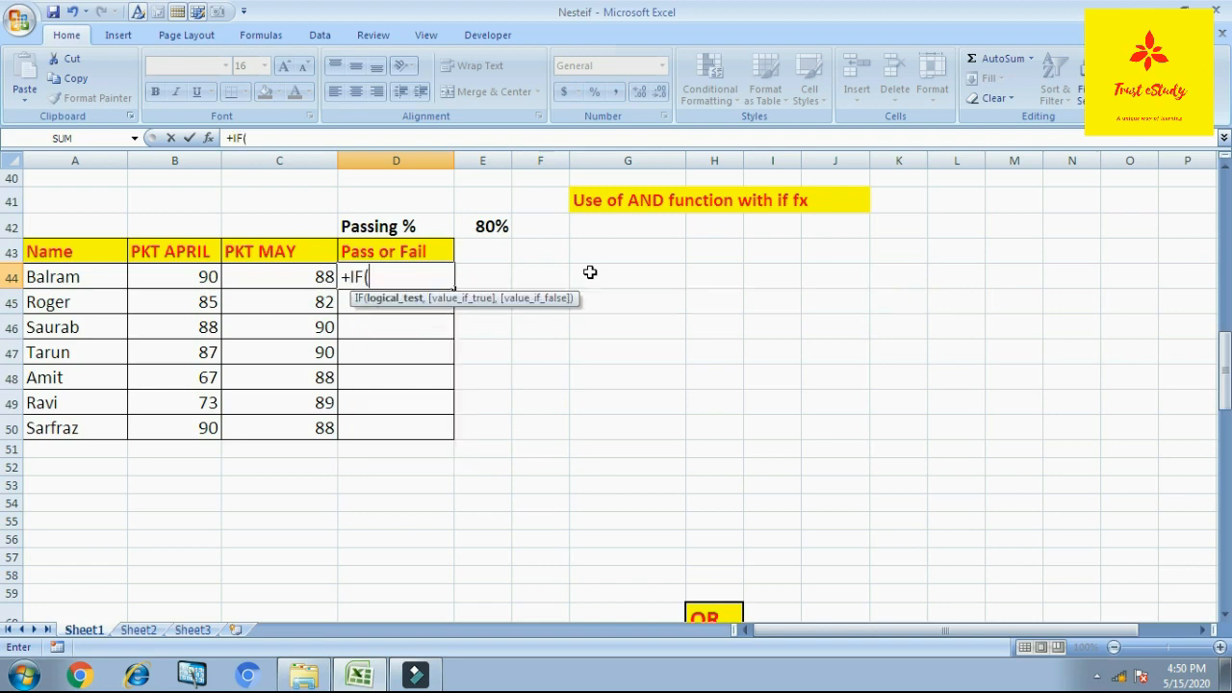
pyautogui.write('AND')
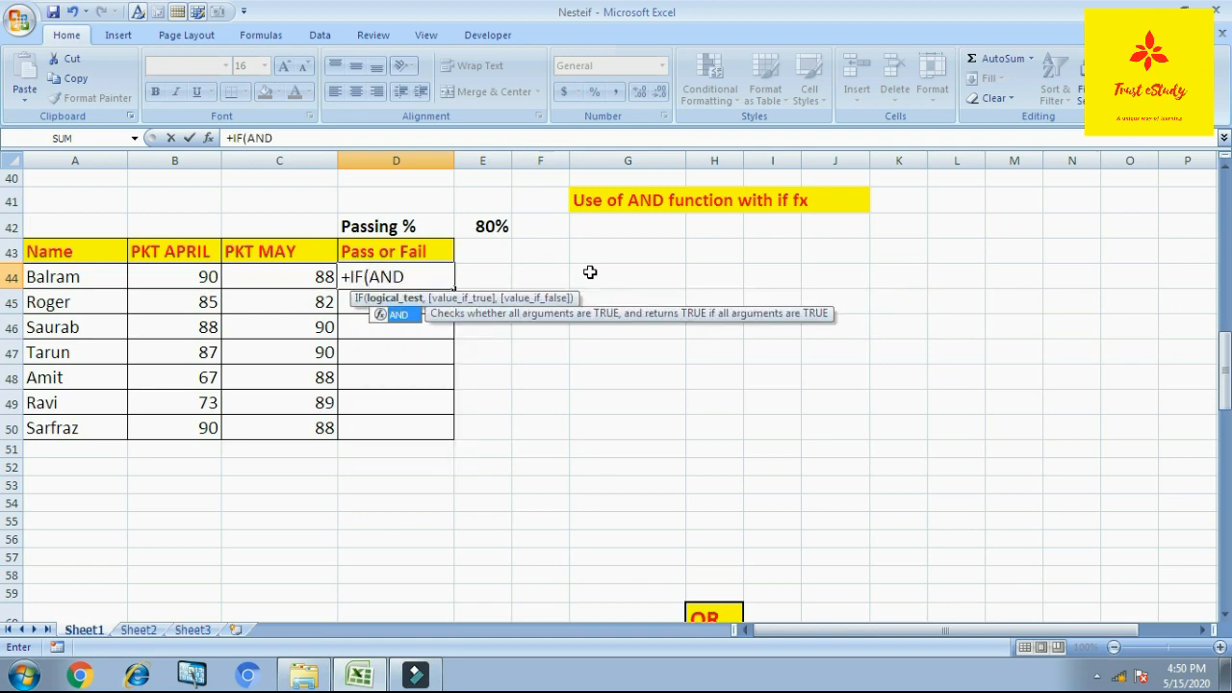
pyautogui.write('(')
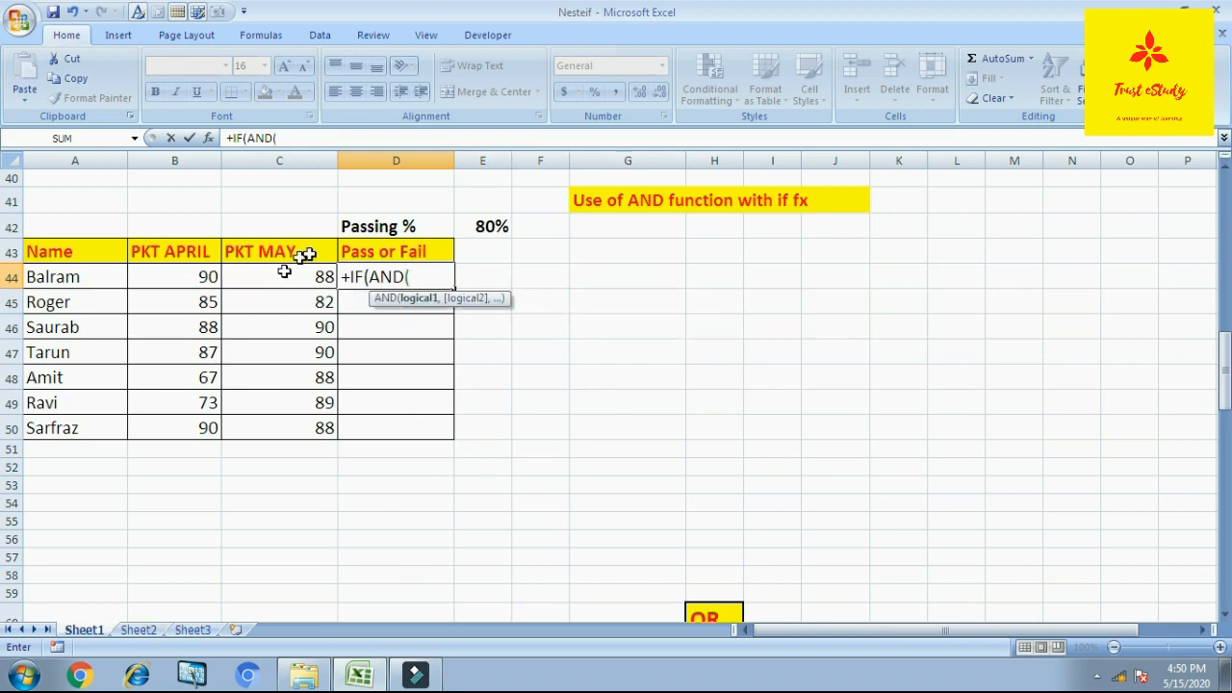
pyautogui.click(193, 277)
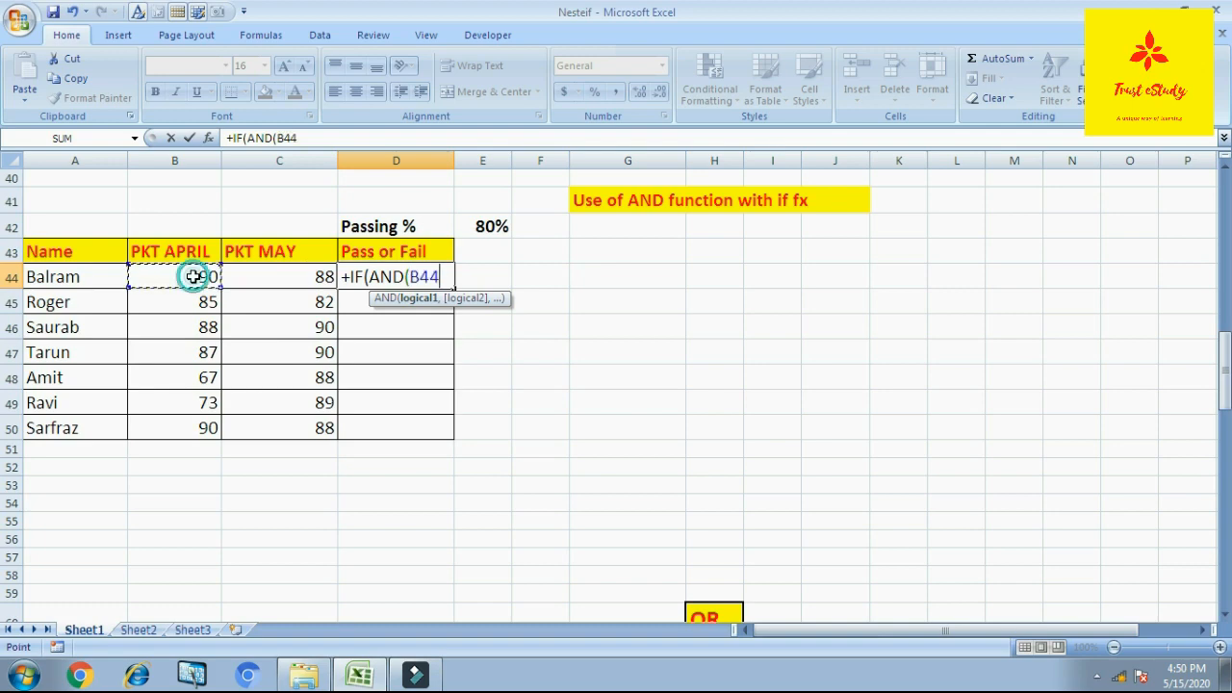
pyautogui.write(':B')
pyautogui.press('BackSpace')
pyautogui.press('BackSpace')
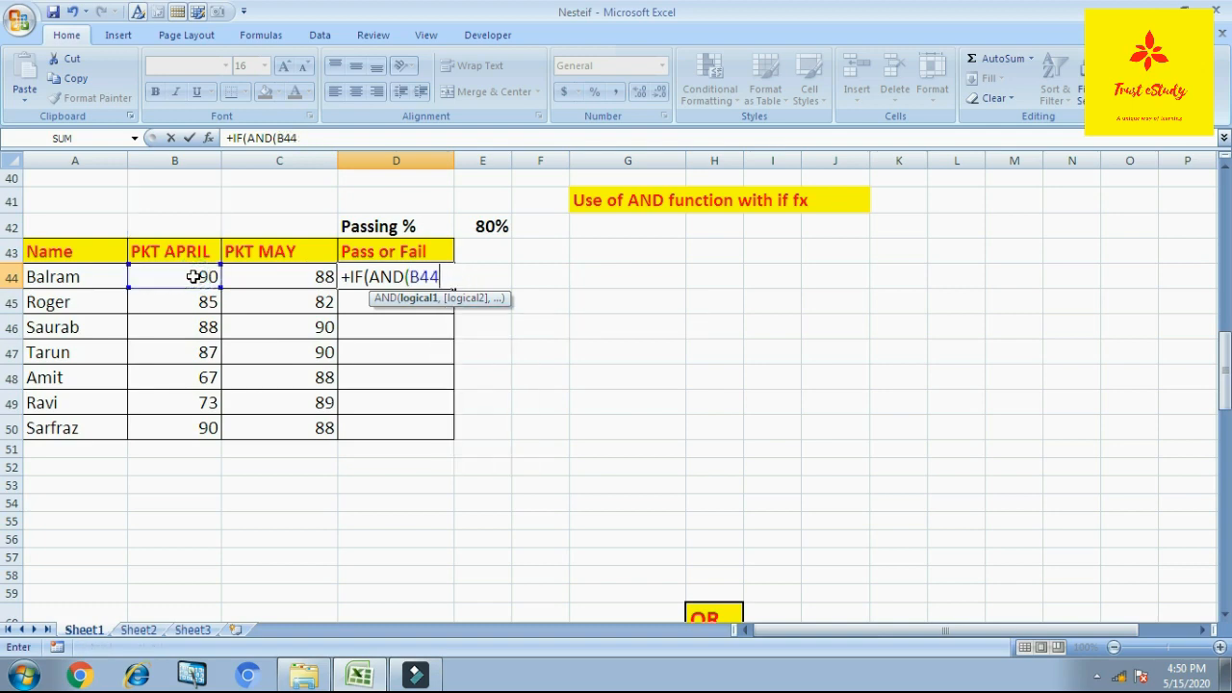
pyautogui.write('>=80,')
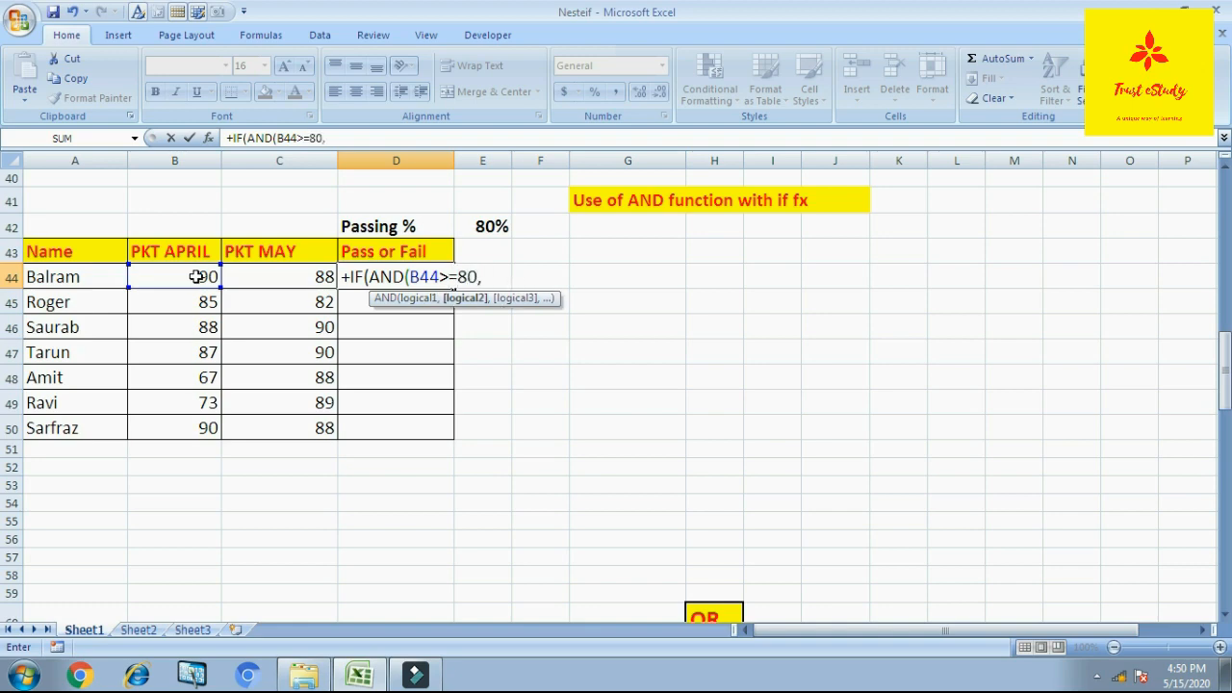
pyautogui.click(304, 273)
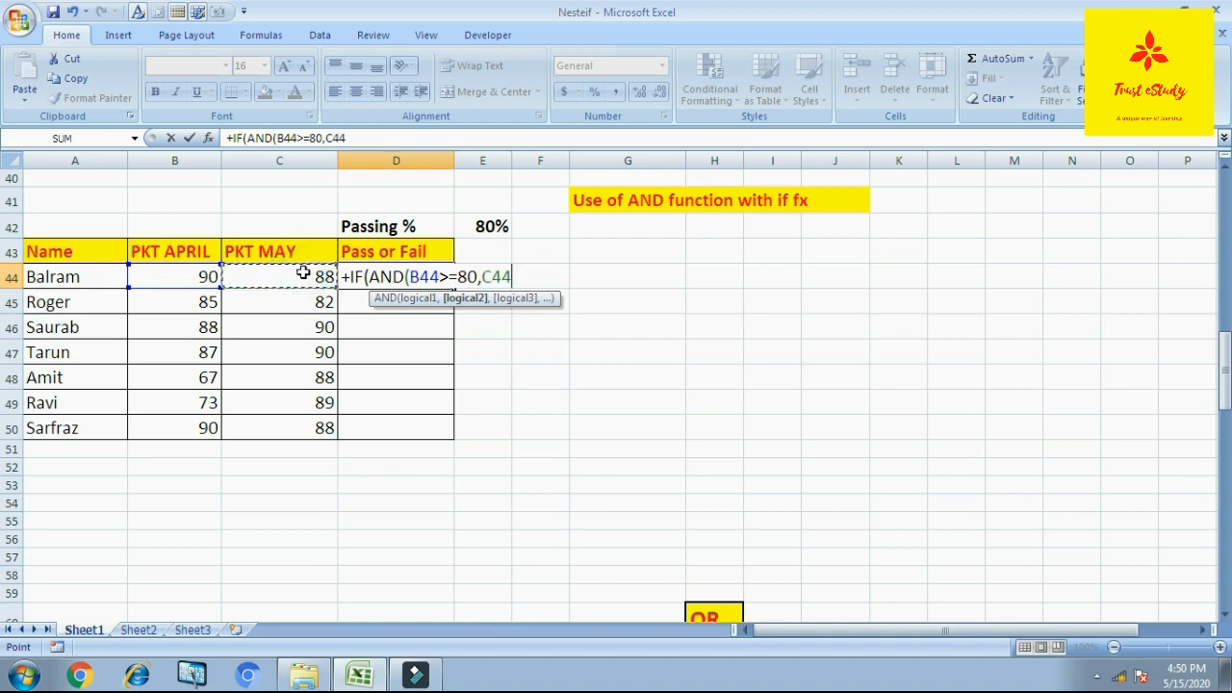
pyautogui.write('>=80)')
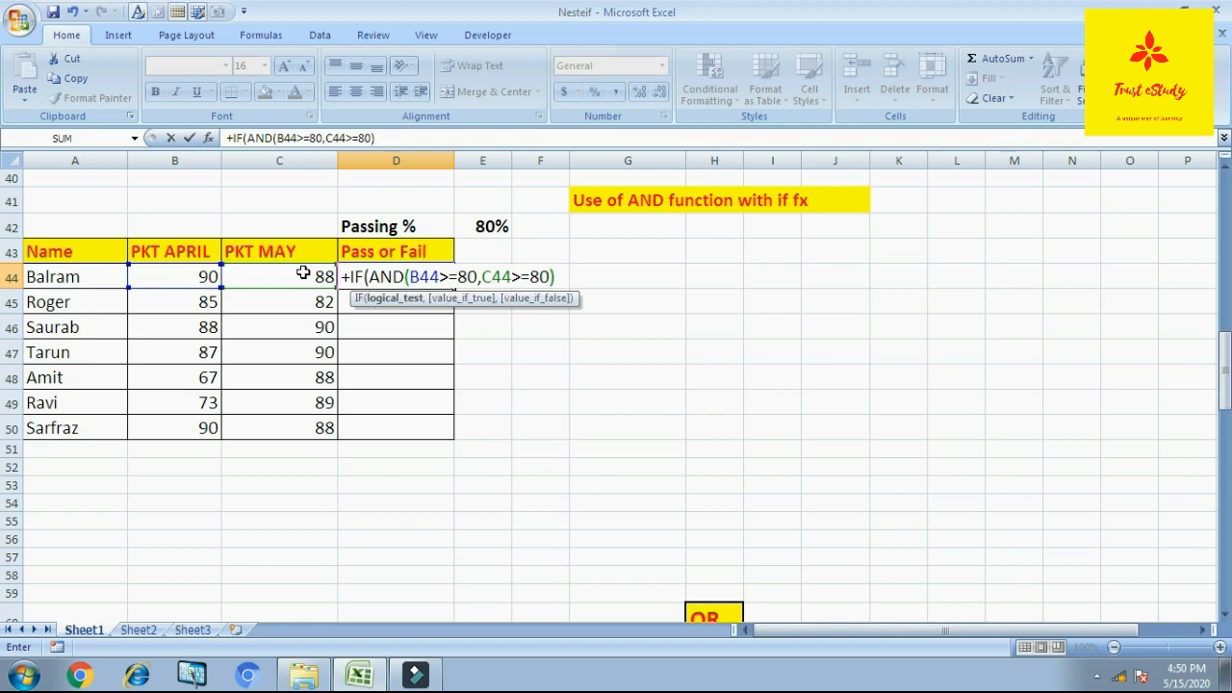
pyautogui.write(',')
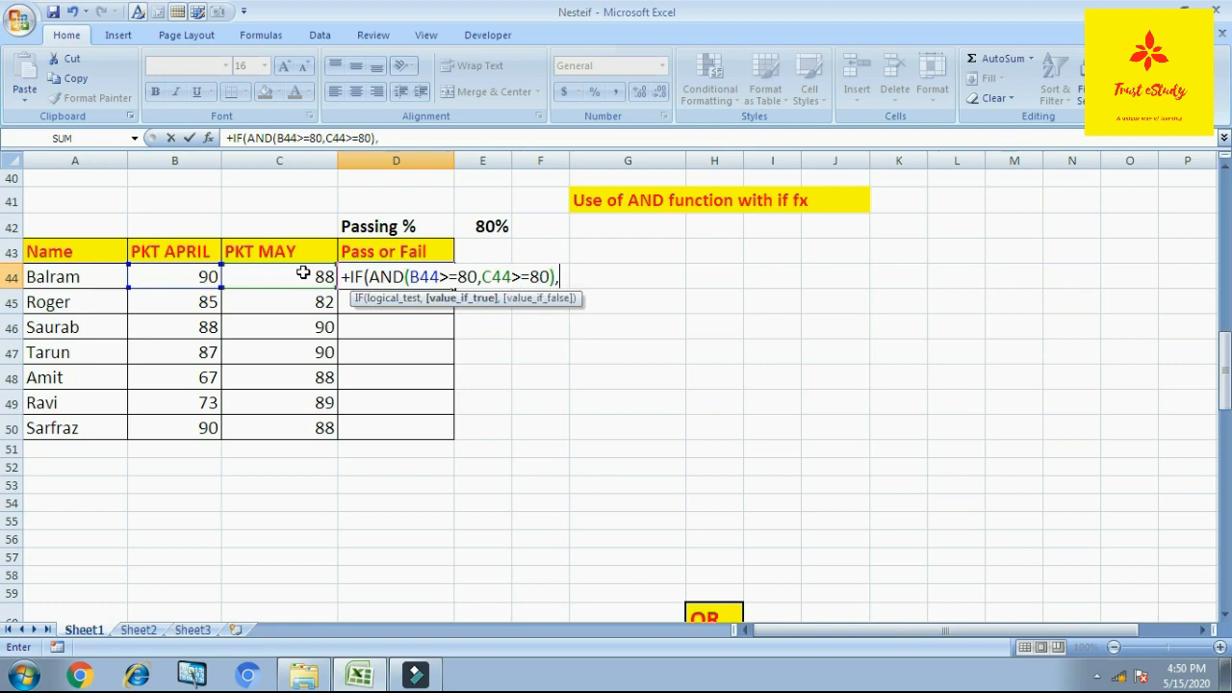
pyautogui.write('"PASS","FA')
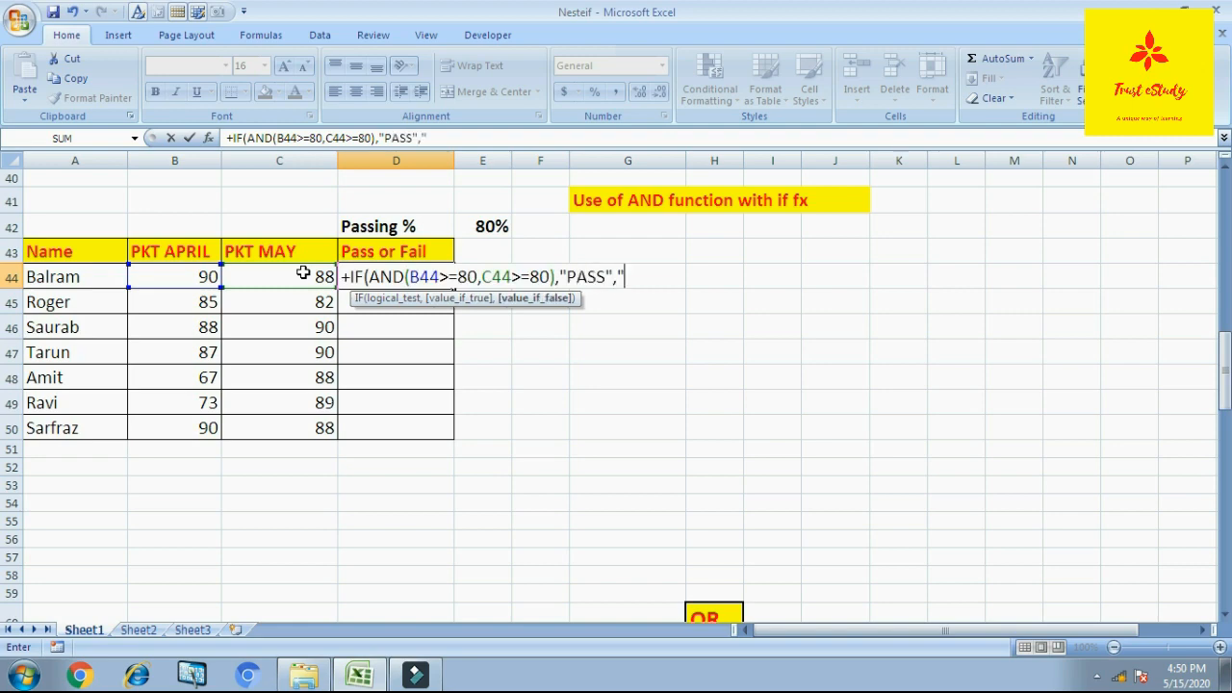
pyautogui.write('IL")')
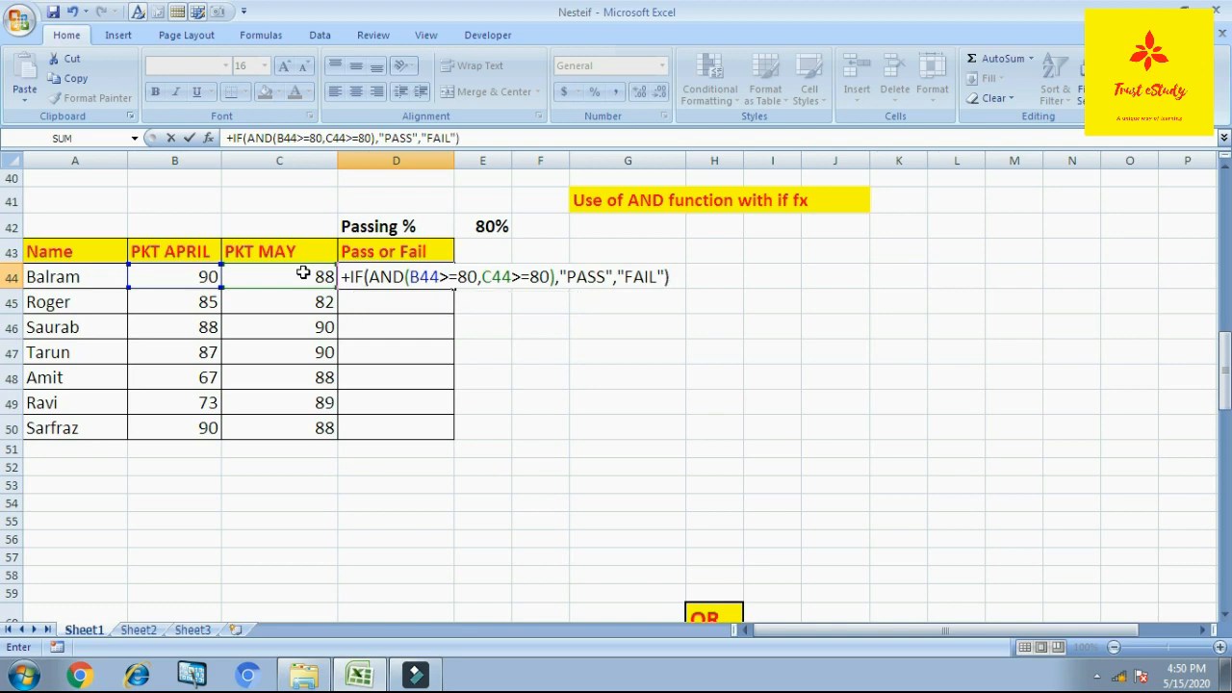
pyautogui.press('Return')
# Fill the combined IF and AND formula from D44 down through D50
pyautogui.press('Up')
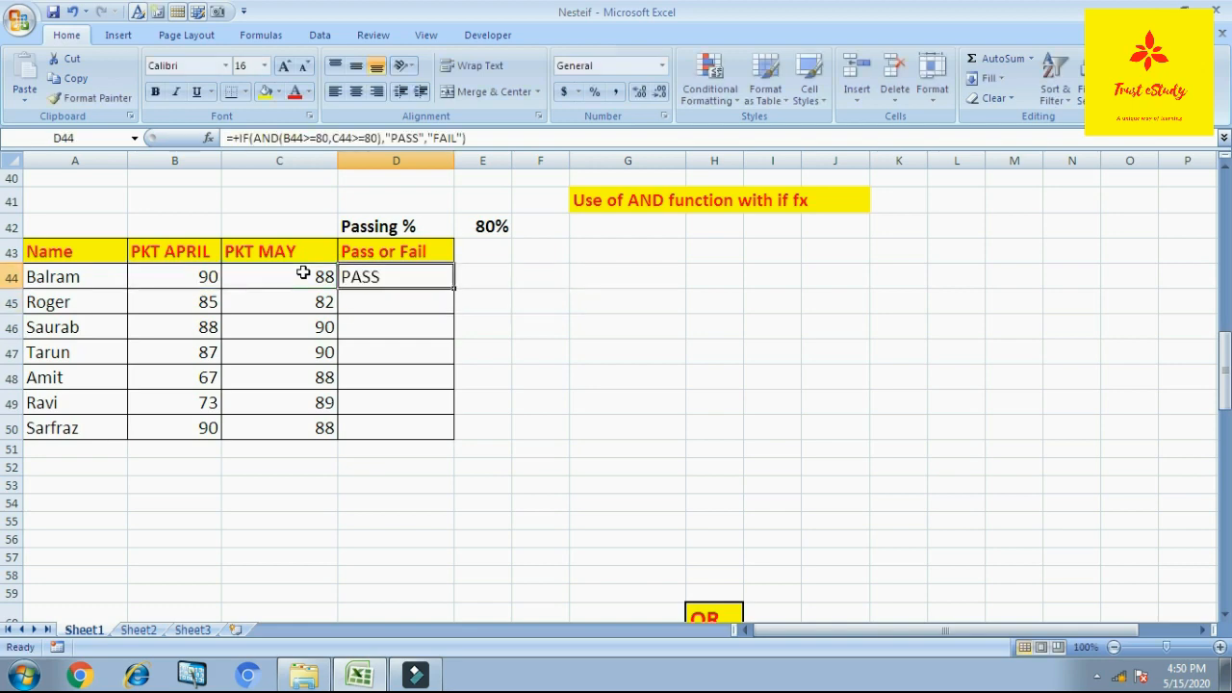
pyautogui.hotkey('shift', 'Down')
pyautogui.hotkey('shift', 'Down')
pyautogui.hotkey('shift', 'Down')
pyautogui.hotkey('shift', 'Down')
pyautogui.hotkey('shift', 'Down')
pyautogui.hotkey('shift', 'Down')
pyautogui.hotkey('ctrl', 'd')
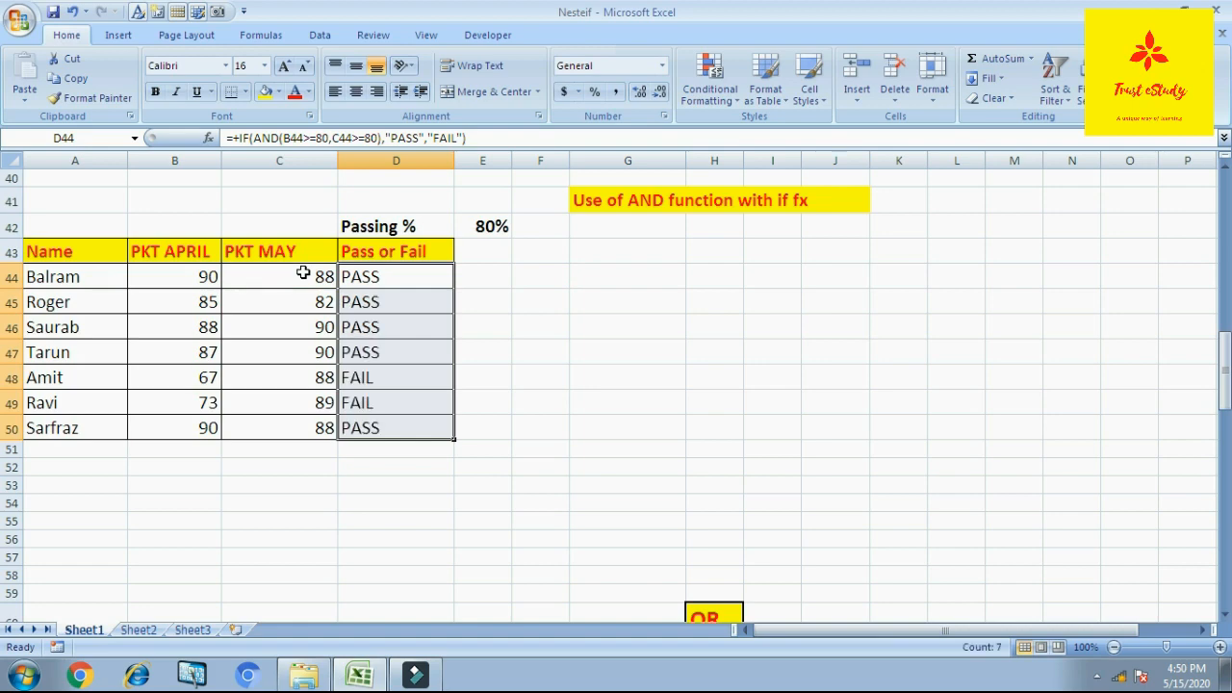
pyautogui.click(503, 371)
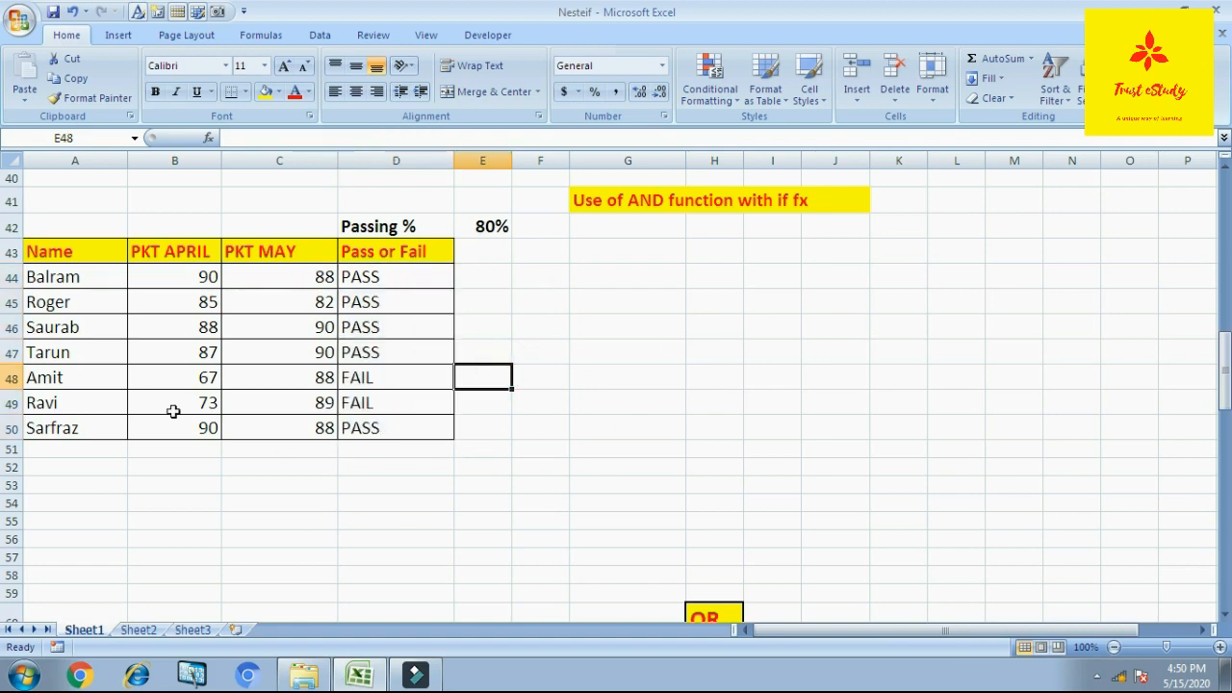
# Check the April and May scores in rows 48 and 49 against their grades in D48:D49
pyautogui.moveTo(159, 374); pyautogui.dragTo(319, 395)
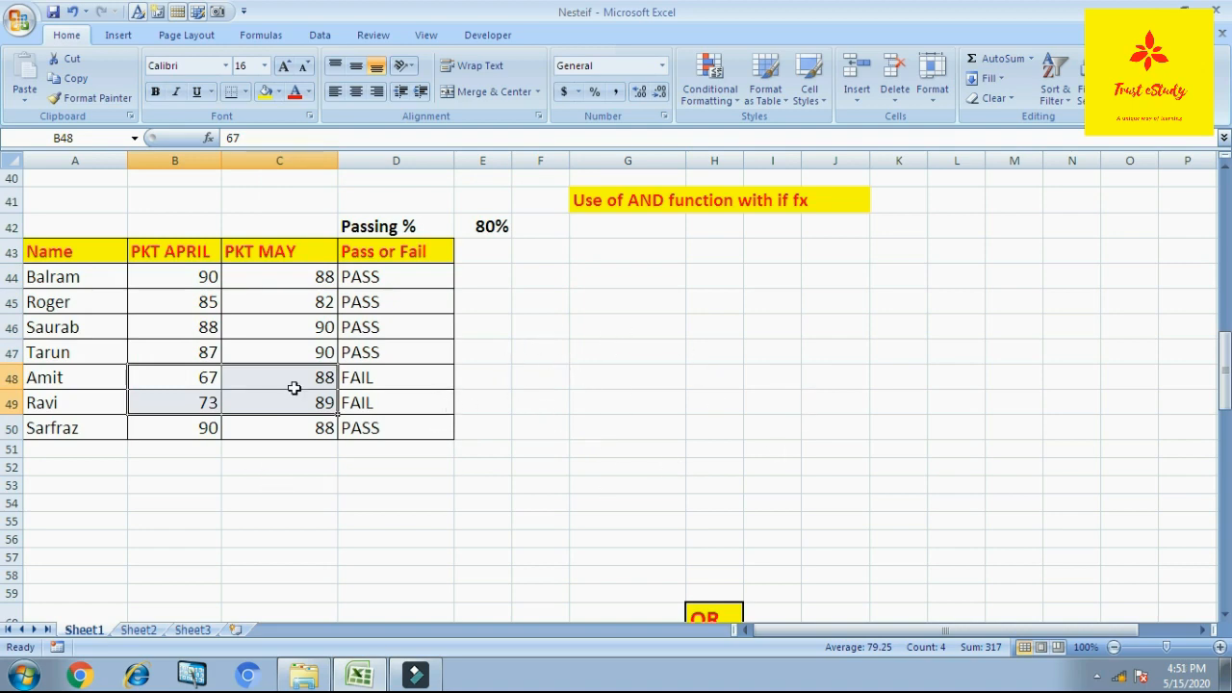
pyautogui.click(505, 401)
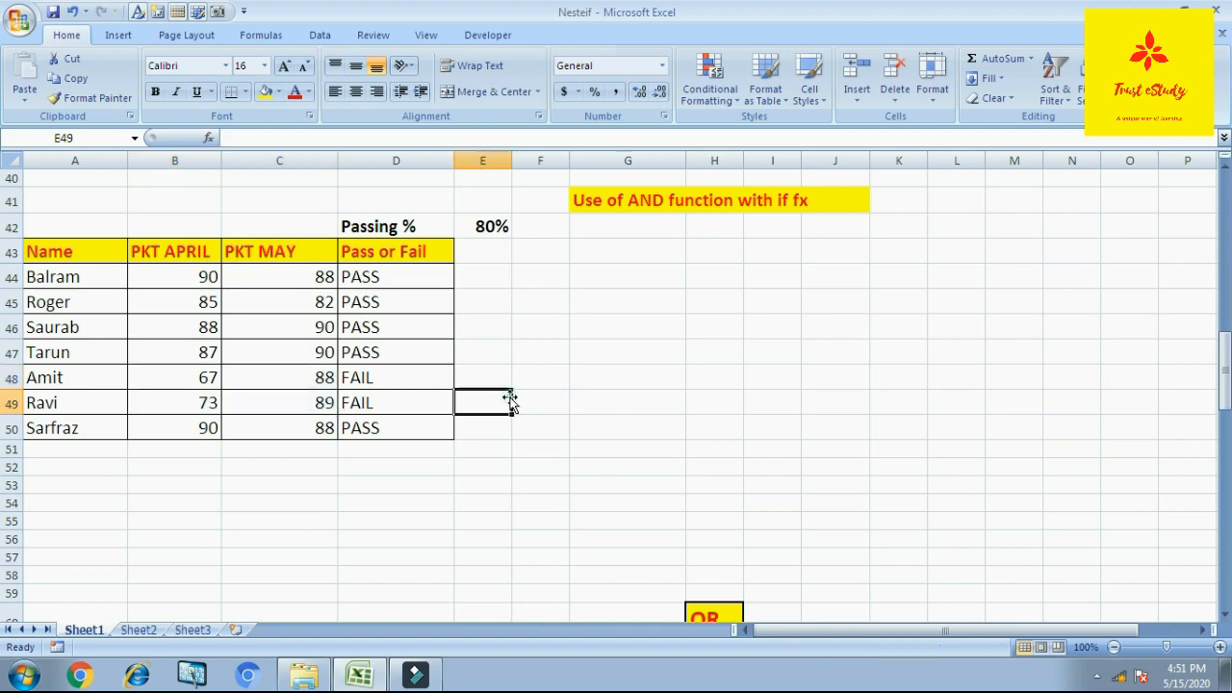
pyautogui.click(586, 371)
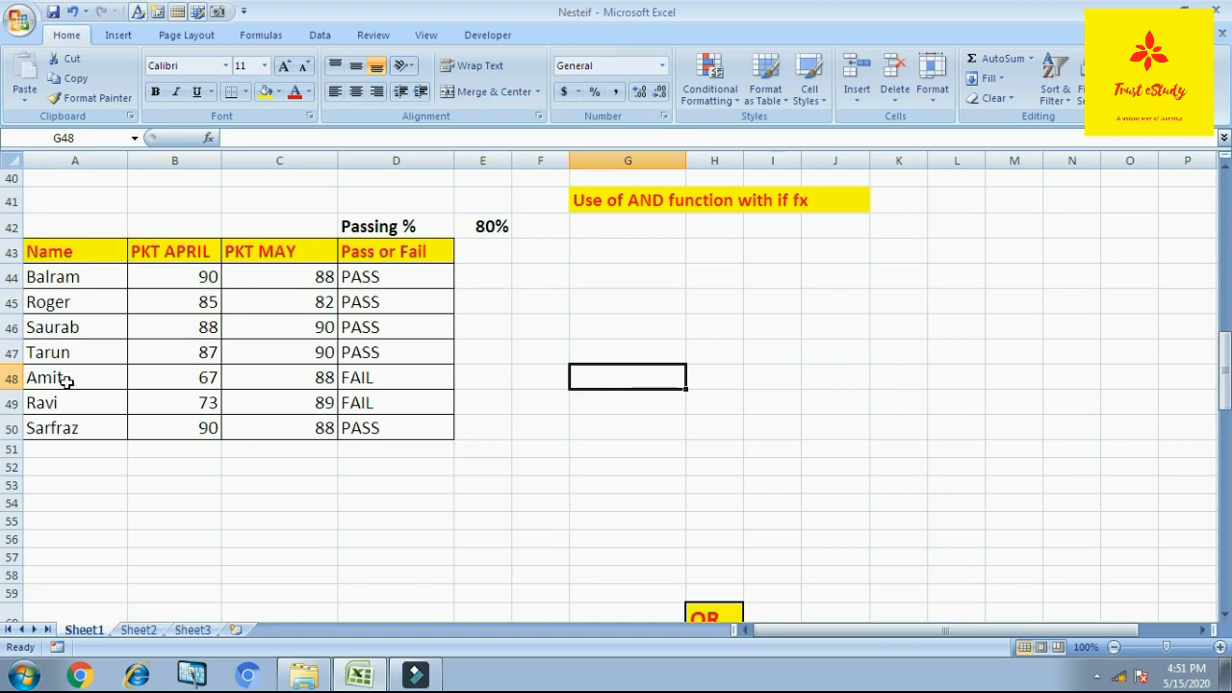
pyautogui.moveTo(61, 377); pyautogui.dragTo(274, 402)
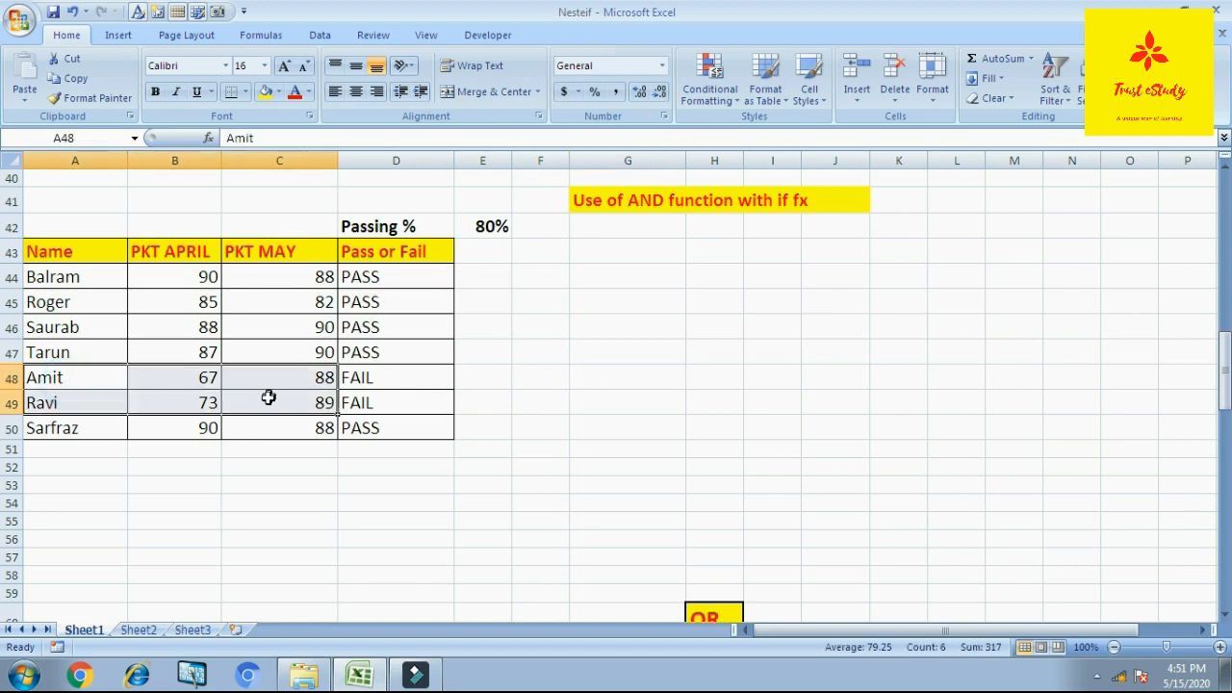
pyautogui.click(599, 380)
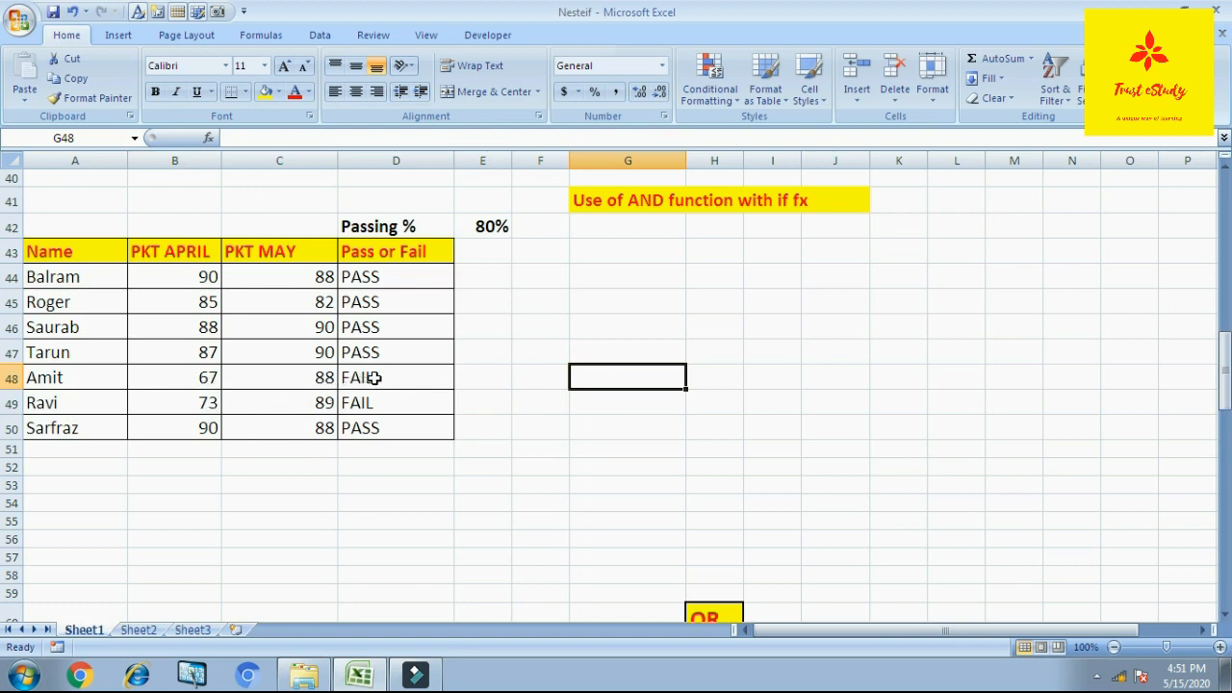
pyautogui.moveTo(375, 383); pyautogui.dragTo(378, 399)
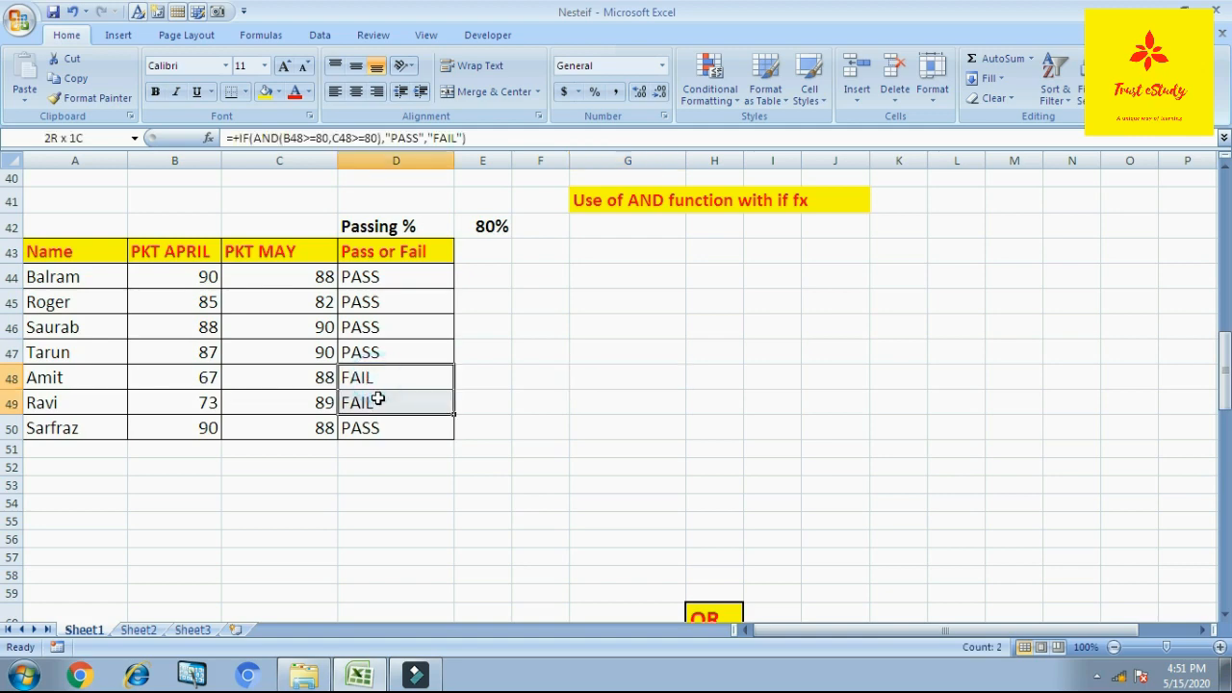
pyautogui.click(574, 379)
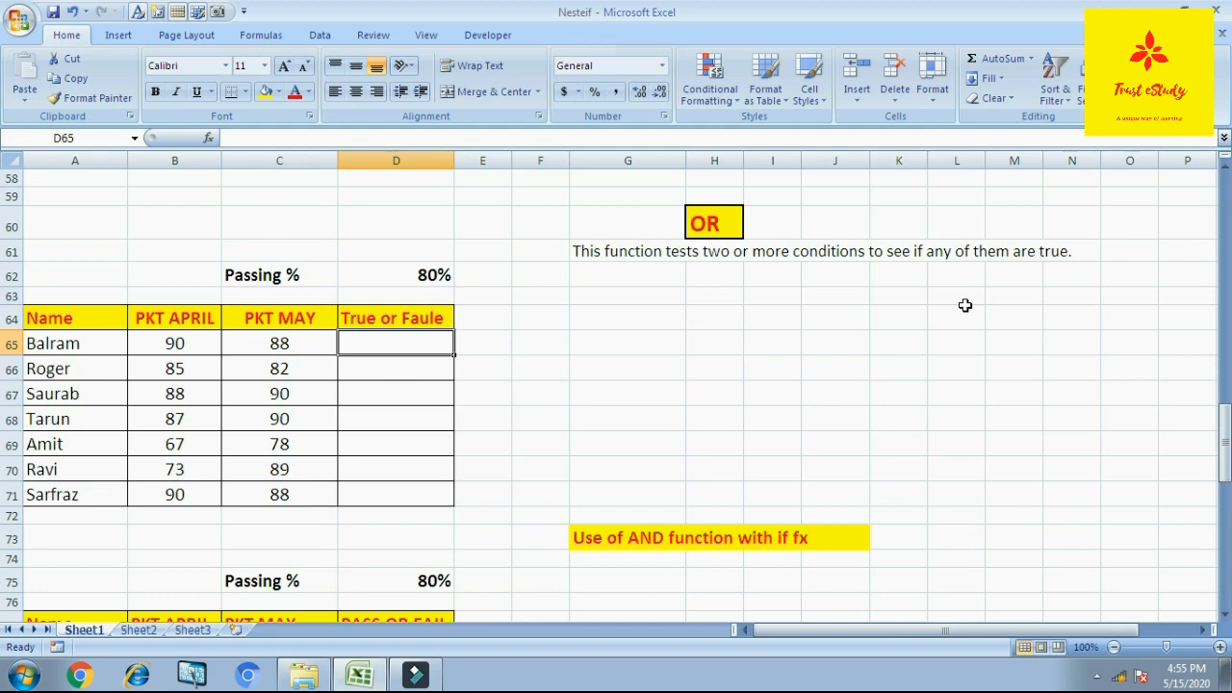
# Enter the formula +OR(B65>=80,C65>=80) in D65 to test the first row's April and May scores
pyautogui.write('+')
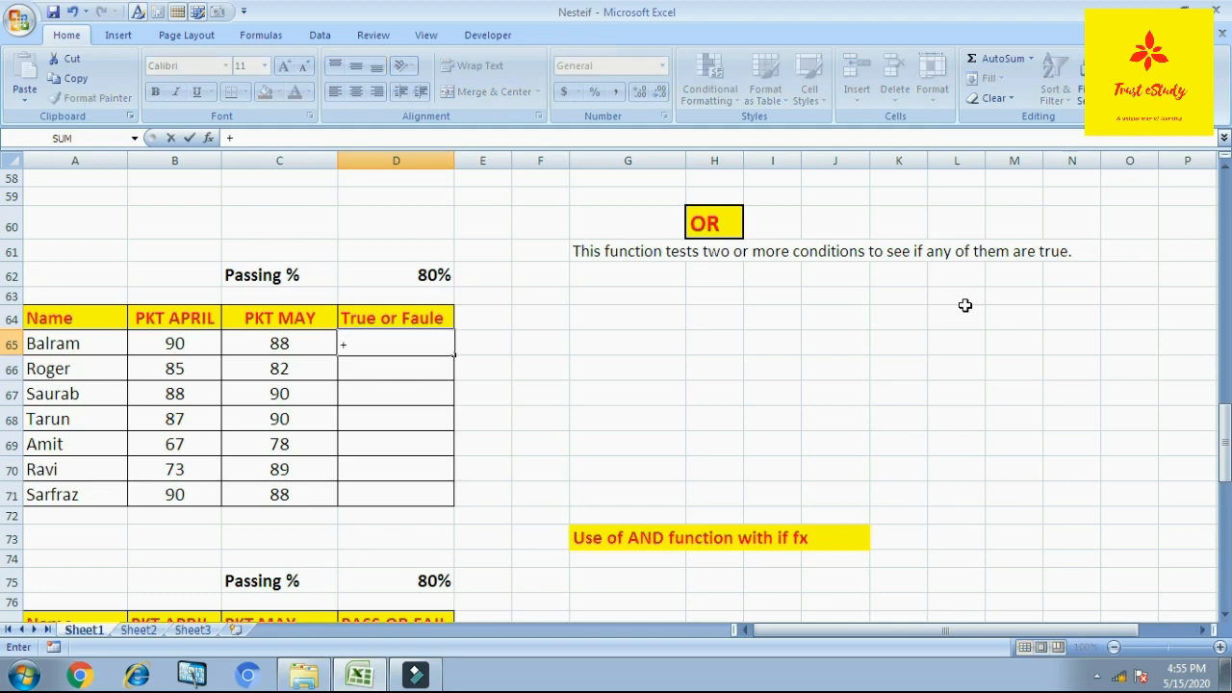
pyautogui.write('o')
pyautogui.press('BackSpace')
pyautogui.write('OR(')
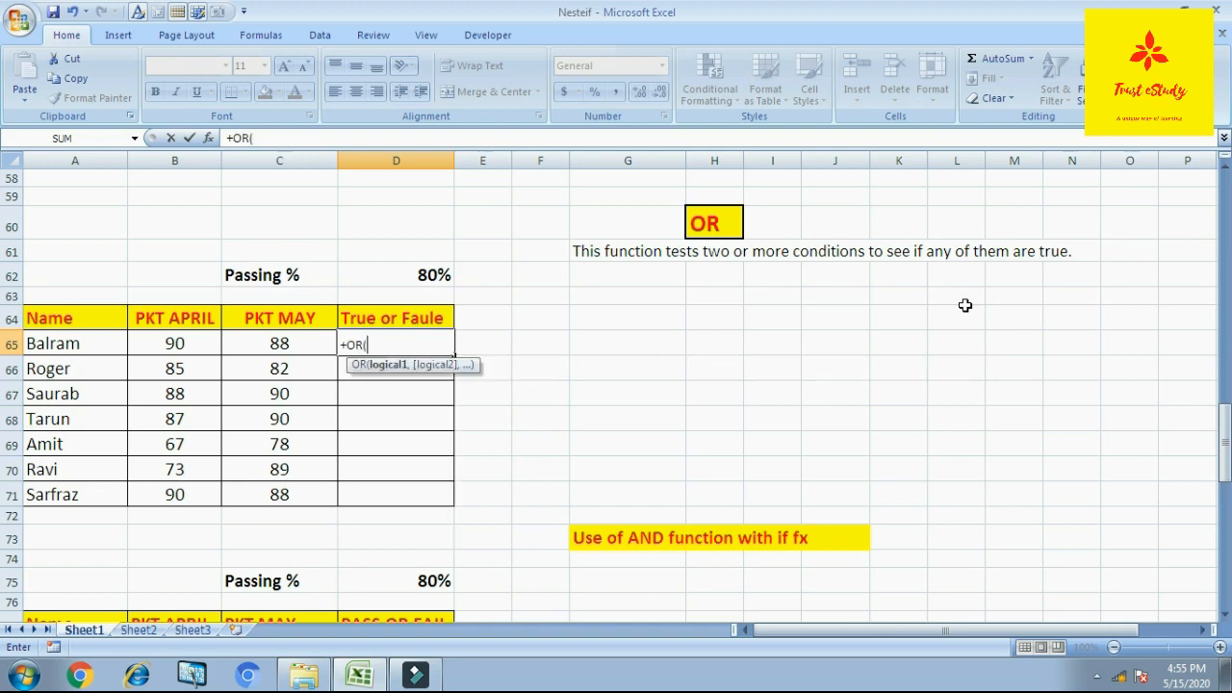
pyautogui.click(175, 339)
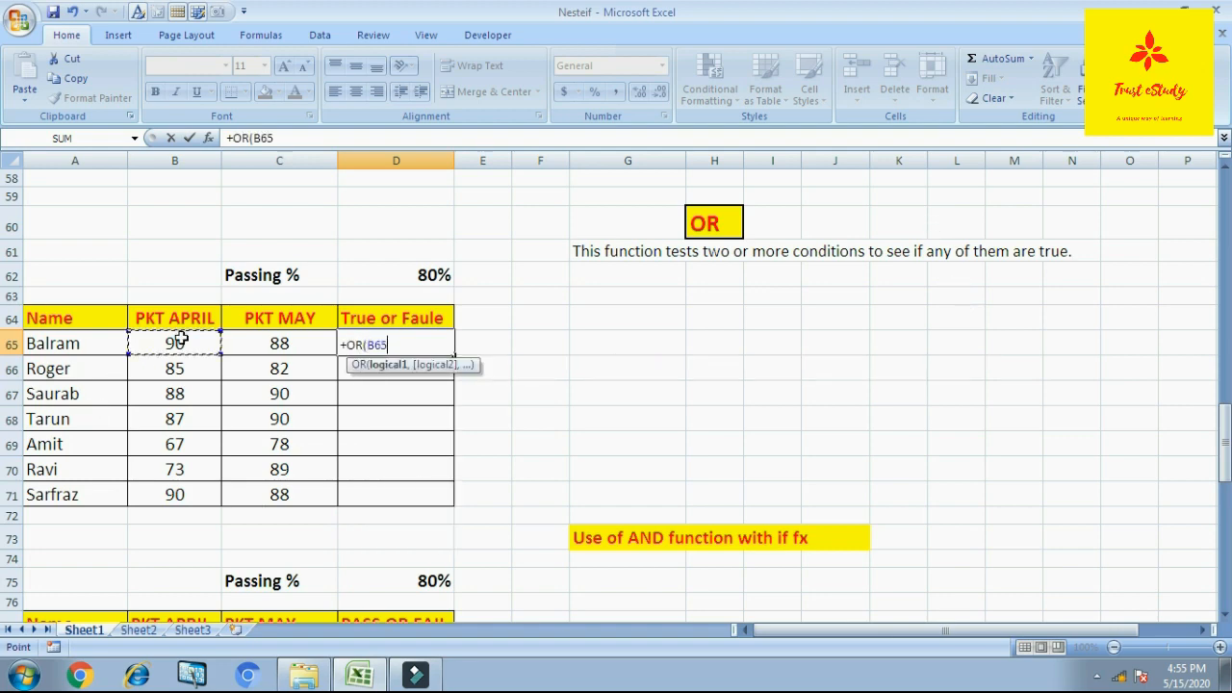
pyautogui.write('>=80,')
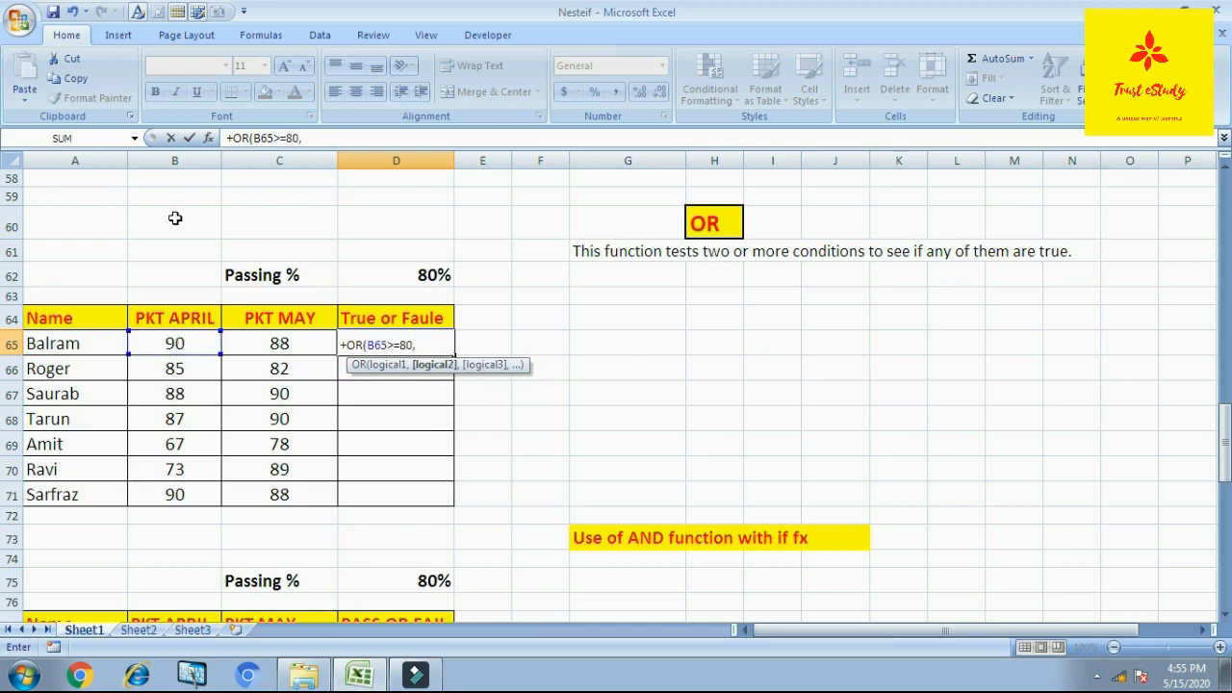
pyautogui.click(281, 341)
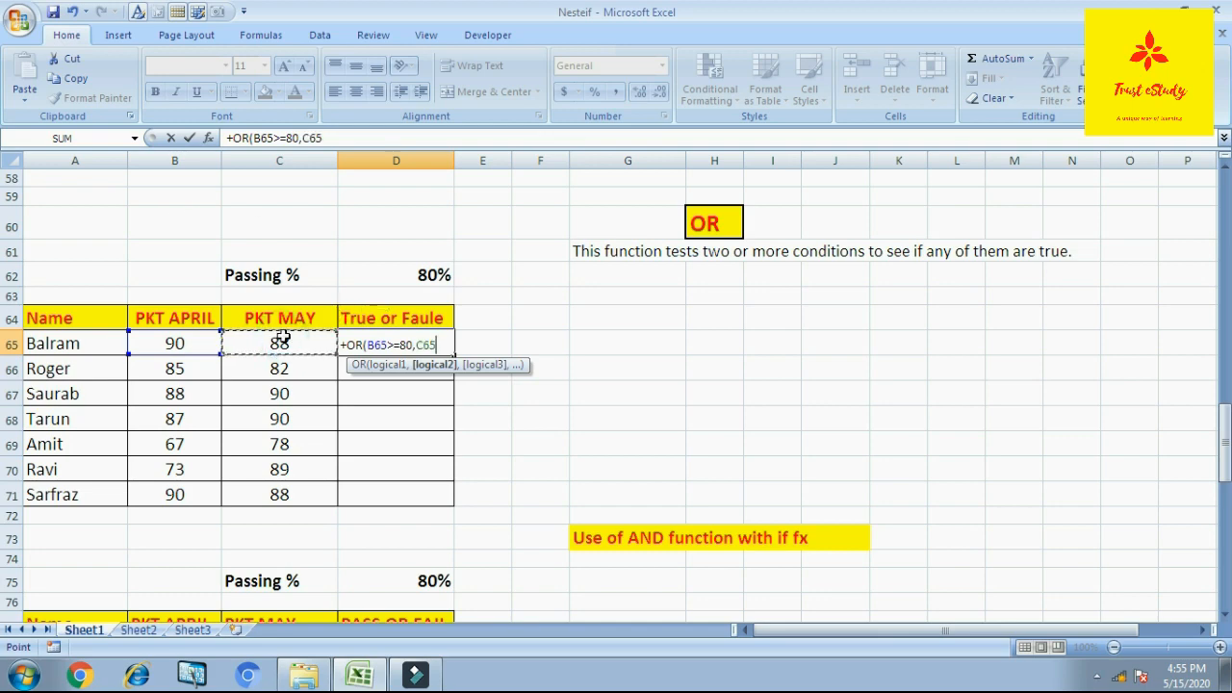
pyautogui.write('>=800')
pyautogui.press('BackSpace')
pyautogui.write(')')
pyautogui.press('Return')
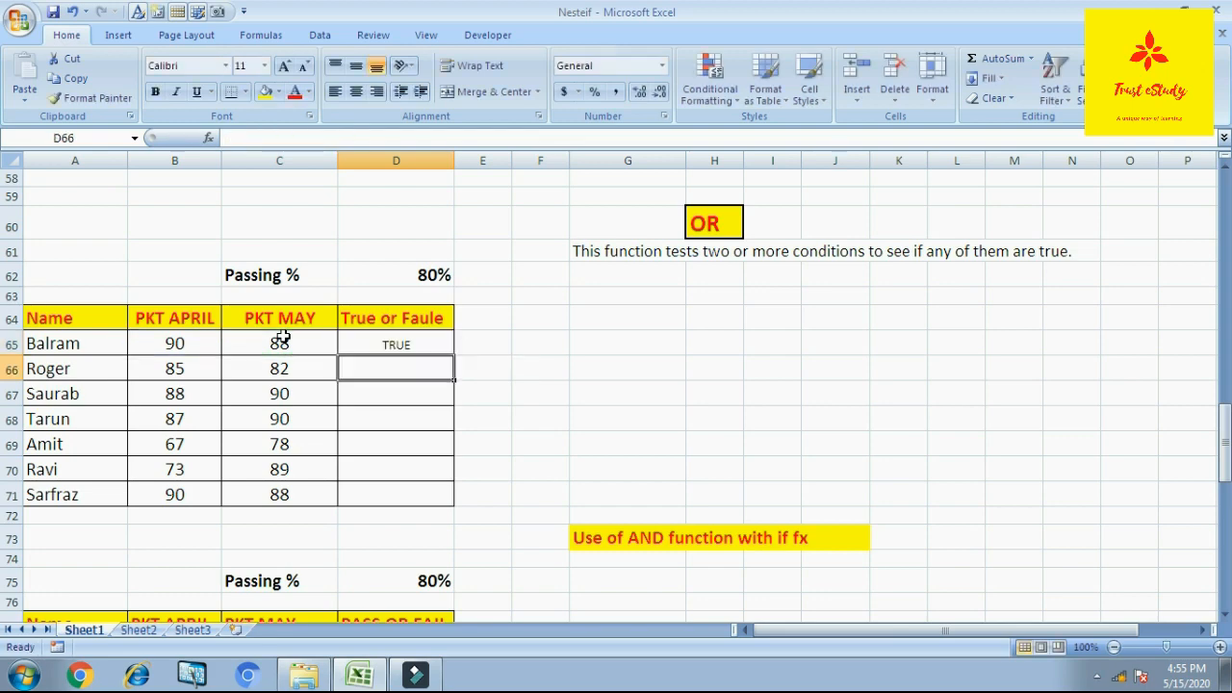
# Fill the OR formula from D65 down through D71
pyautogui.hotkey('shift', 'Up')
pyautogui.press('Up')
pyautogui.hotkey('shift', 'Down')
pyautogui.hotkey('shift', 'Down')
pyautogui.hotkey('shift', 'Down')
pyautogui.hotkey('shift', 'Down')
pyautogui.hotkey('shift', 'Down')
pyautogui.hotkey('shift', 'Down')
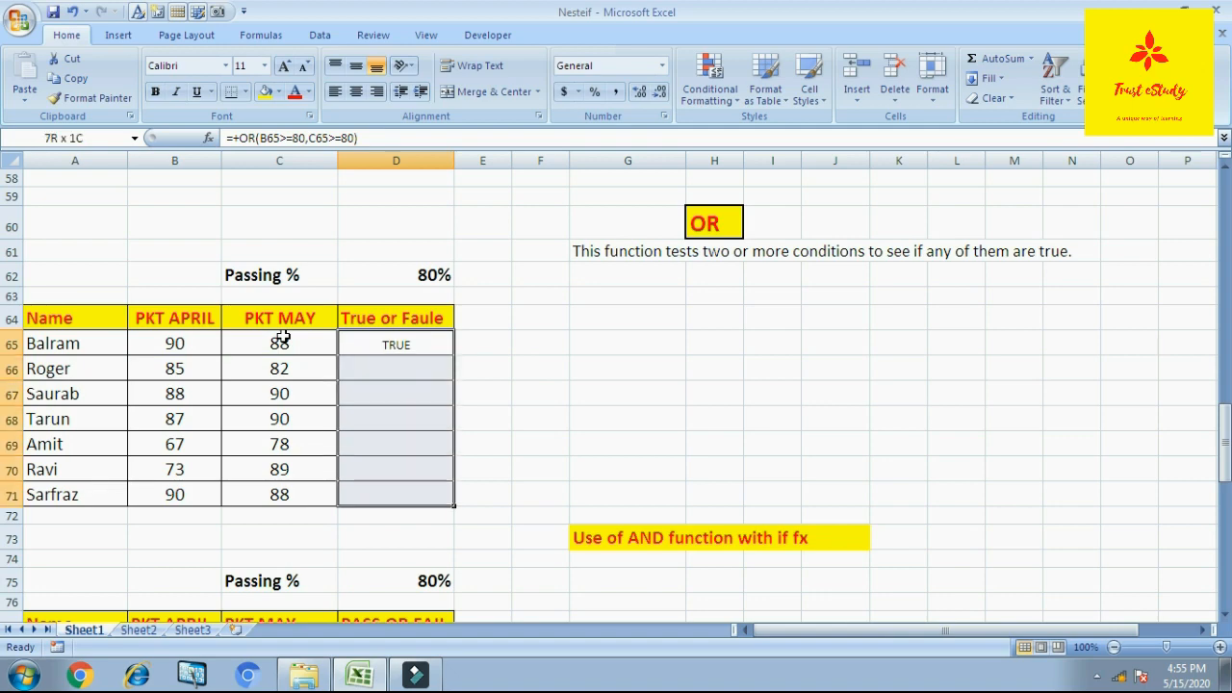
pyautogui.hotkey('ctrl', 'd')
# Compare the April and May scores in rows 69 and 70 with their OR results in column D
pyautogui.moveTo(174, 444); pyautogui.dragTo(280, 444)
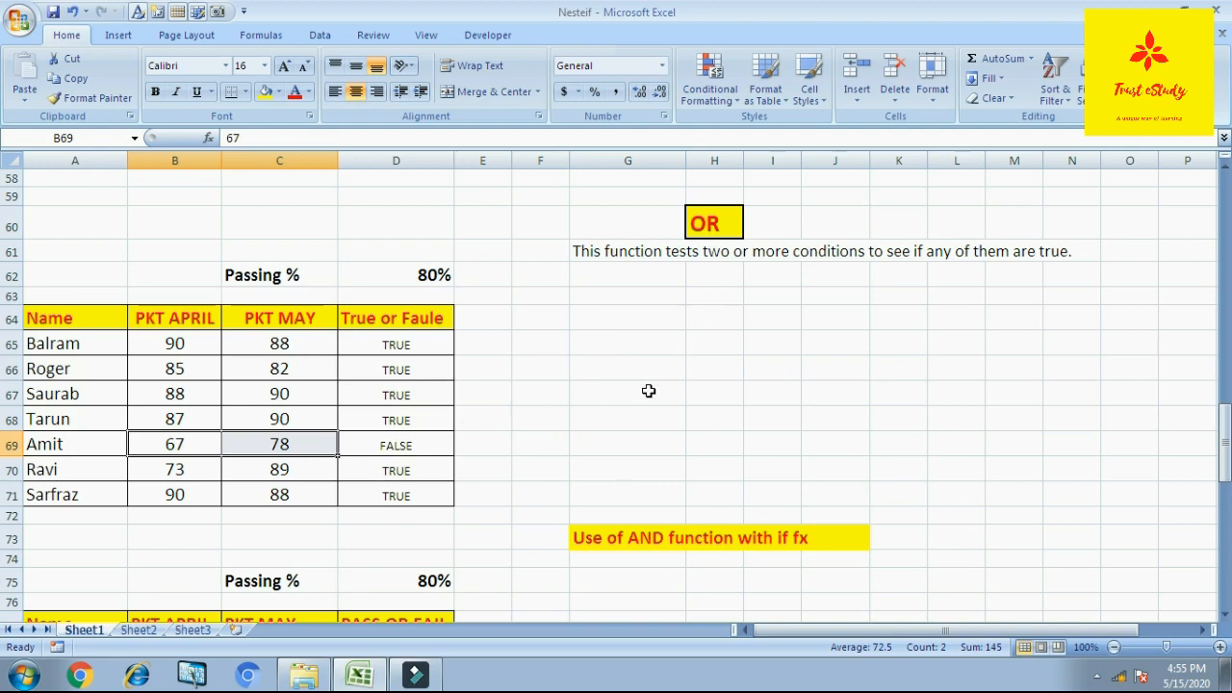
pyautogui.moveTo(178, 470); pyautogui.dragTo(285, 470)
pyautogui.click(567, 433)
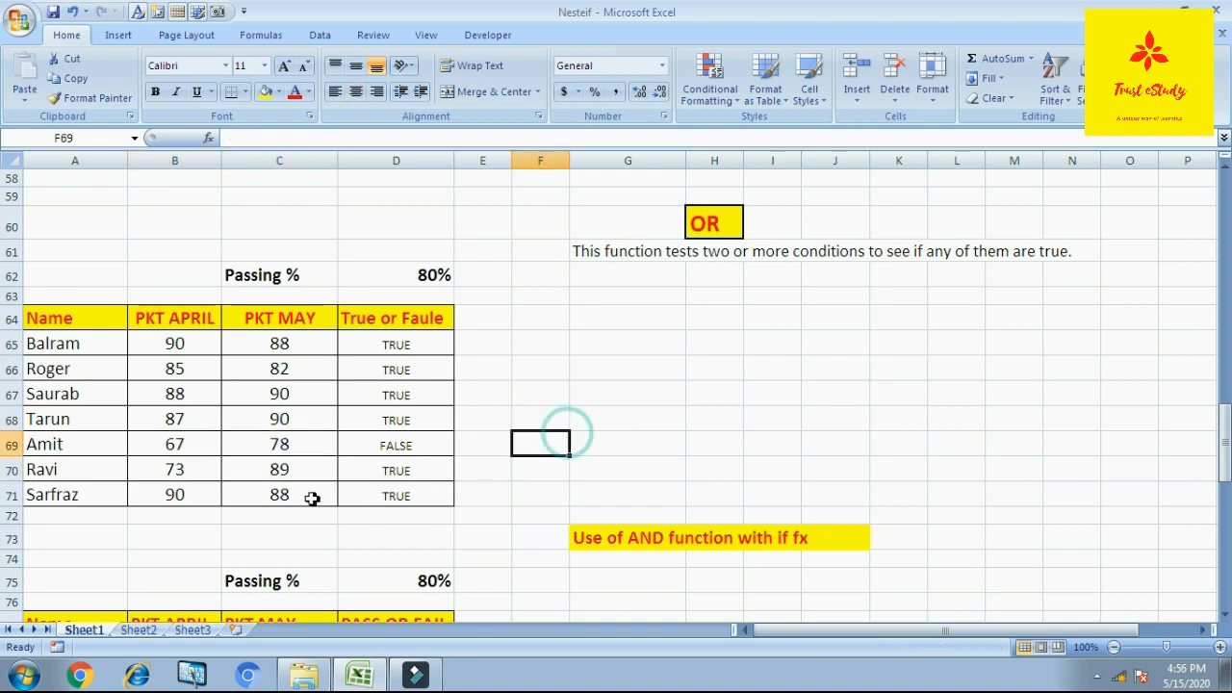
pyautogui.moveTo(174, 469); pyautogui.dragTo(303, 466)
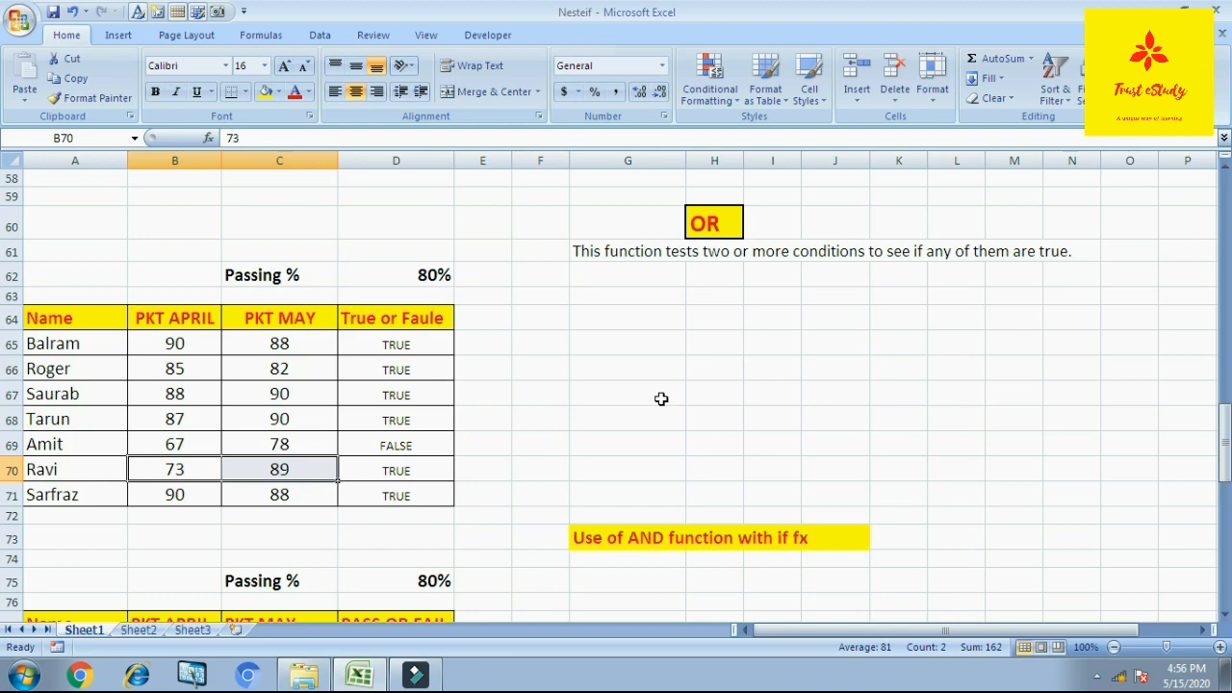
pyautogui.click(420, 468)
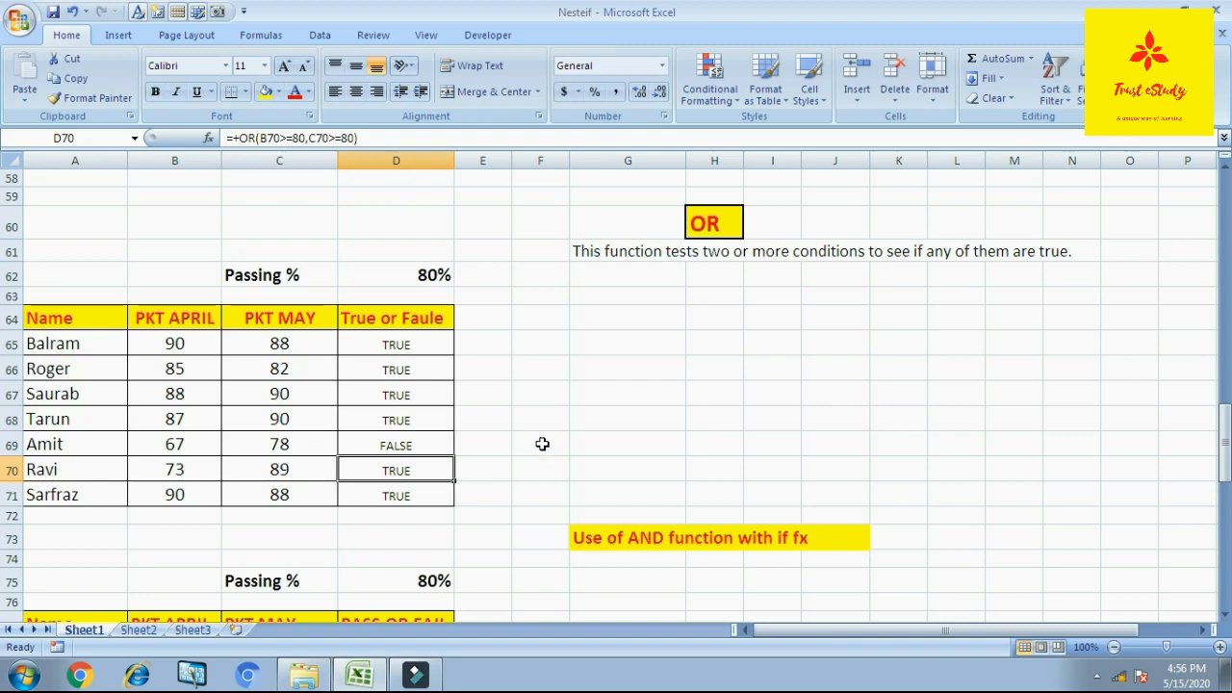
pyautogui.scroll(-4, 542, 444)
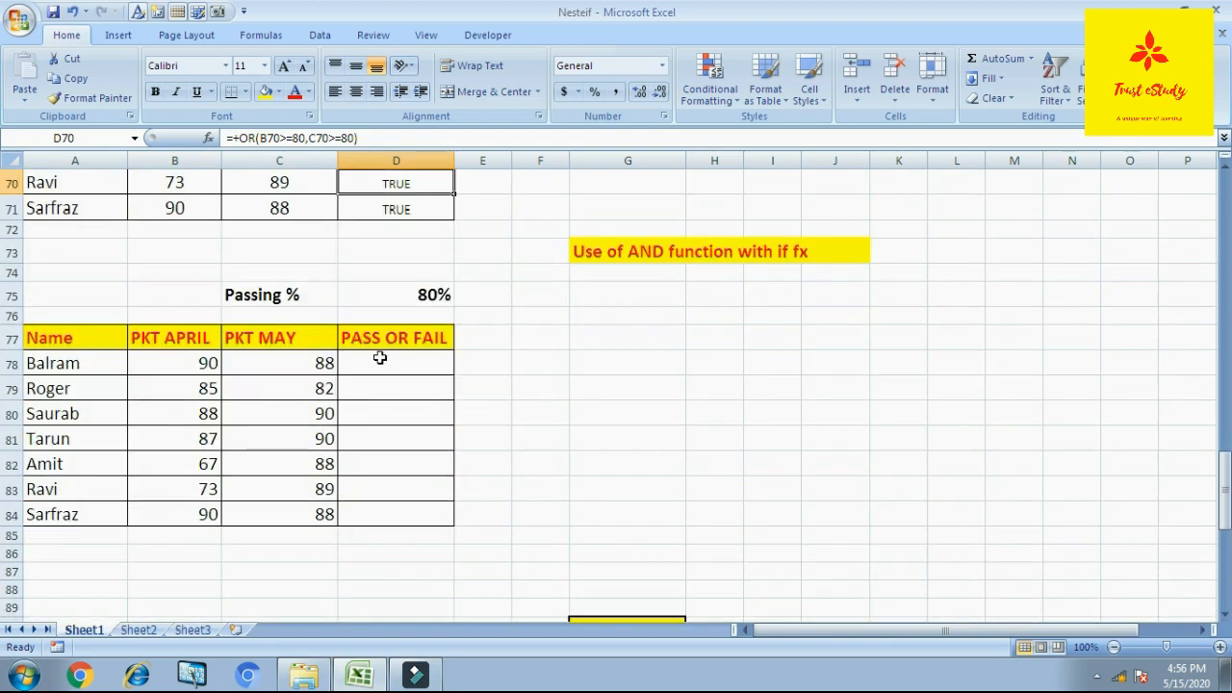
# Set the May score in C82 to 78
pyautogui.click(393, 361)
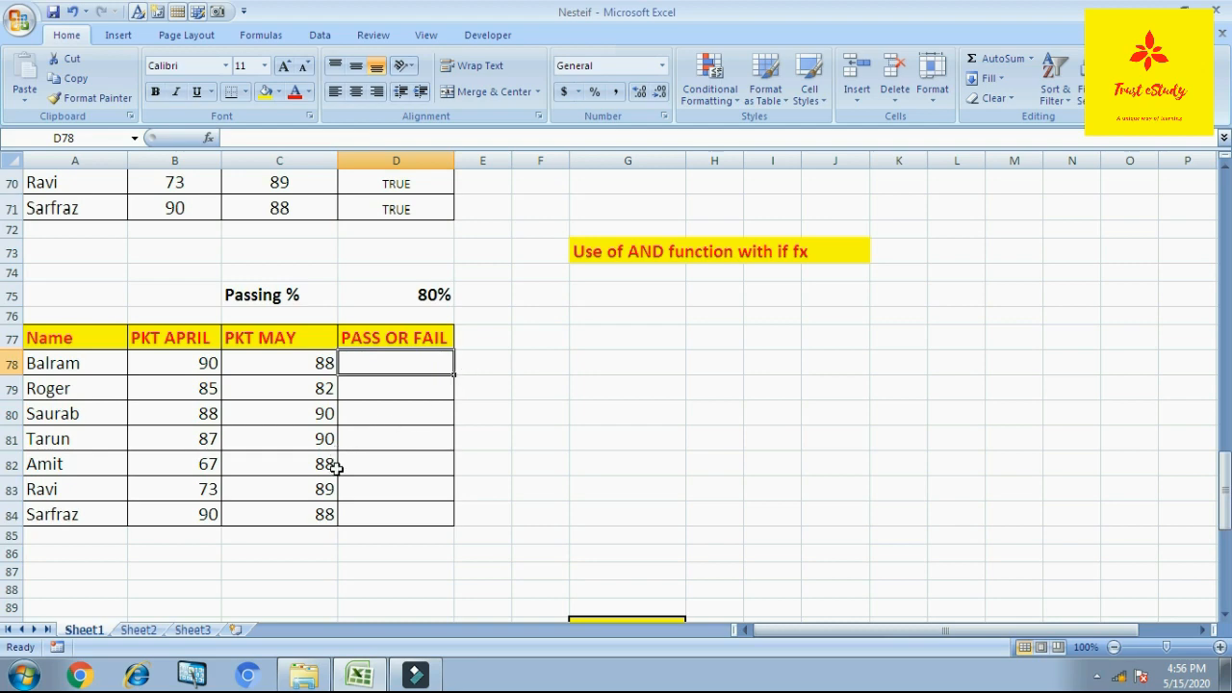
pyautogui.click(308, 464)
pyautogui.write('78')
pyautogui.press('Return')
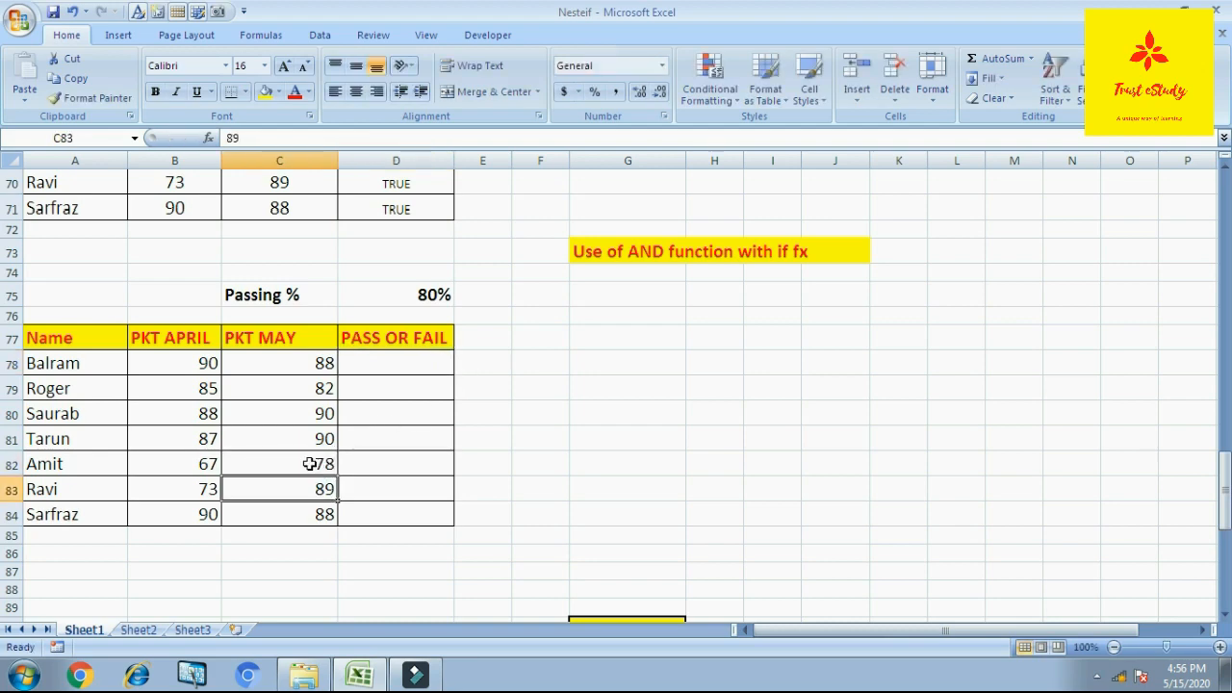
# Begin a formula in D78 that nests an OR test inside IF, starting with +IF(OR(
pyautogui.press('Up')
pyautogui.press('Up')
pyautogui.press('Up')
pyautogui.press('Up')
pyautogui.press('Up')
pyautogui.press('Up')
pyautogui.press('Down')
pyautogui.press('Right')
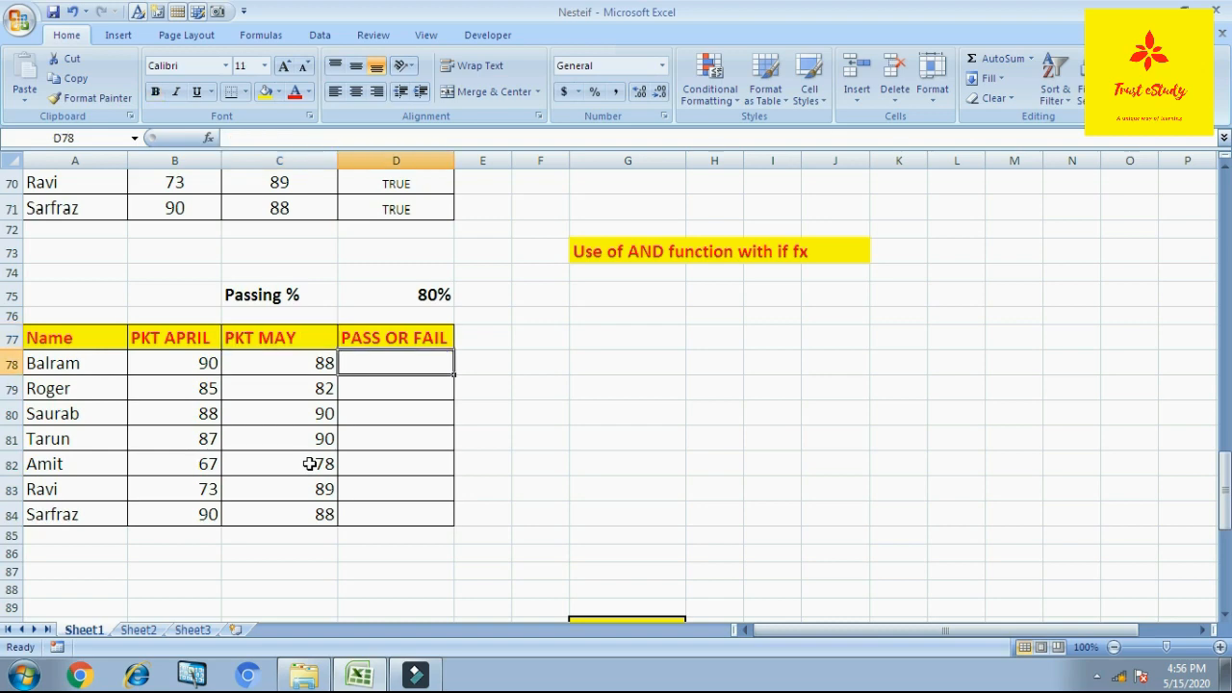
pyautogui.write('+IF')
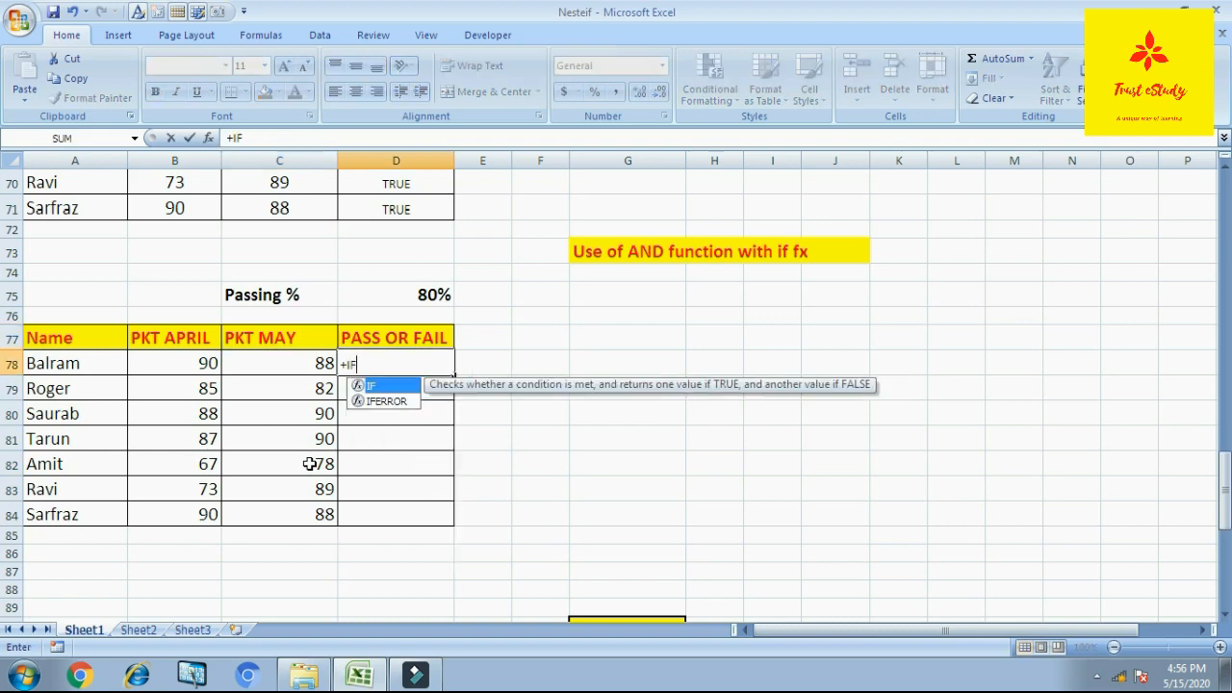
pyautogui.write('9')
pyautogui.press('BackSpace')
pyautogui.write('(')
pyautogui.press('capslock')
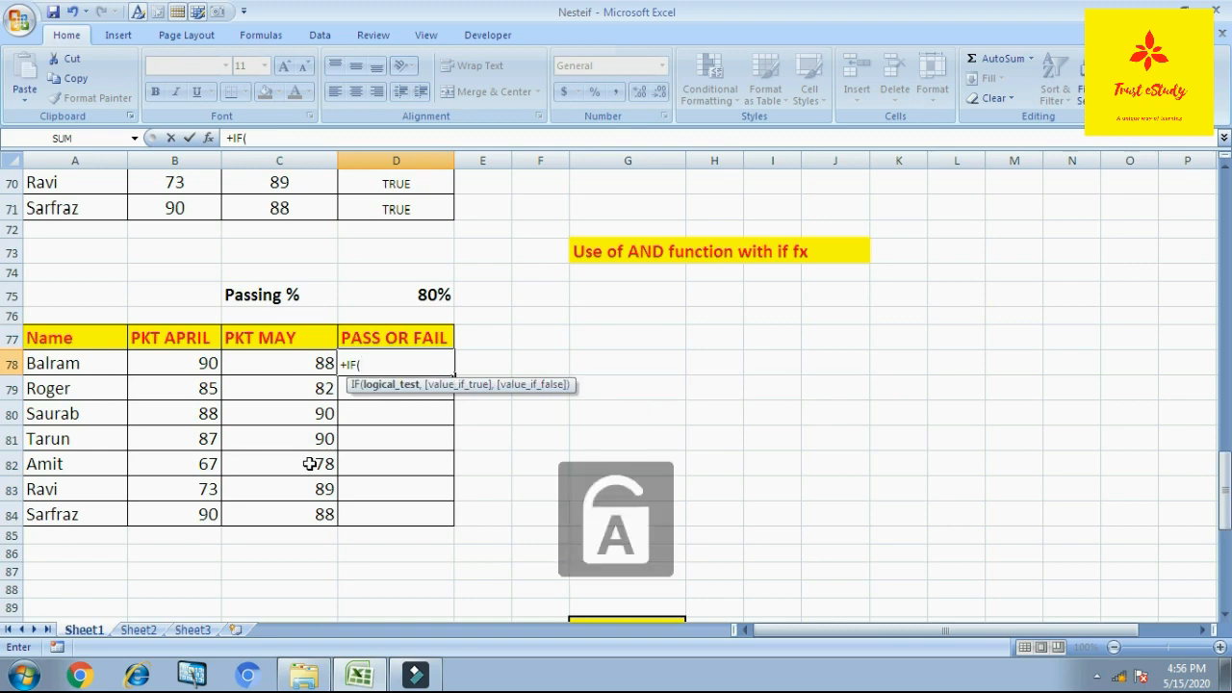
pyautogui.write('or')
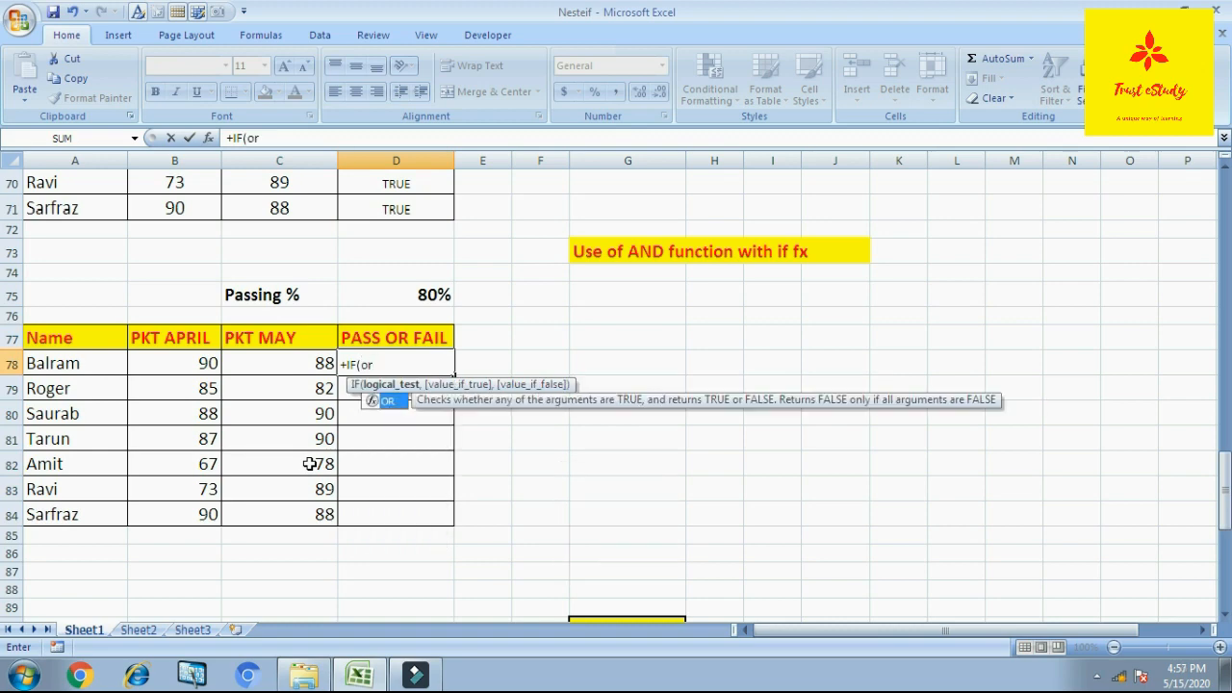
pyautogui.write('(')
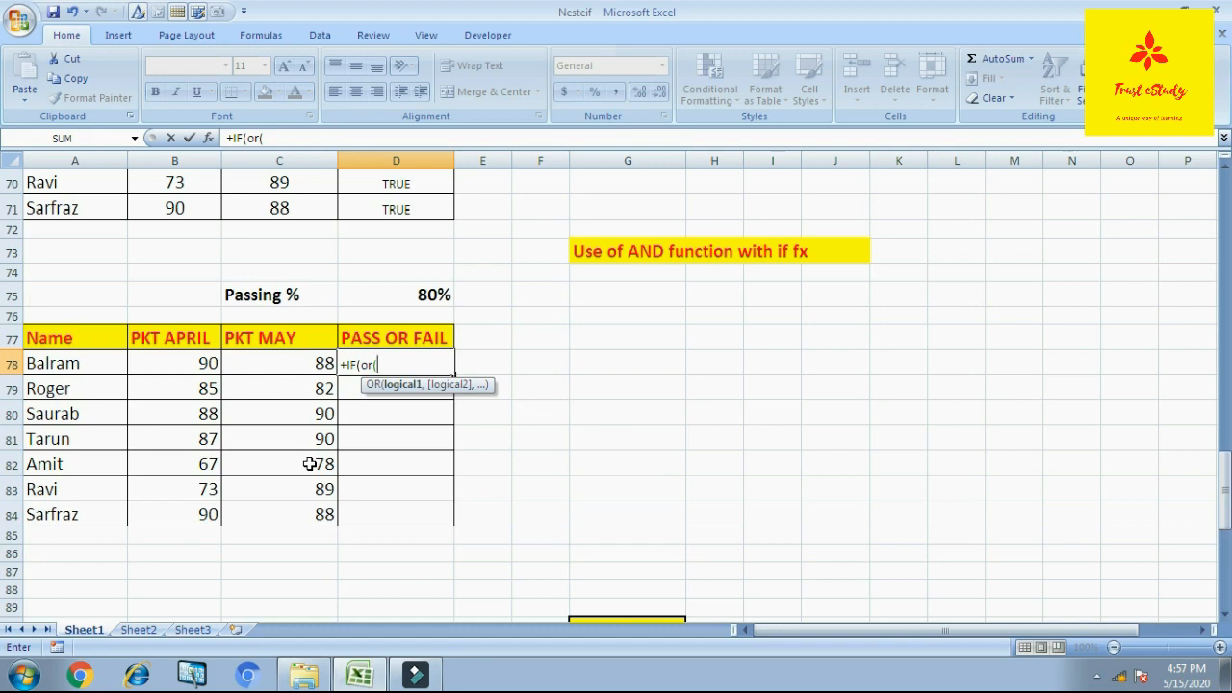
pyautogui.press('BackSpace')
pyautogui.press('BackSpace')
pyautogui.press('BackSpace')
pyautogui.press('capslock')
pyautogui.write('OR)')
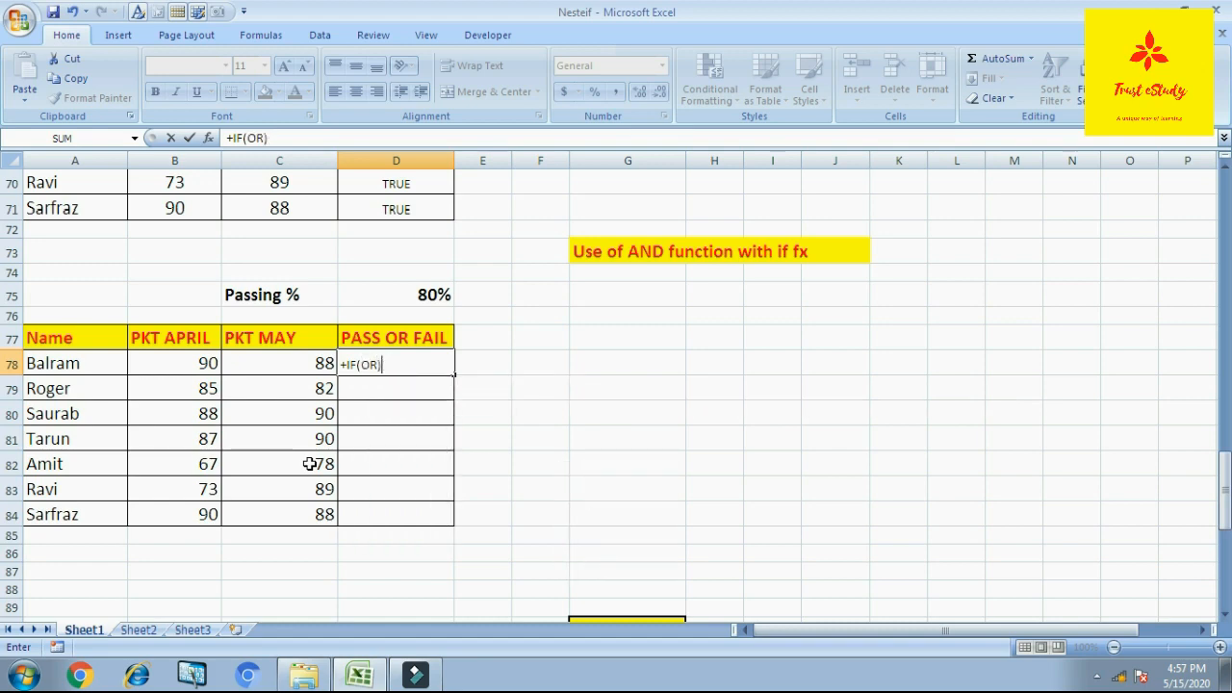
pyautogui.press('BackSpace')
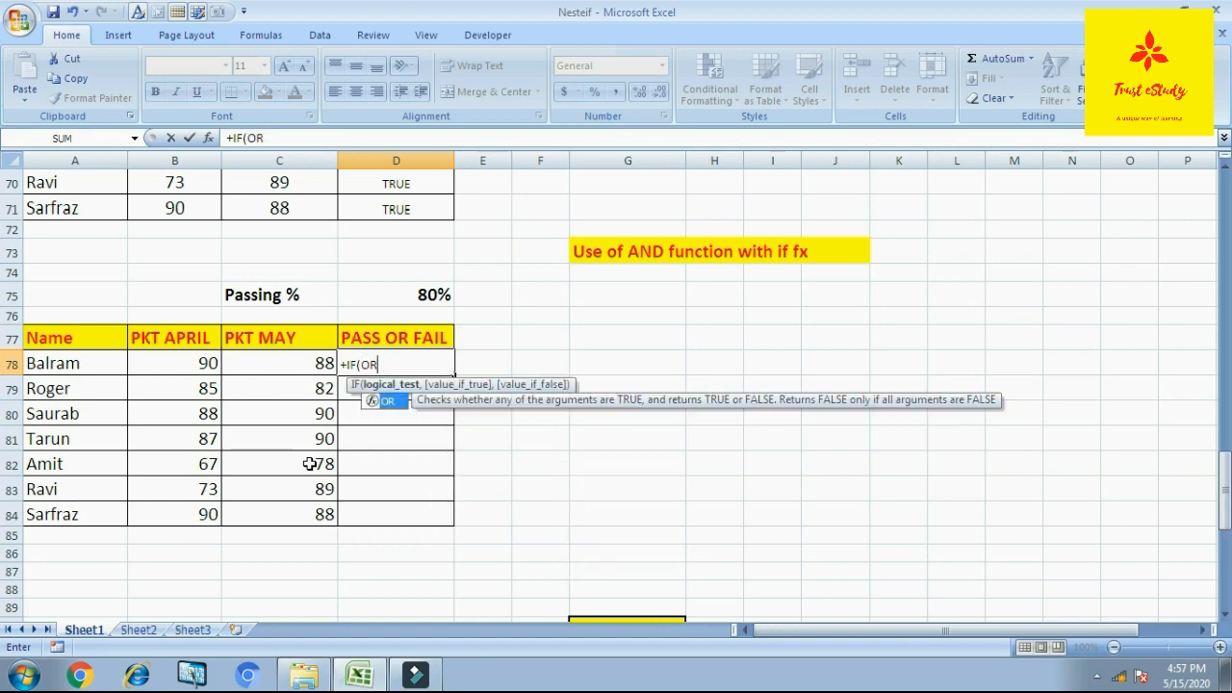
pyautogui.write('(')
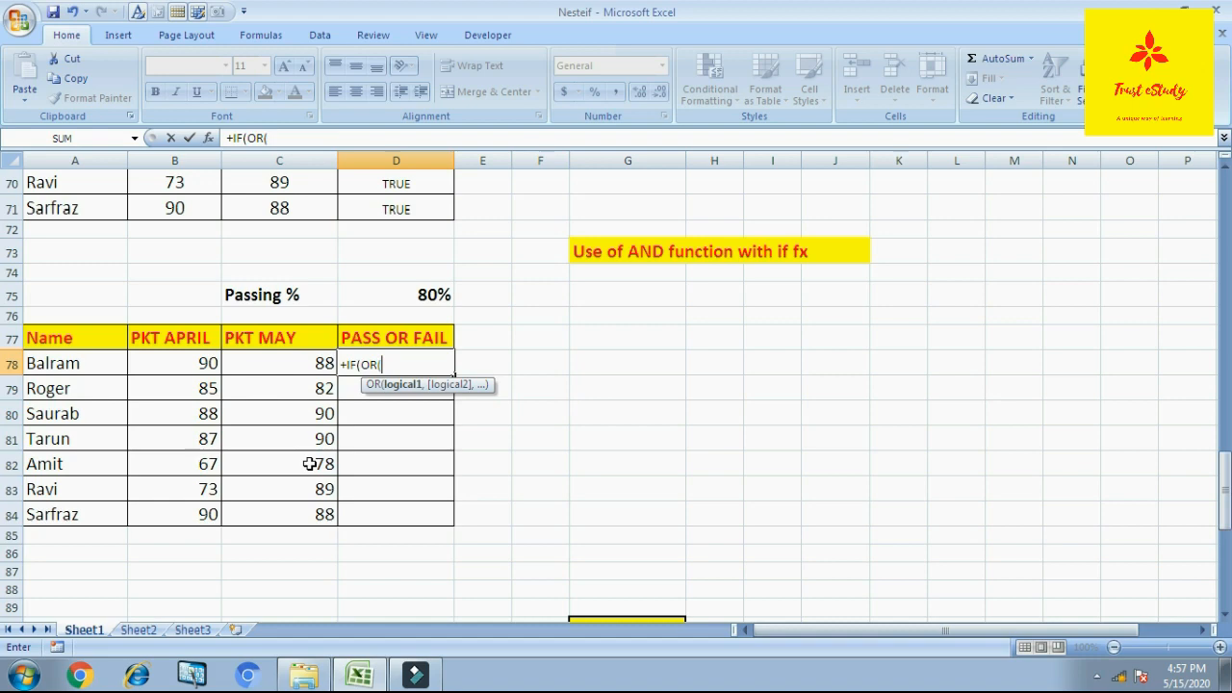
# Complete the D78 formula with B78>=80 and C78>=80 as the OR conditions, returning "PASS" if true and "FAIL" if false
pyautogui.click(197, 367)
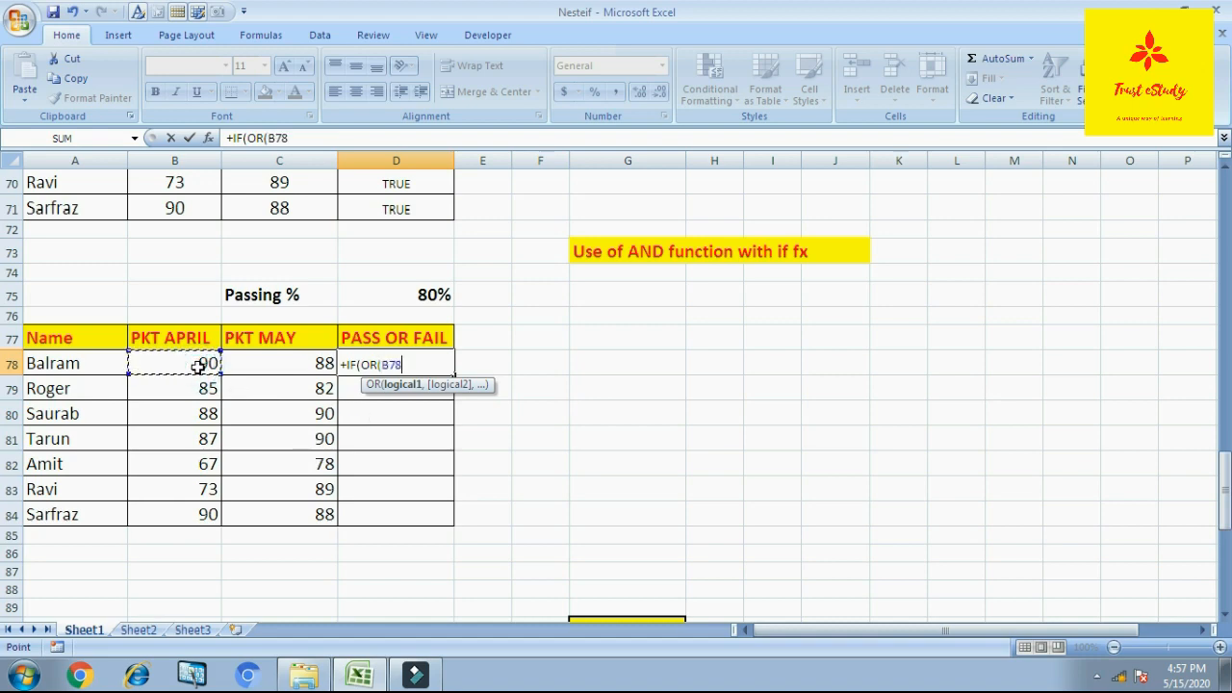
pyautogui.write(':')
pyautogui.press('BackSpace')
pyautogui.write('>=80,')
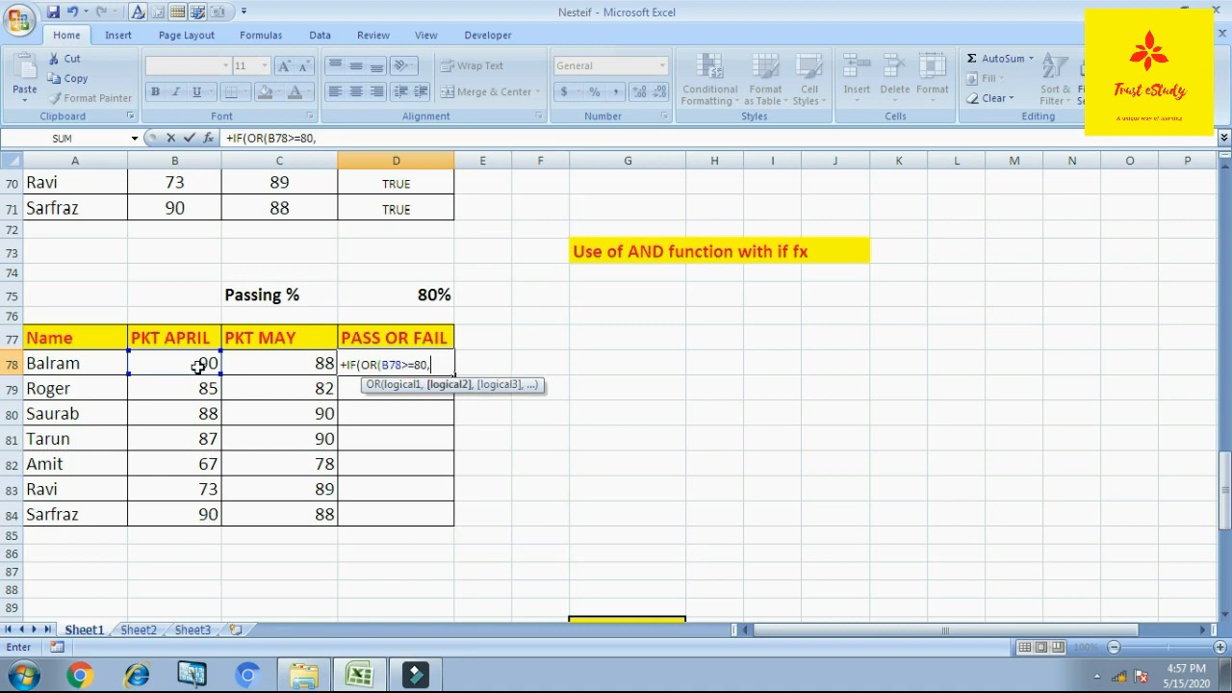
pyautogui.click(306, 361)
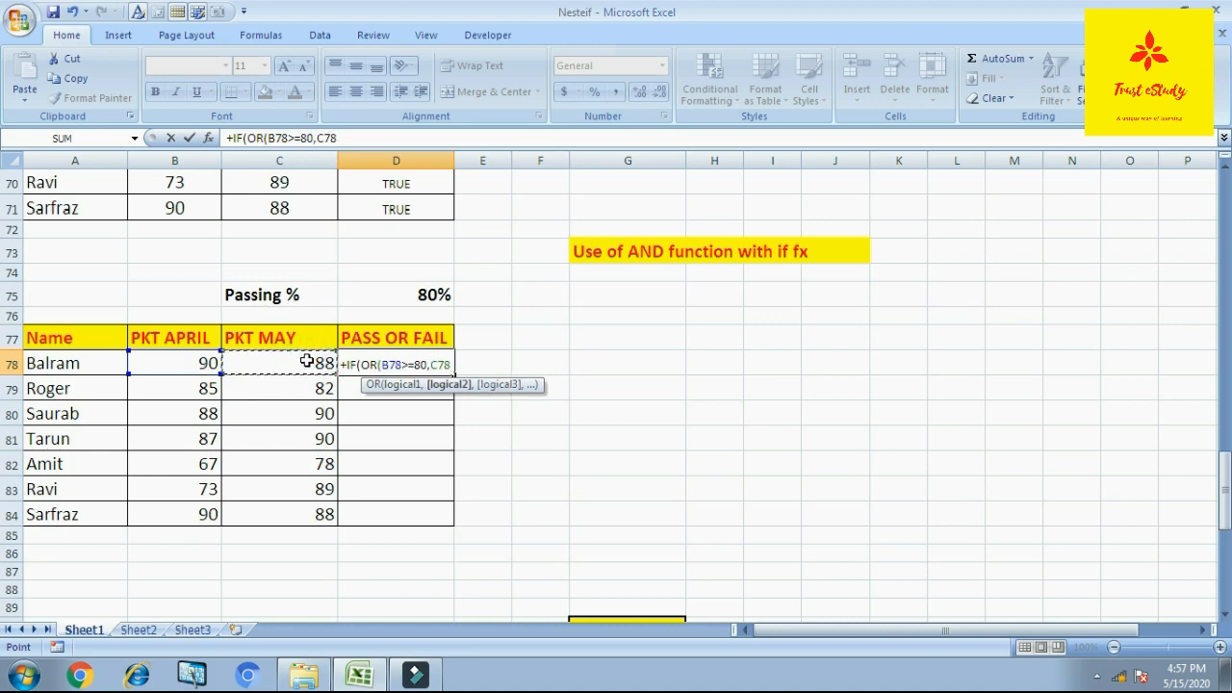
pyautogui.write('>=80),"')
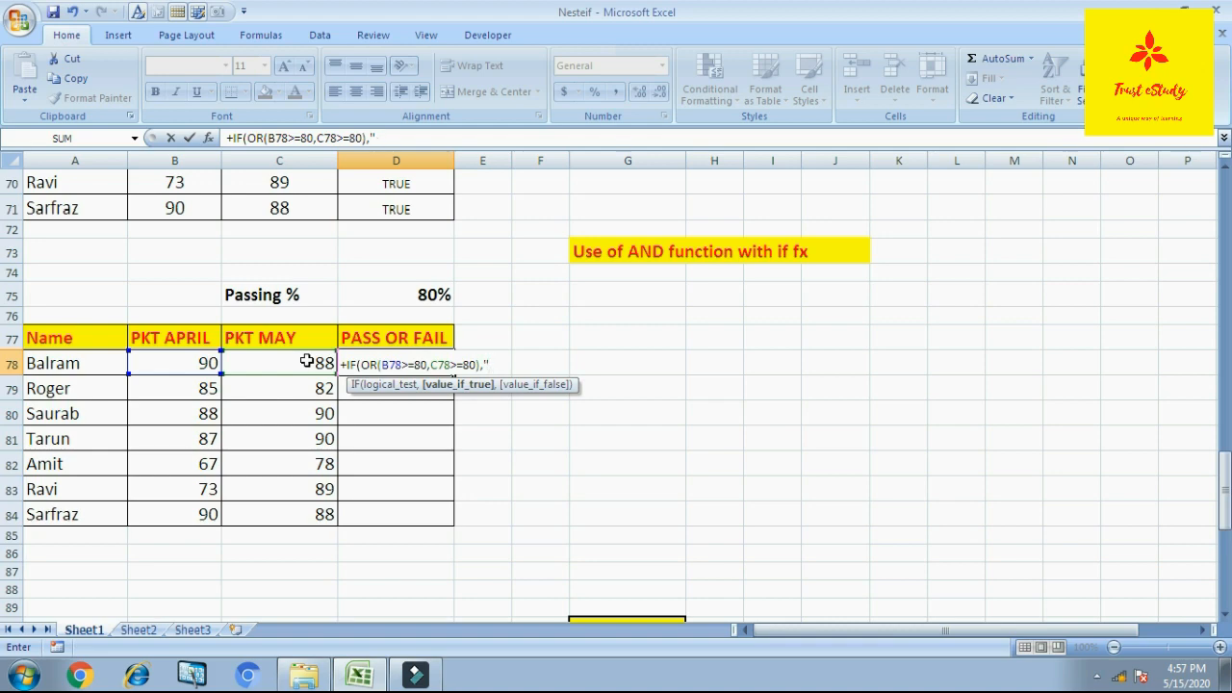
pyautogui.write('PASS","FAIL')
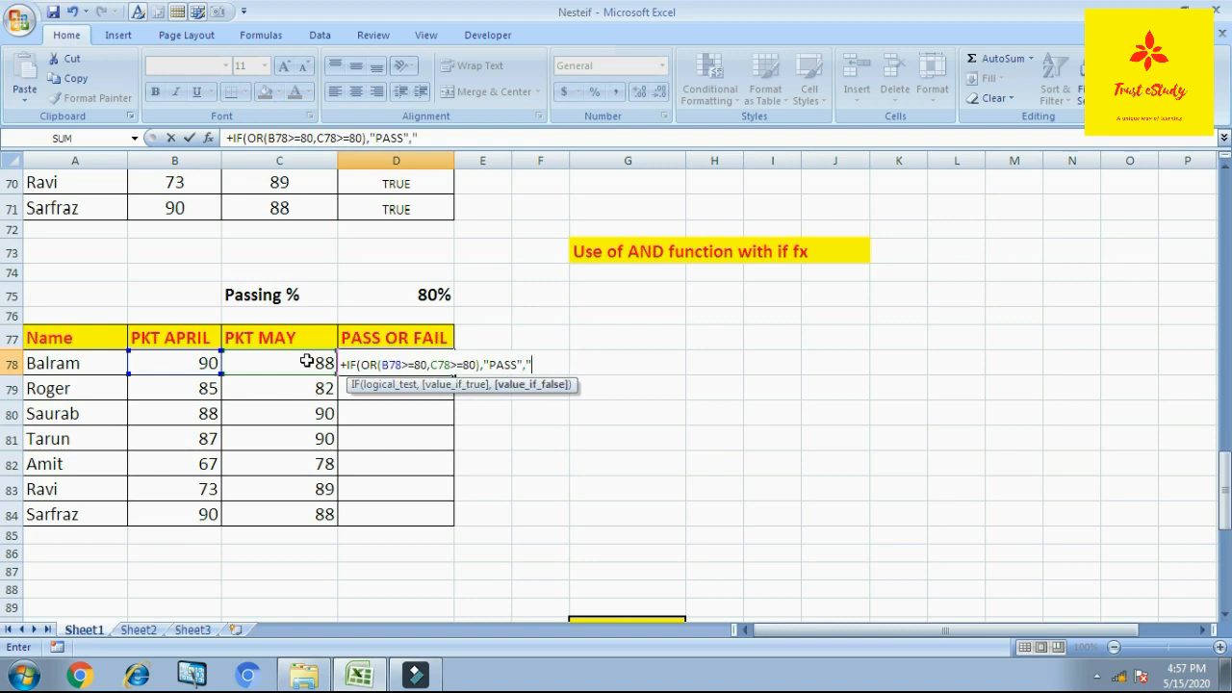
pyautogui.write('")')
pyautogui.press('Return')
pyautogui.press('Up')
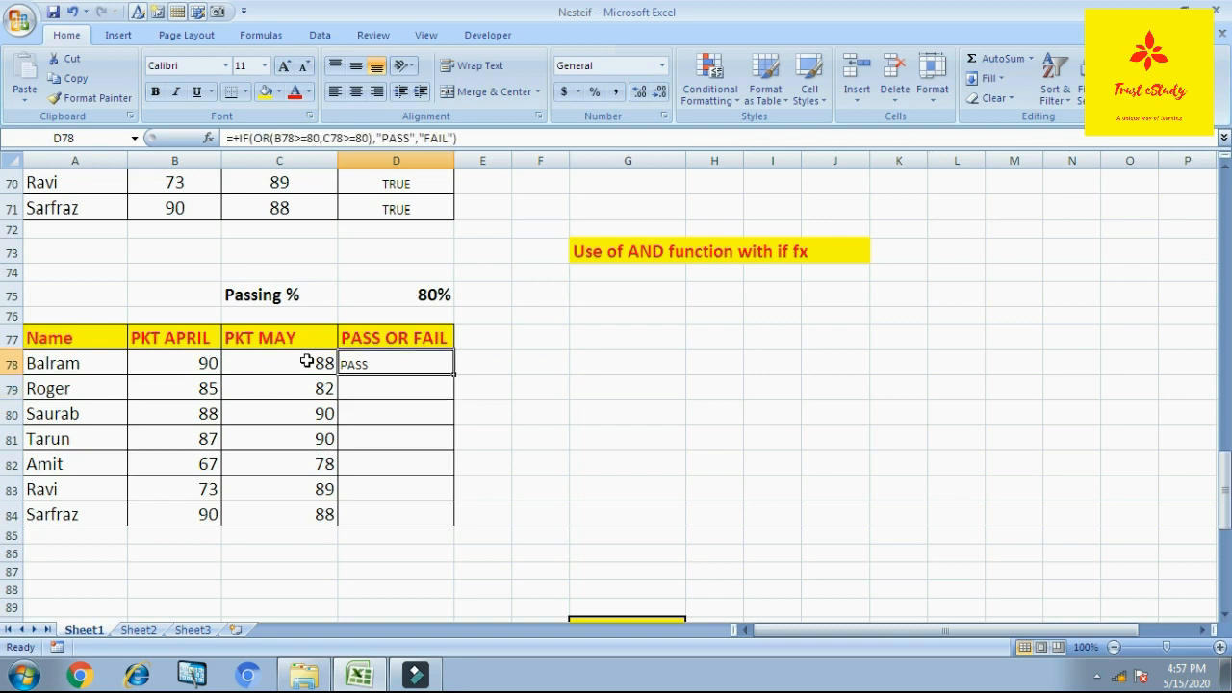
# Fill the IF and OR formula from D78 down through D84
pyautogui.hotkey('shift', 'Down')
pyautogui.hotkey('shift', 'Down')
pyautogui.hotkey('shift', 'Down')
pyautogui.hotkey('shift', 'Down')
pyautogui.hotkey('shift', 'Down')
pyautogui.hotkey('shift', 'Down')
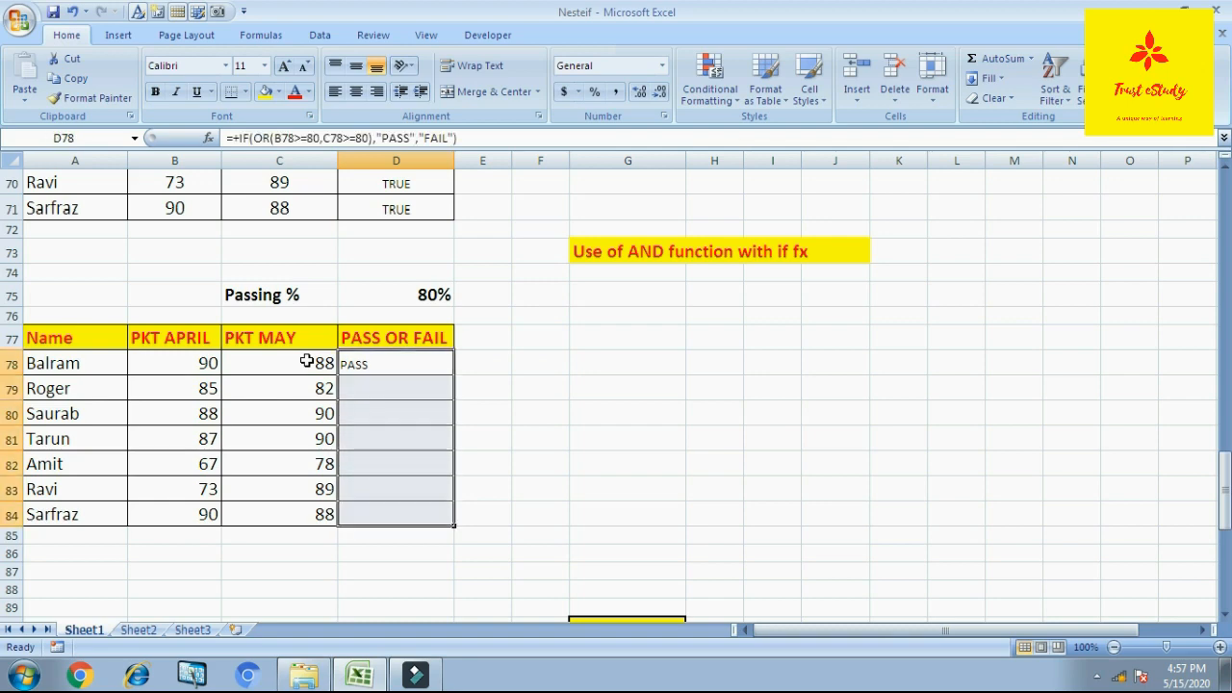
pyautogui.hotkey('ctrl', 'd')
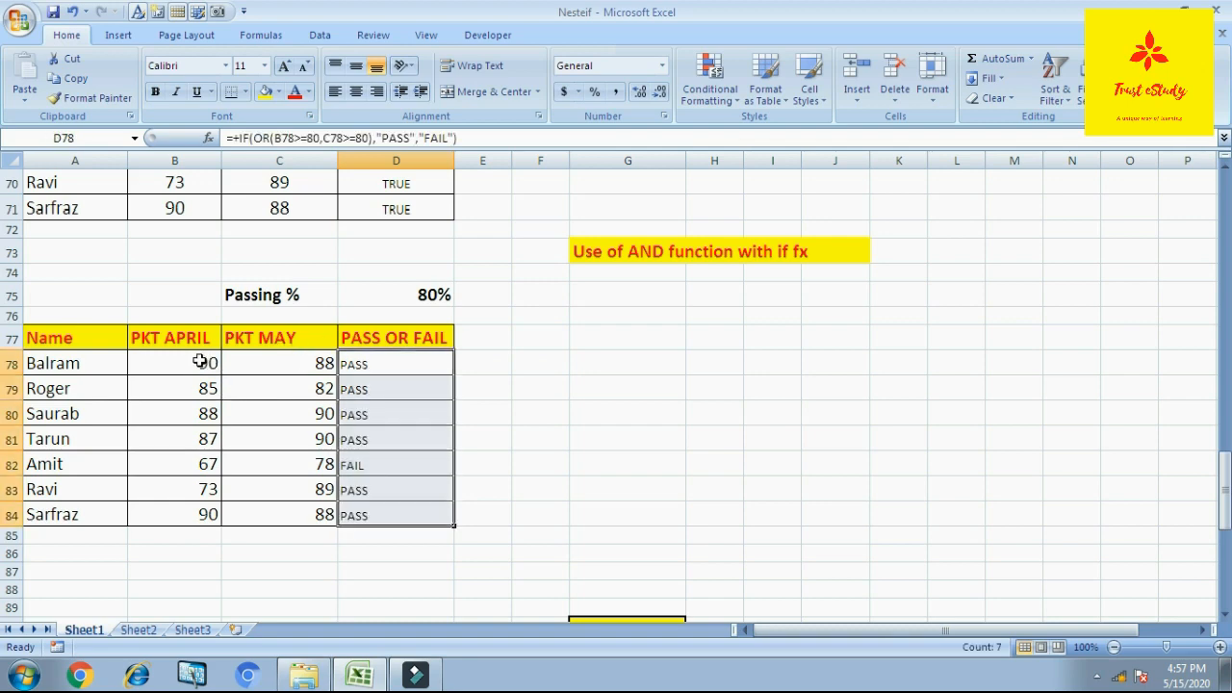
# Center the scores and results in B78:D84 horizontally
pyautogui.moveTo(200, 361); pyautogui.dragTo(376, 515)
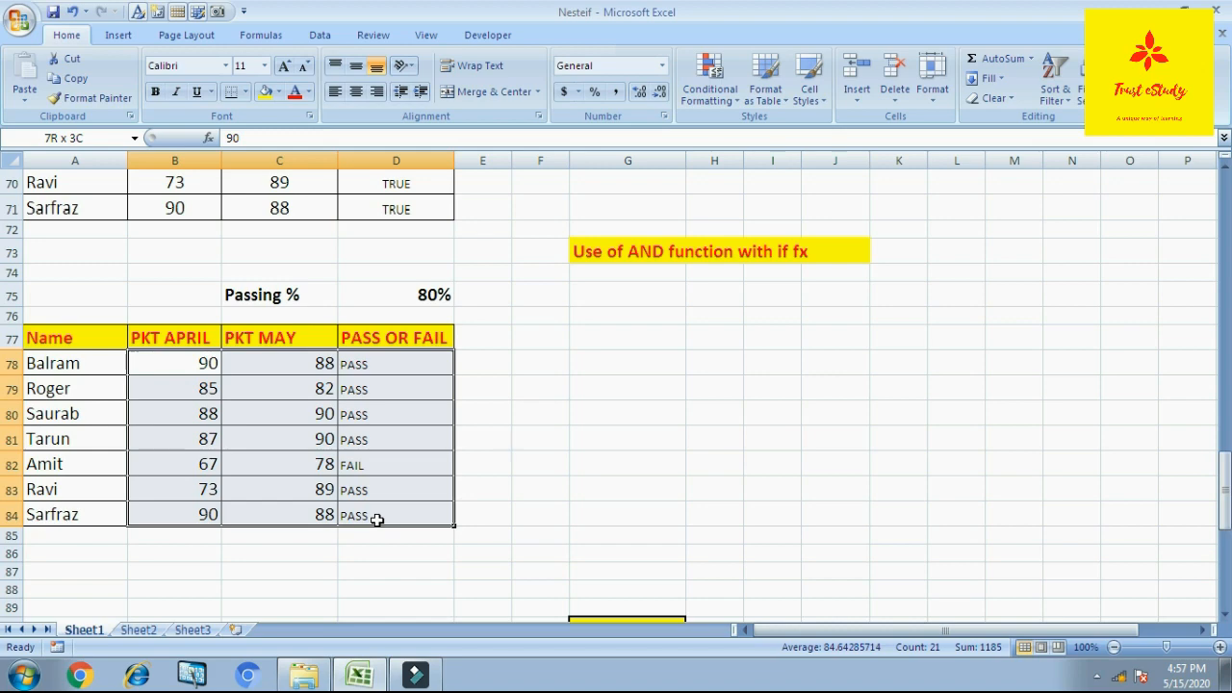
pyautogui.click(357, 93)
pyautogui.click(585, 386)
# Compare the April and May scores in rows 78, 82 and 83 with their grades in column D
pyautogui.click(407, 366)
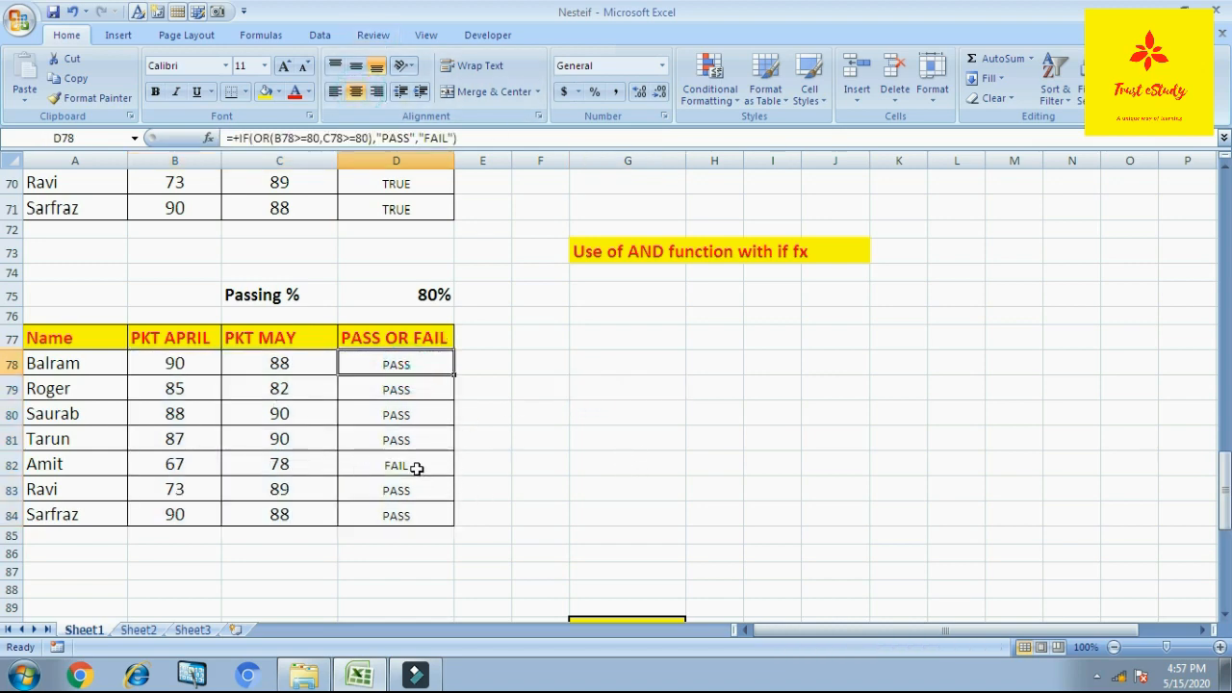
pyautogui.click(416, 468)
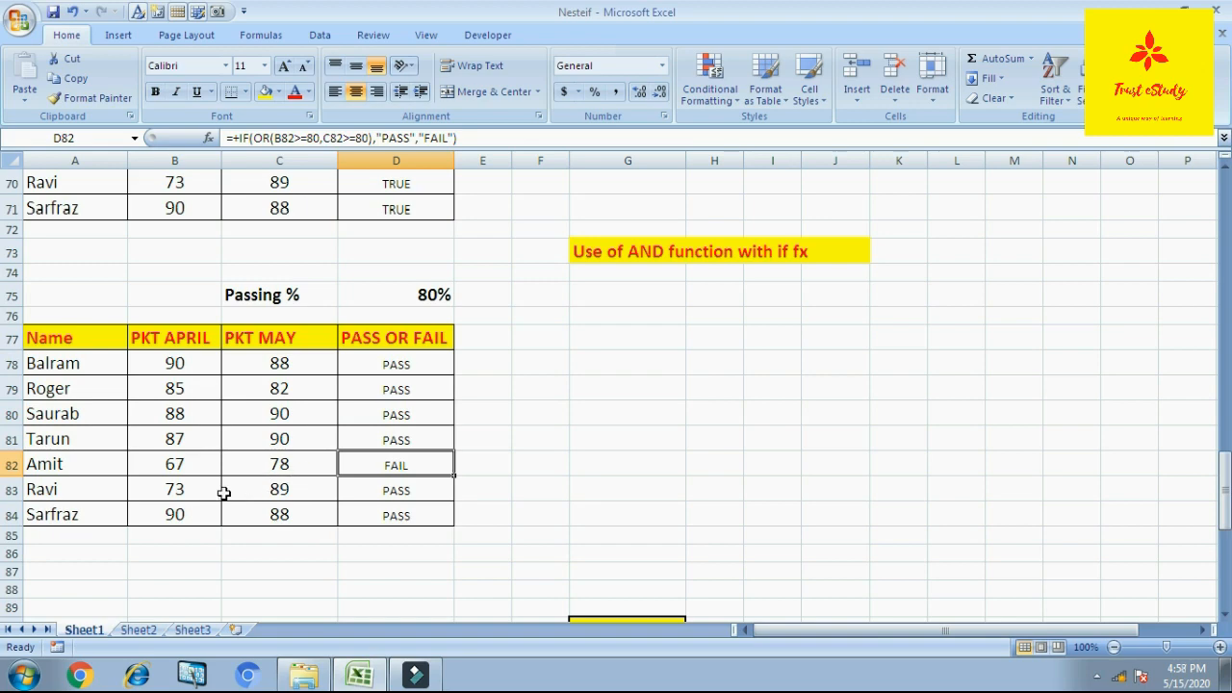
pyautogui.moveTo(178, 493); pyautogui.dragTo(248, 491)
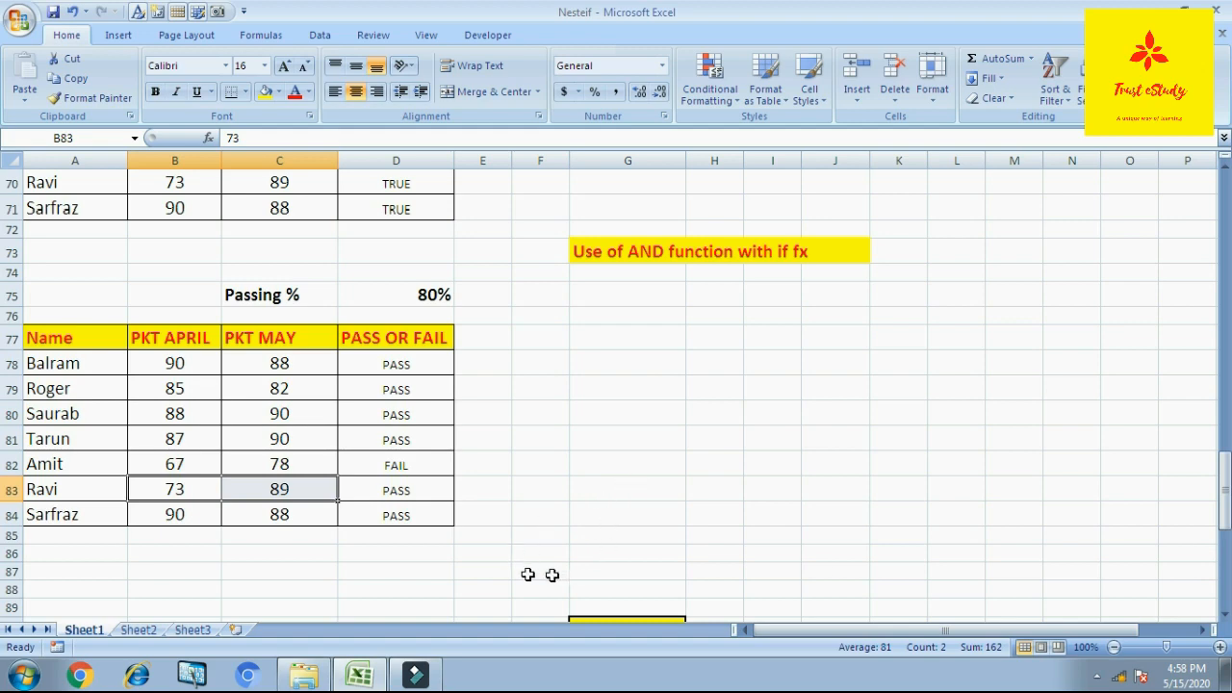
pyautogui.click(438, 488)
# Change the section heading in G73 to "Use of ORfunction with if fx"
pyautogui.click(647, 418)
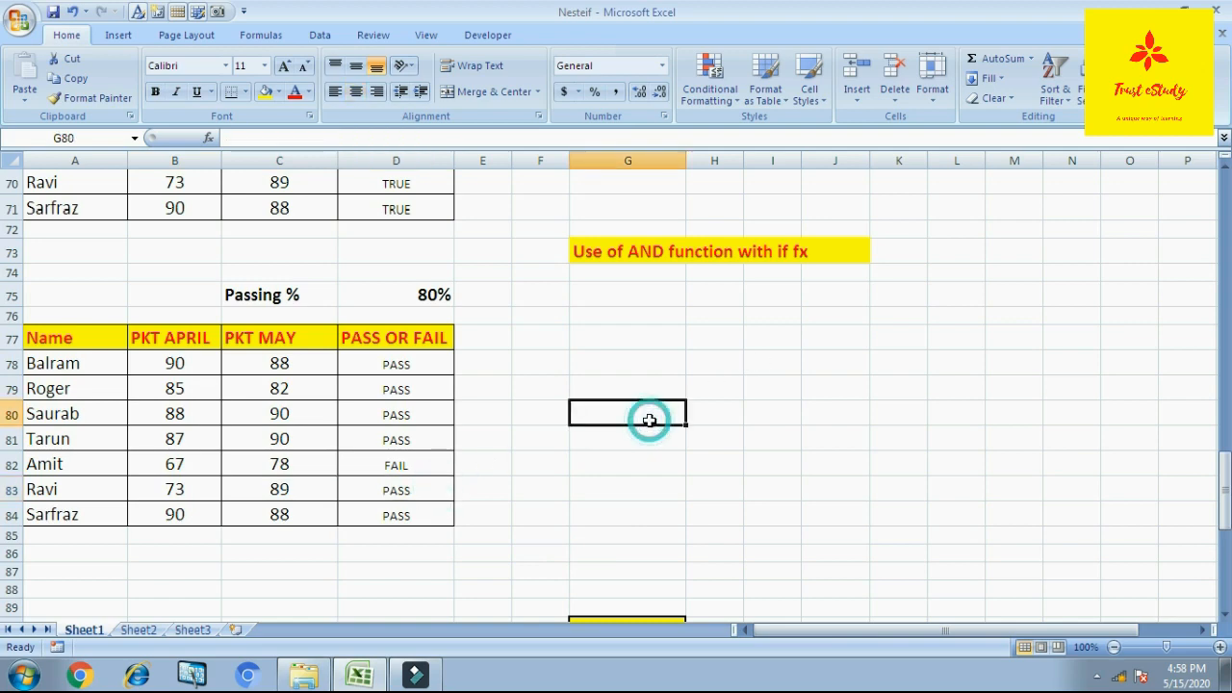
pyautogui.click(630, 353)
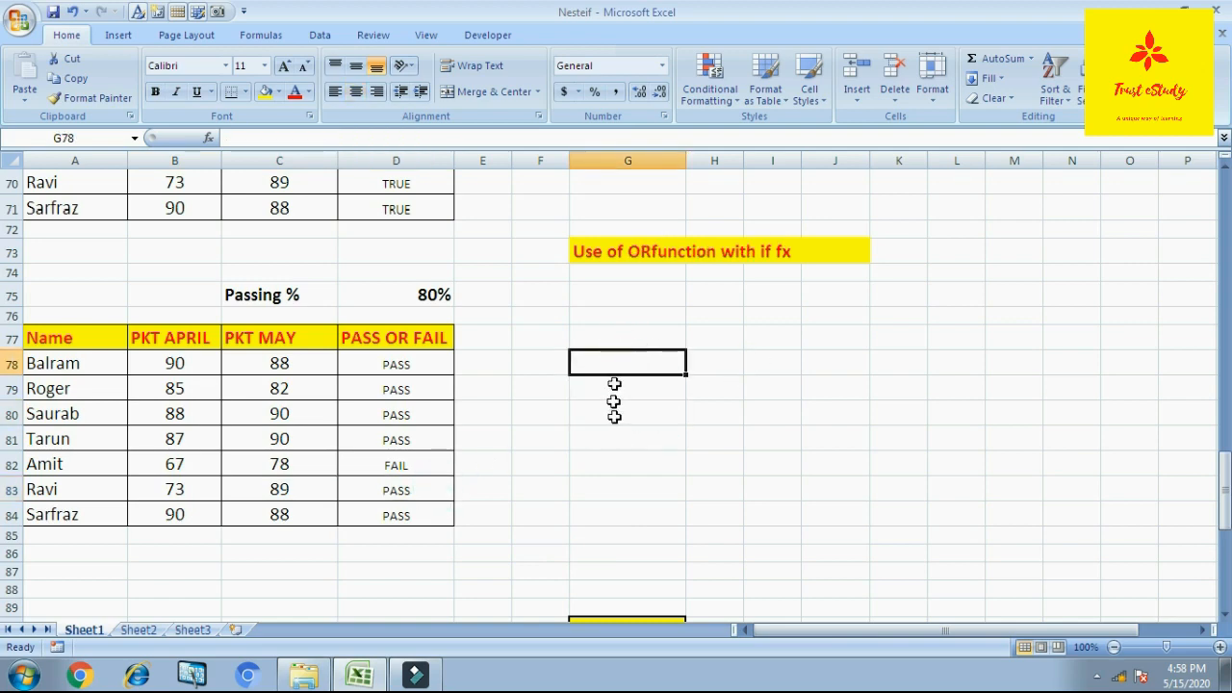
pyautogui.click(690, 246)
pyautogui.click(717, 389)
# Examine the NESTED IF section's size key in C94:D97 and the T Shirt Size and ACTUAL SIZE columns in rows 101 to 108
pyautogui.scroll(-6, 718, 392)
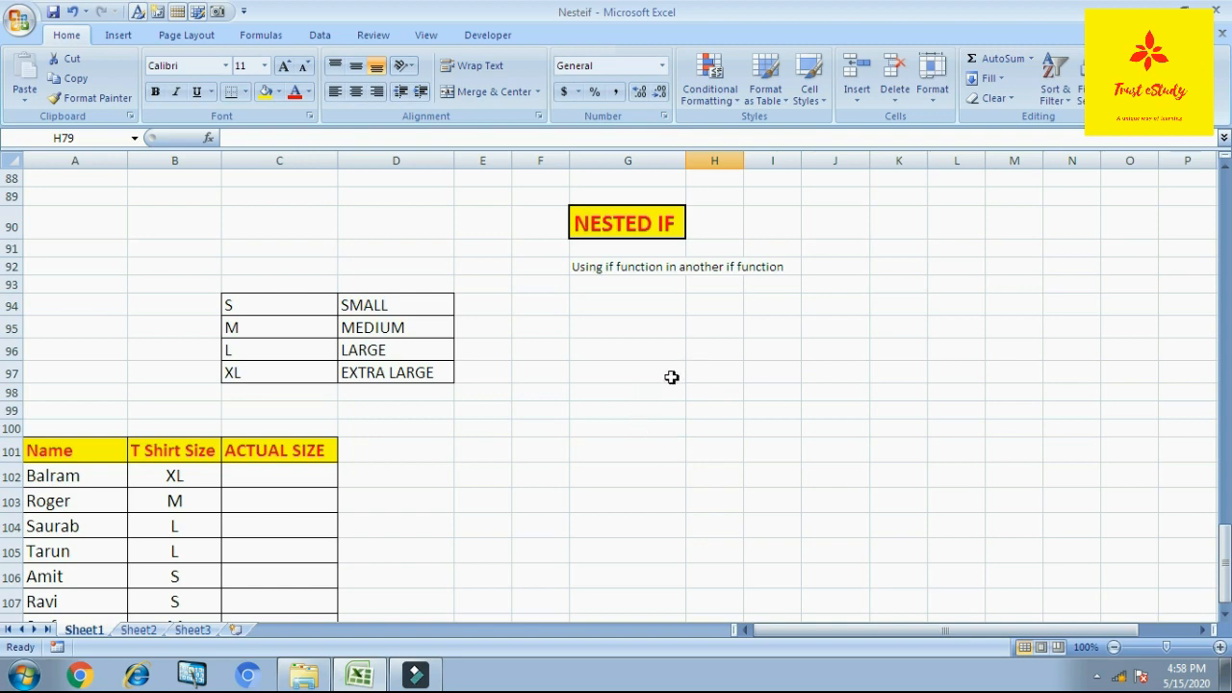
pyautogui.scroll(-1, 668, 377)
pyautogui.scroll(1, 671, 378)
pyautogui.moveTo(275, 307); pyautogui.dragTo(276, 385)
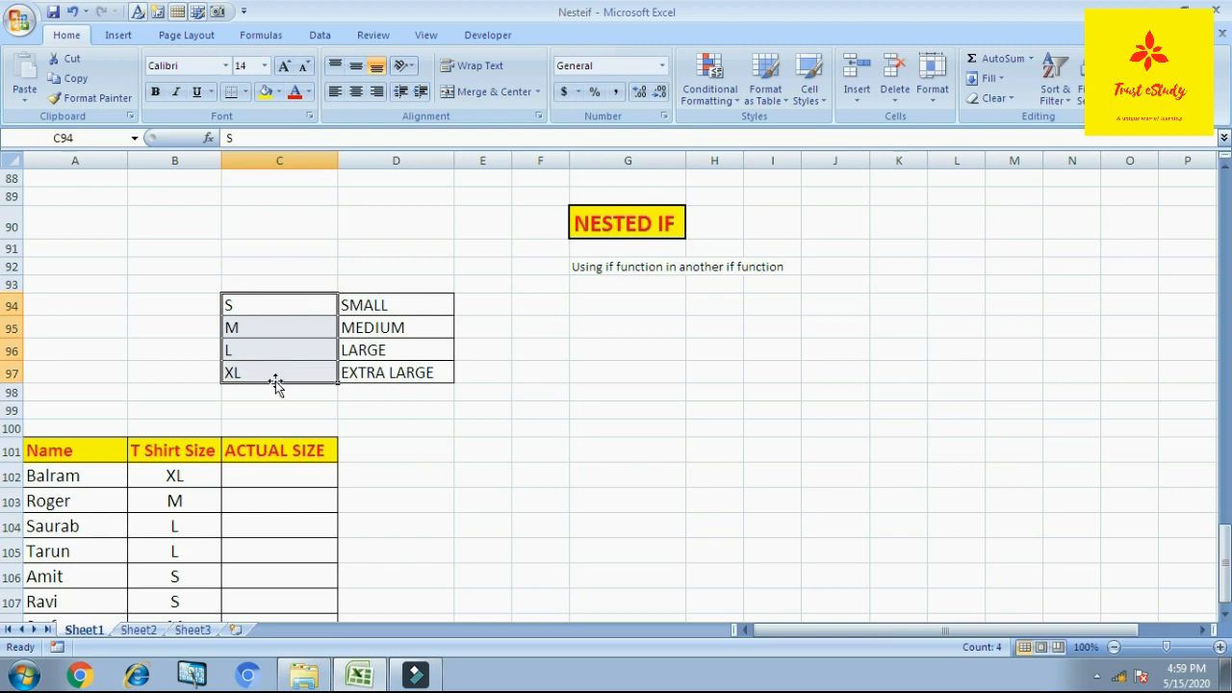
pyautogui.scroll(-1, 96, 462)
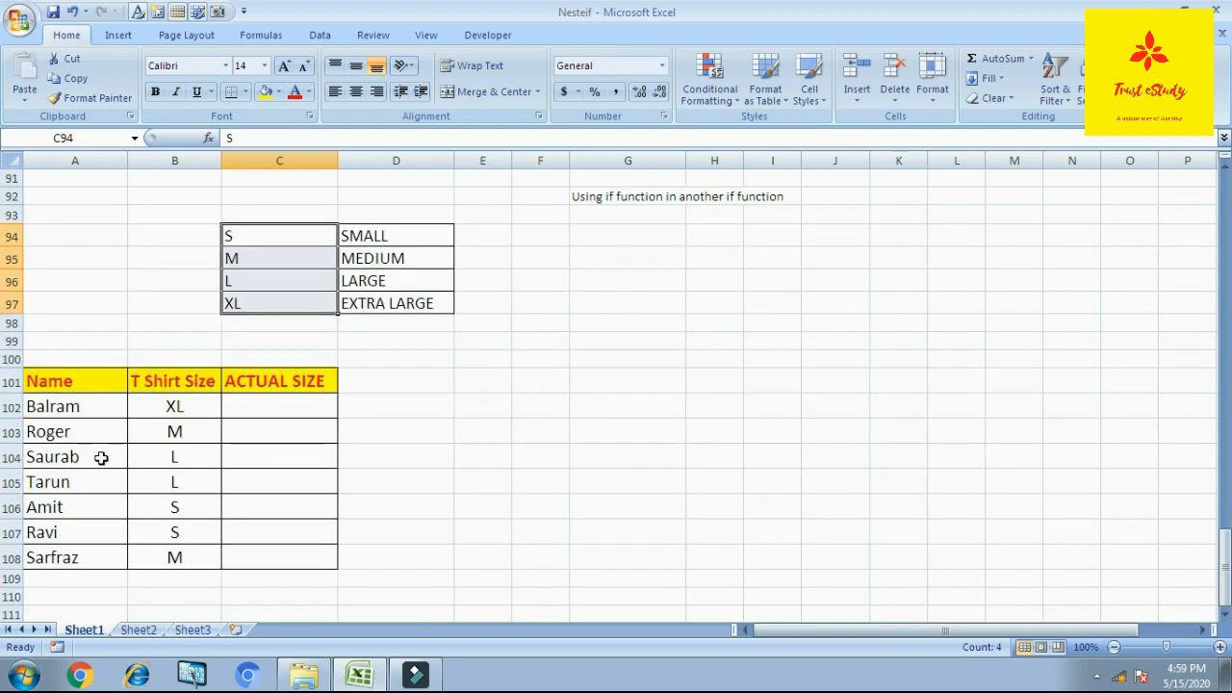
pyautogui.scroll(1, 289, 351)
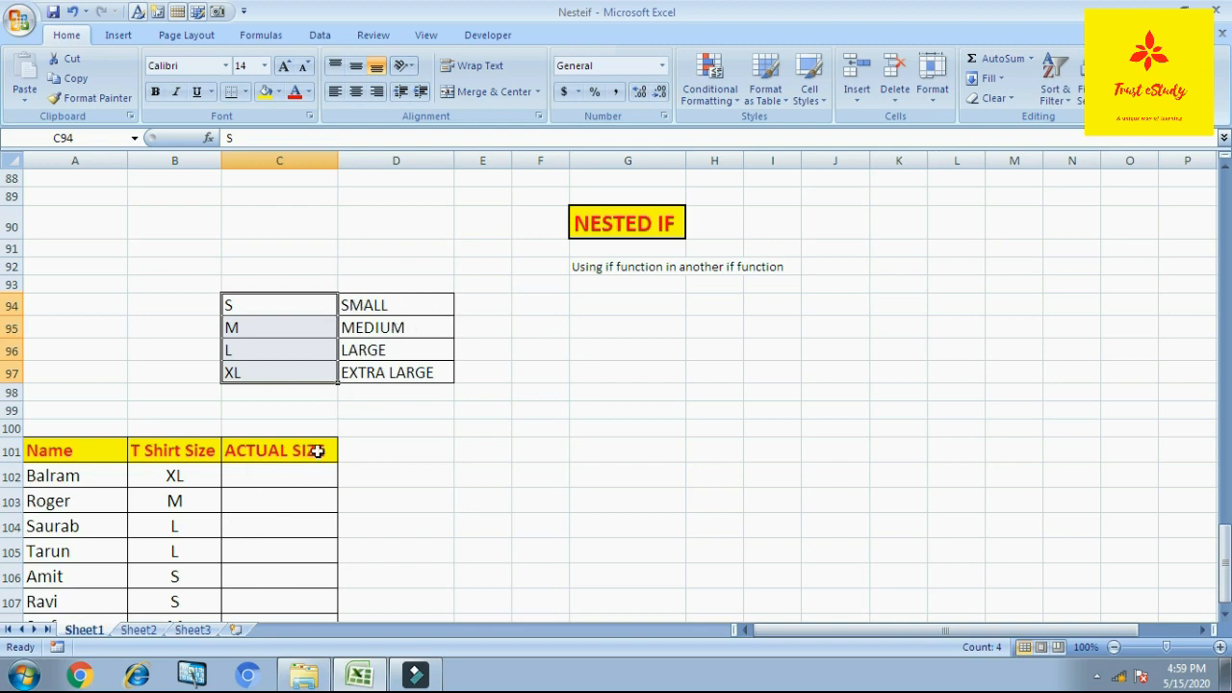
pyautogui.moveTo(292, 472); pyautogui.dragTo(278, 579)
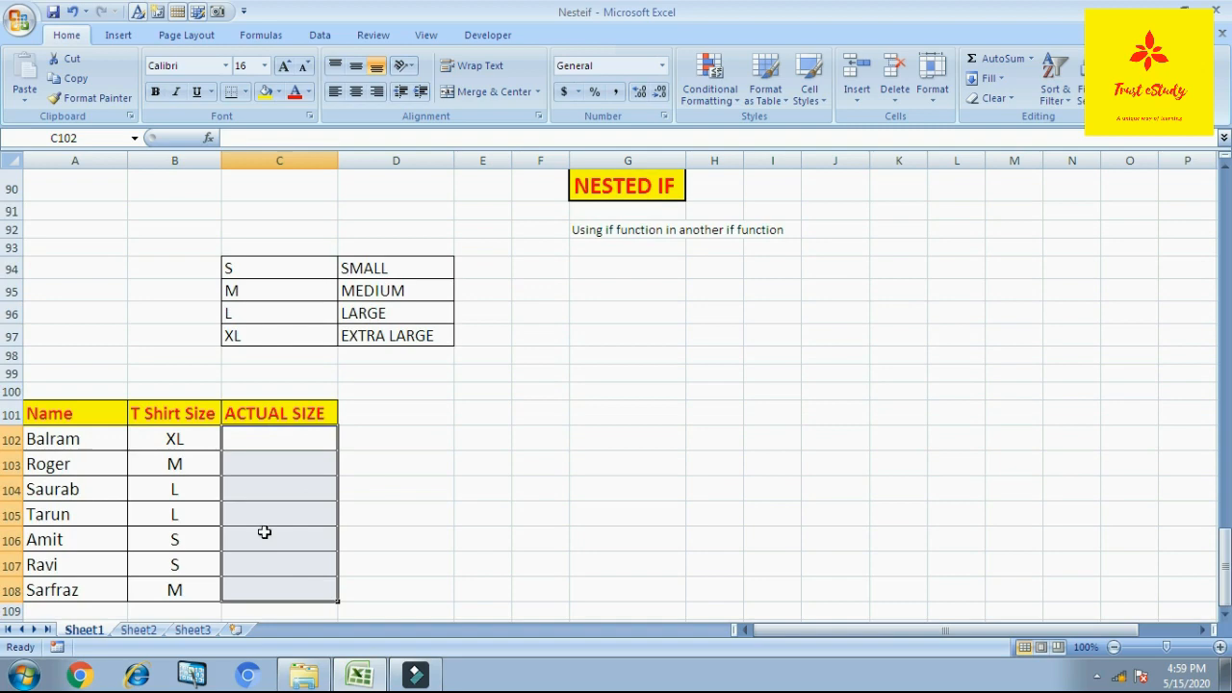
# Begin the ACTUAL SIZE formula in C102 with +IF(B102="S","SMALL", so that code S returns SMALL
pyautogui.click(295, 438)
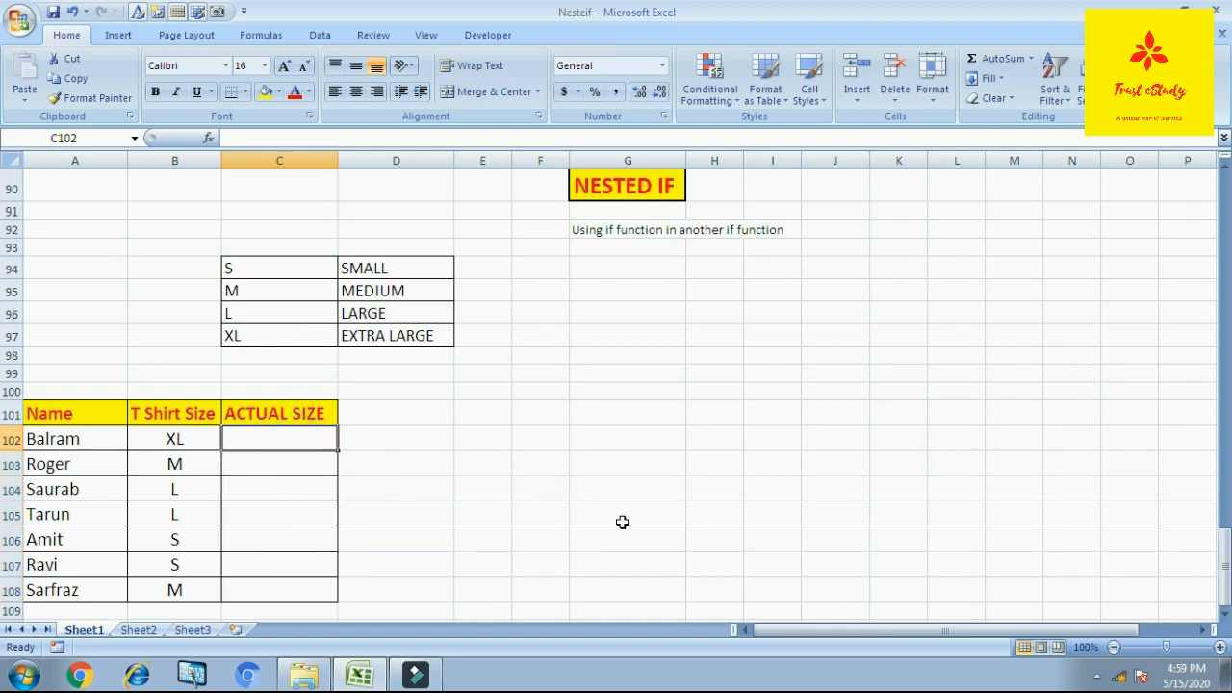
pyautogui.write('+')
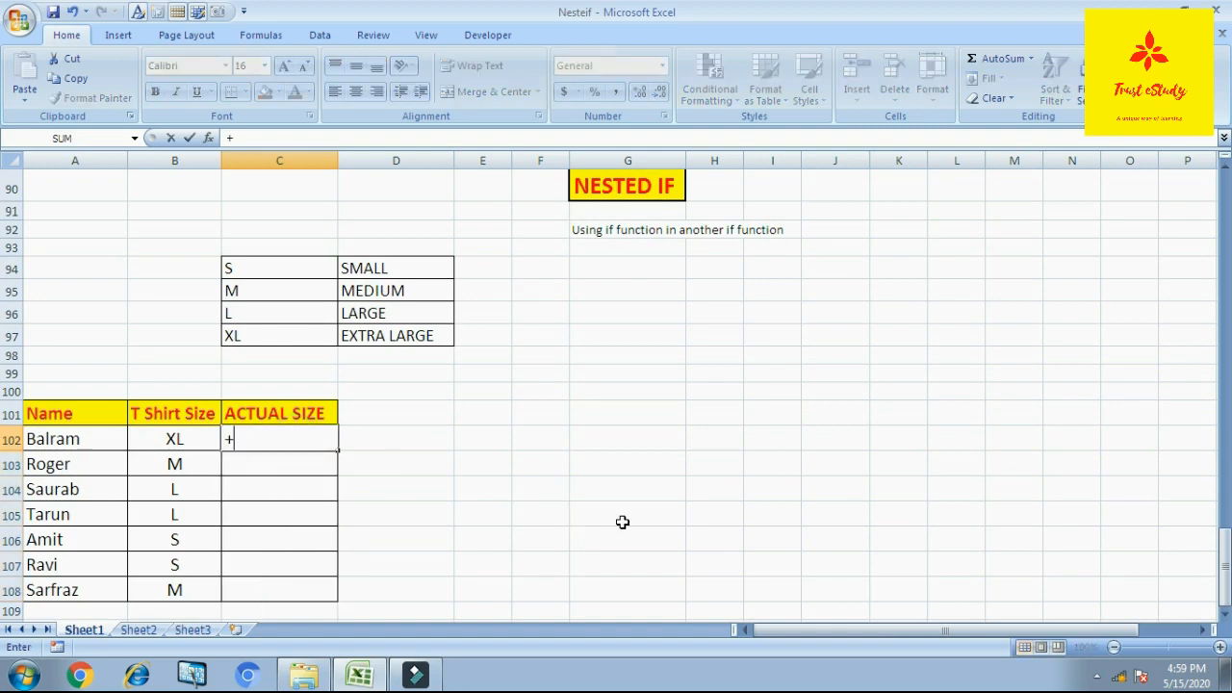
pyautogui.write('IF')
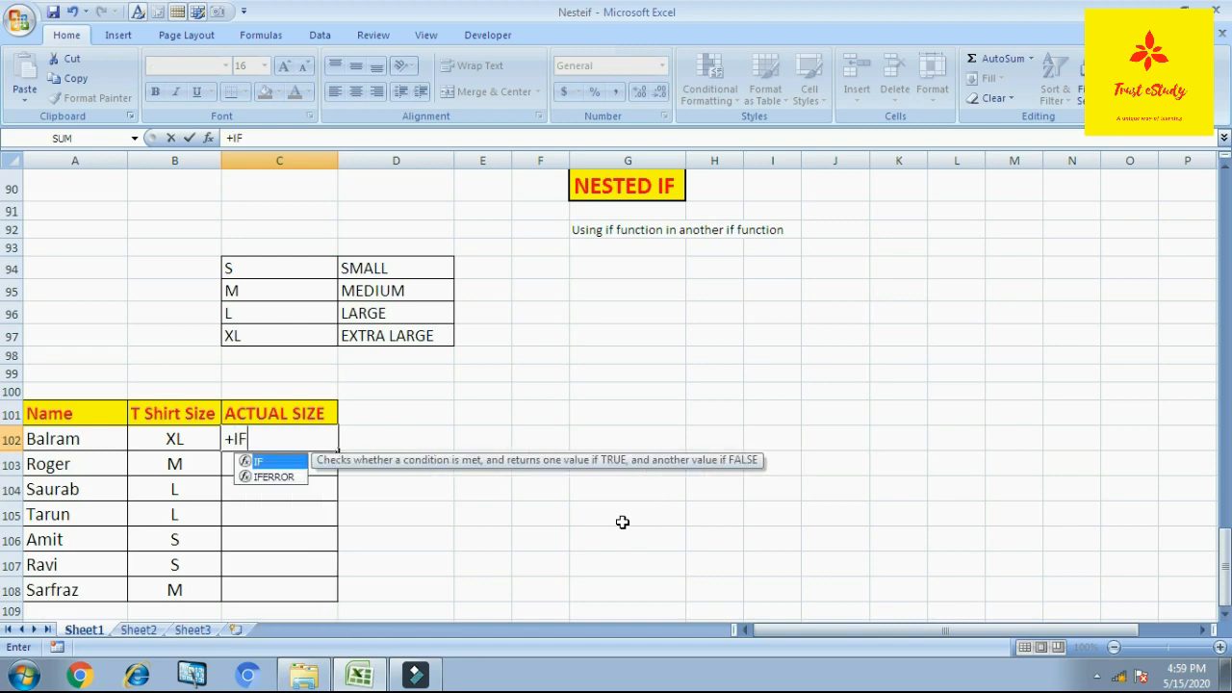
pyautogui.write('(')
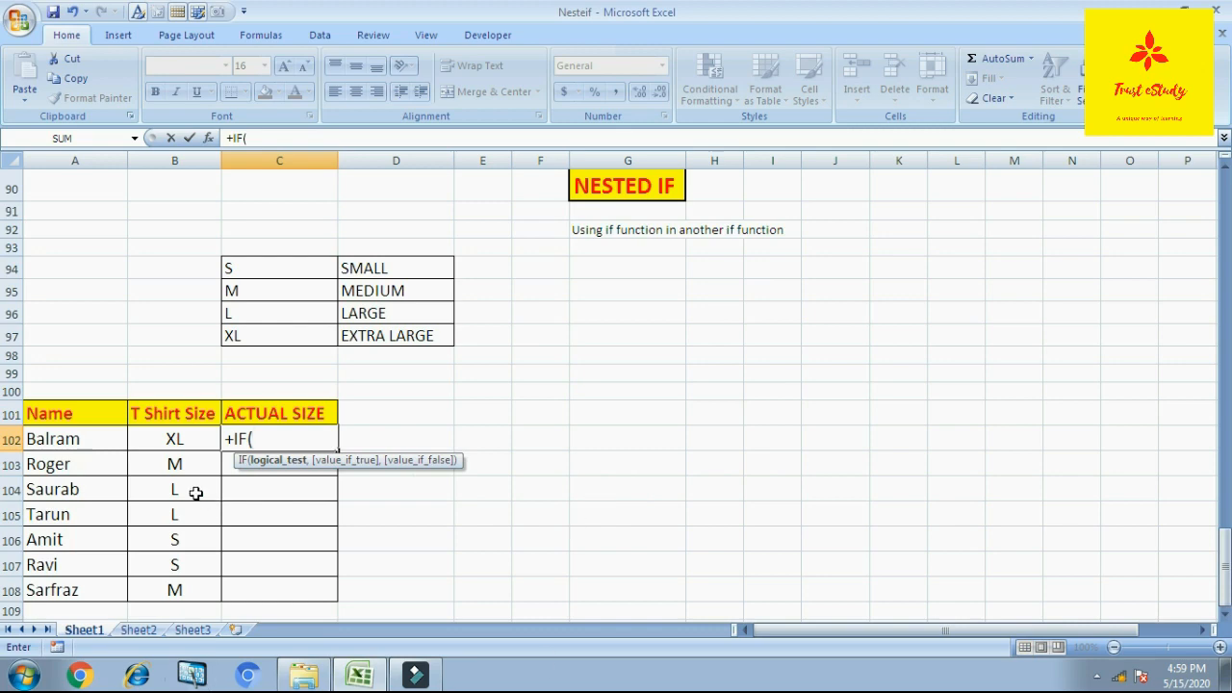
pyautogui.click(174, 438)
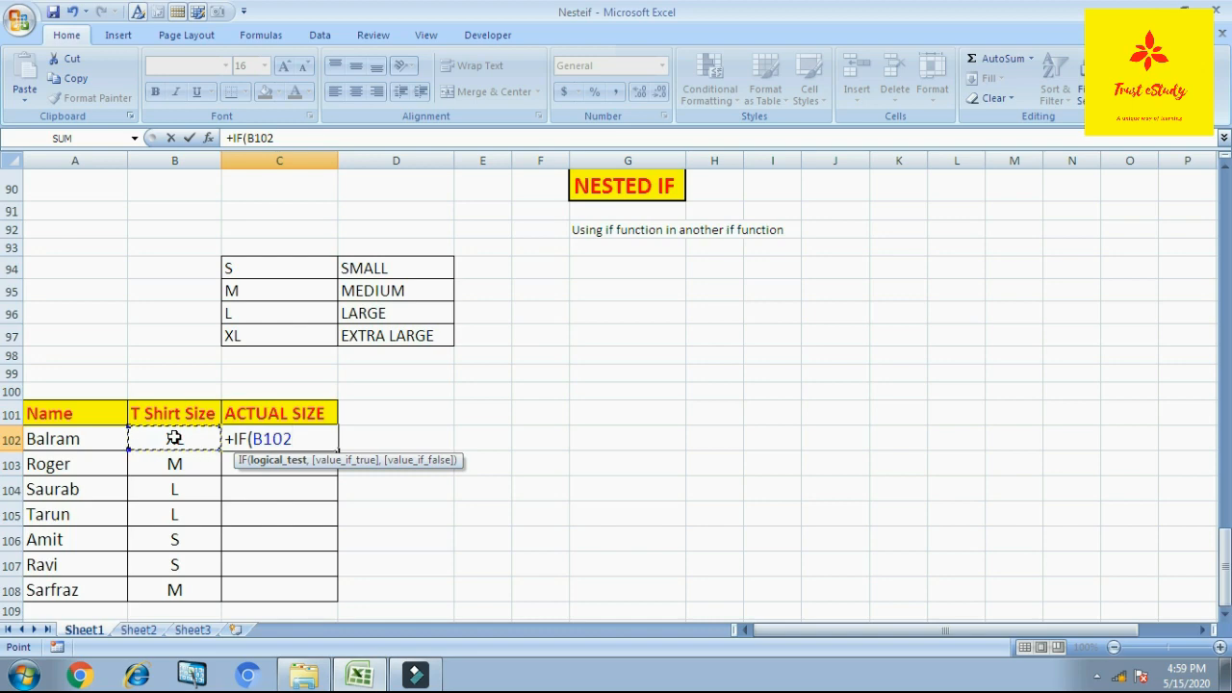
pyautogui.write('="S",')
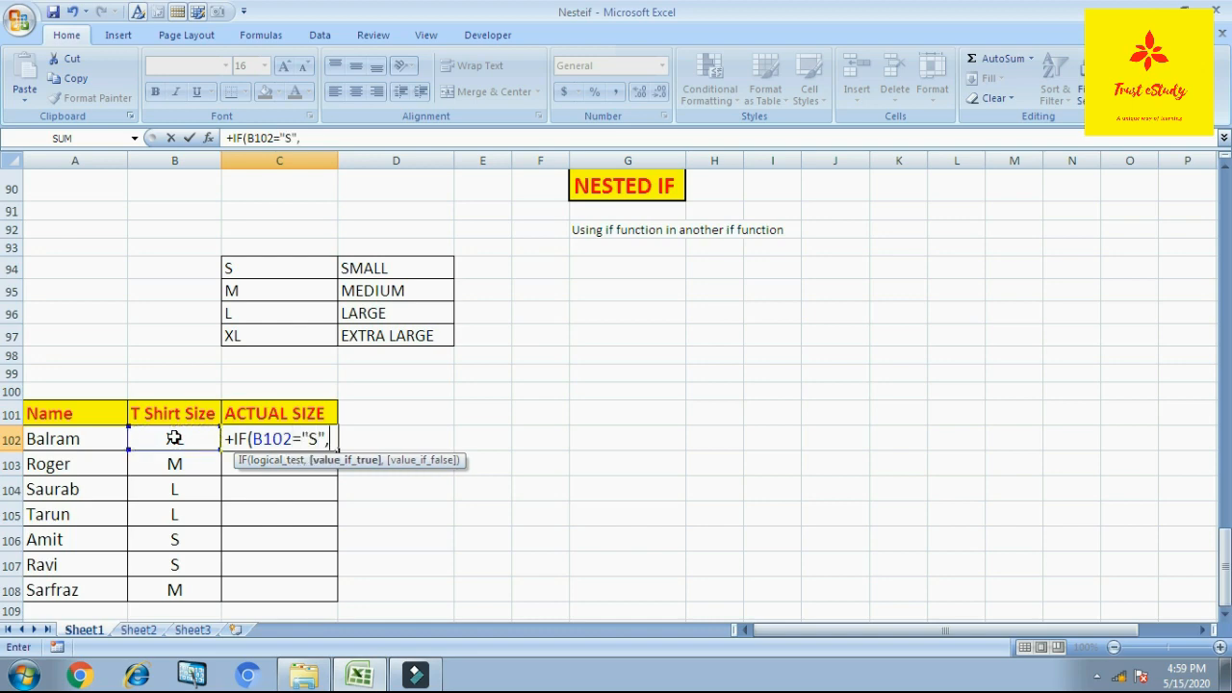
pyautogui.write('"s')
pyautogui.press('BackSpace')
pyautogui.write('S')
pyautogui.write('MAL')
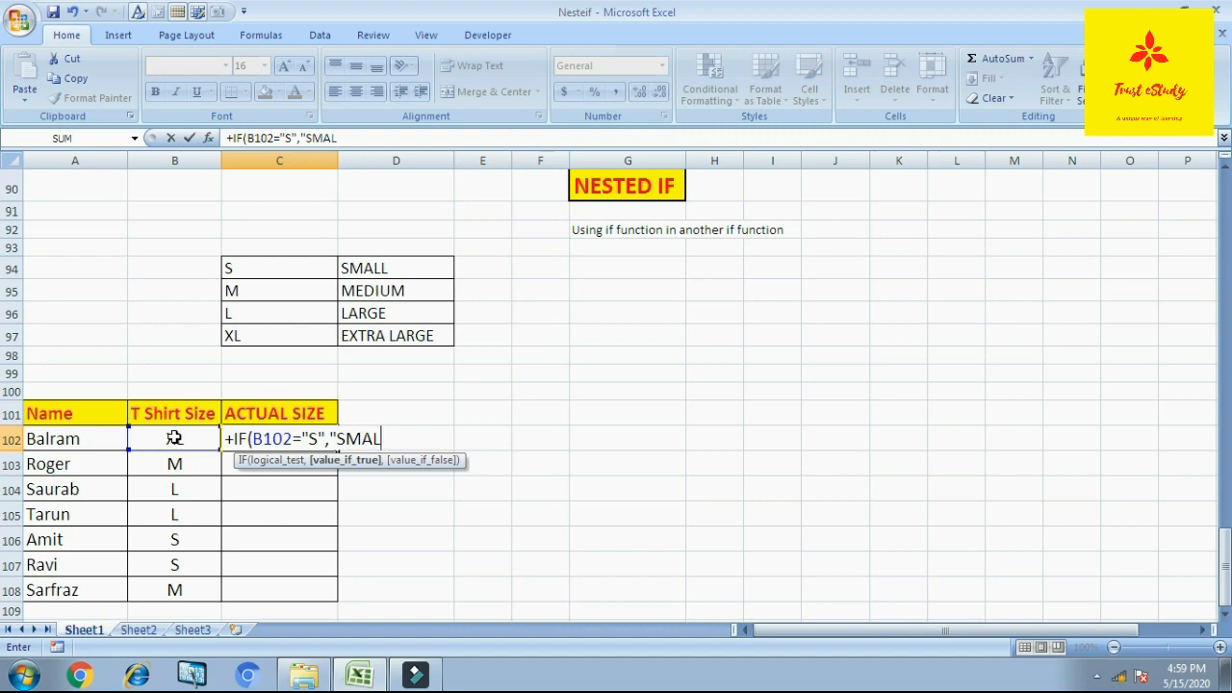
pyautogui.write('L",')
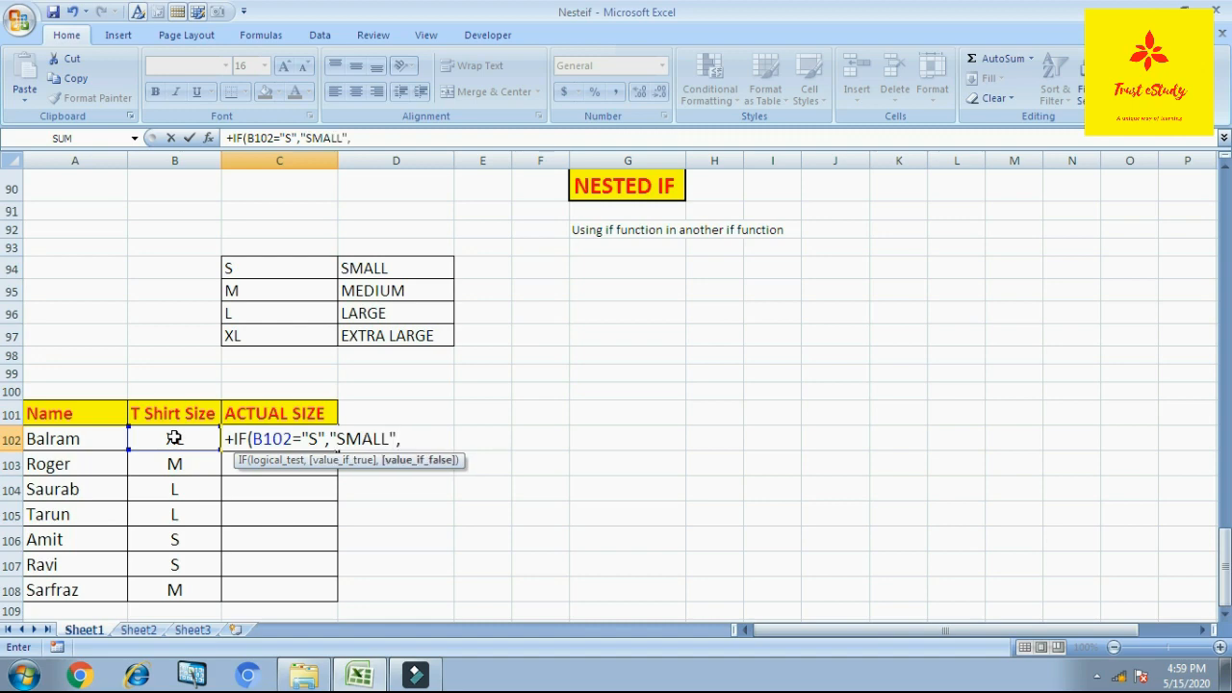
# Nest a second IF in the C102 formula as its false value: IF(B102="M","MEDIUM",
pyautogui.write('IF(')
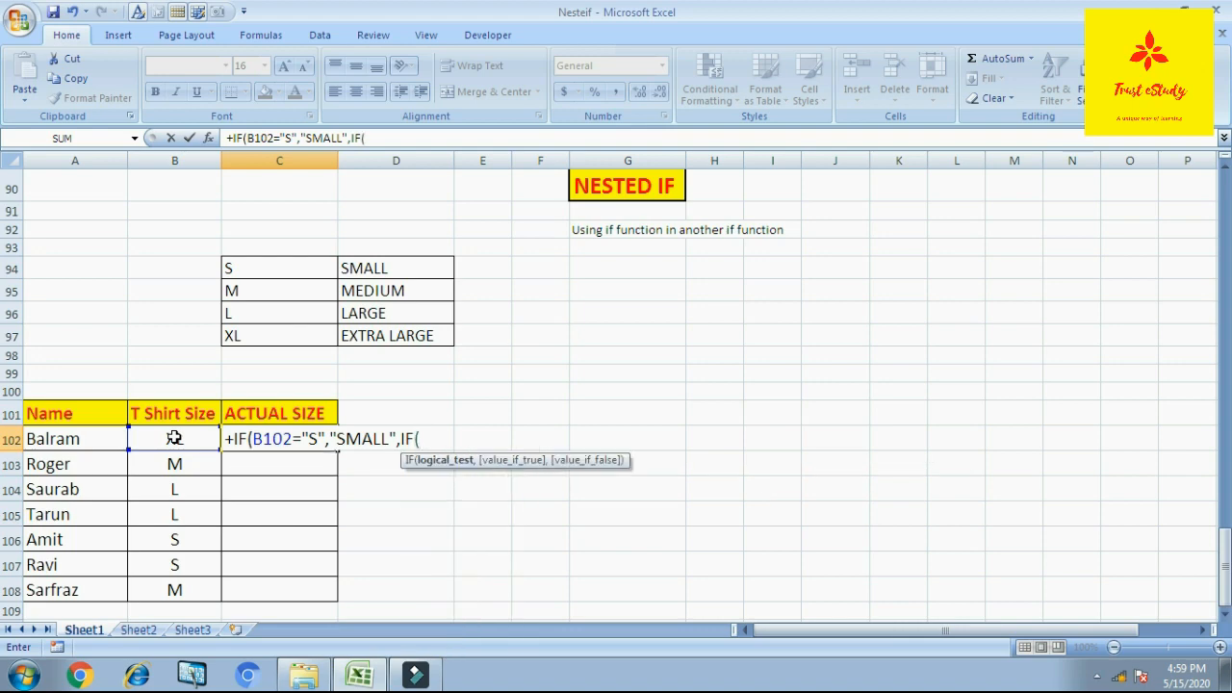
pyautogui.write('B102="')
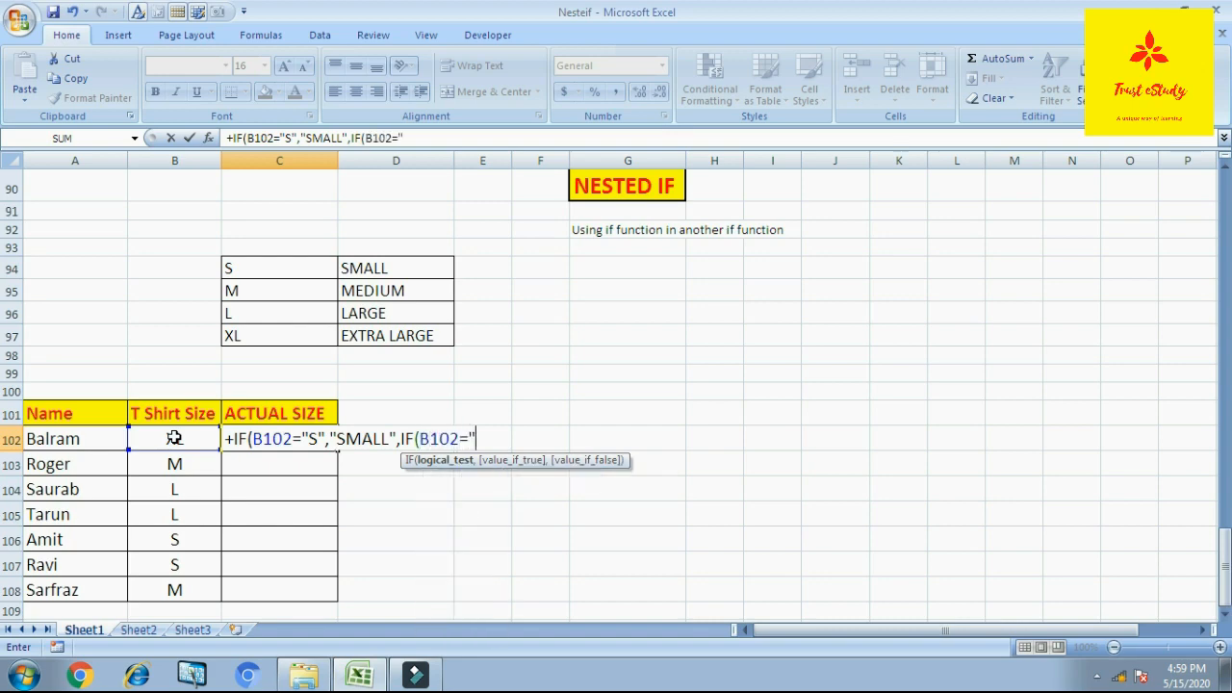
pyautogui.write('M",')
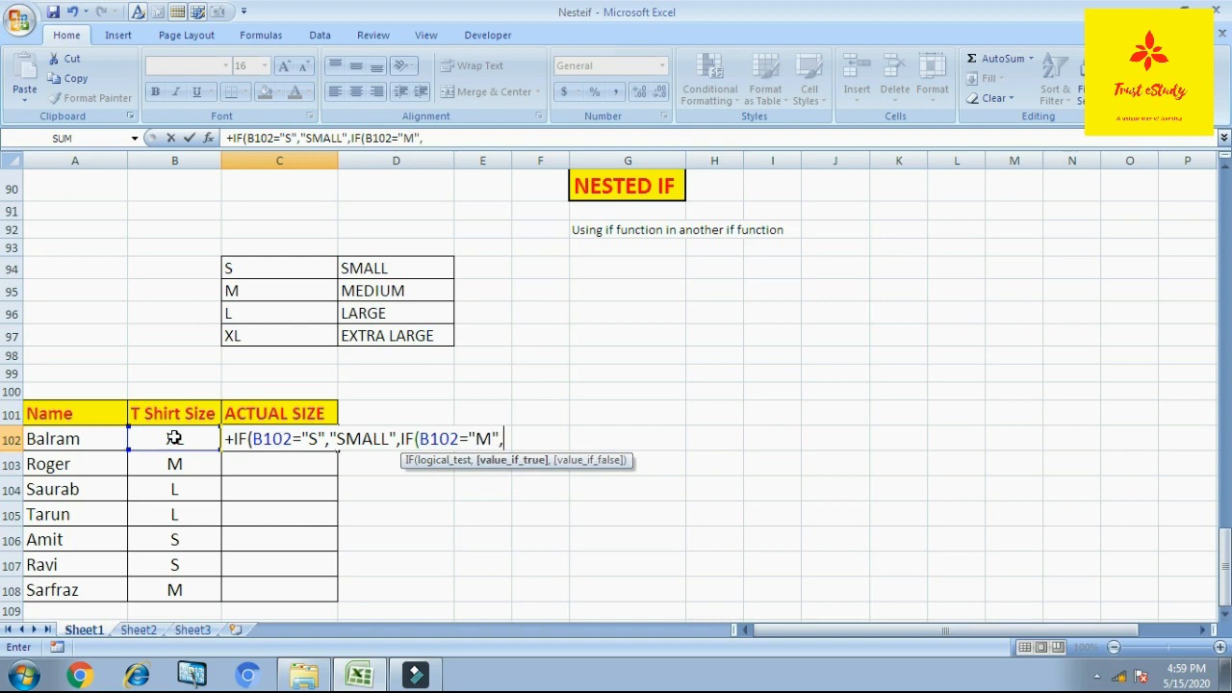
pyautogui.write('"MEDIUM')
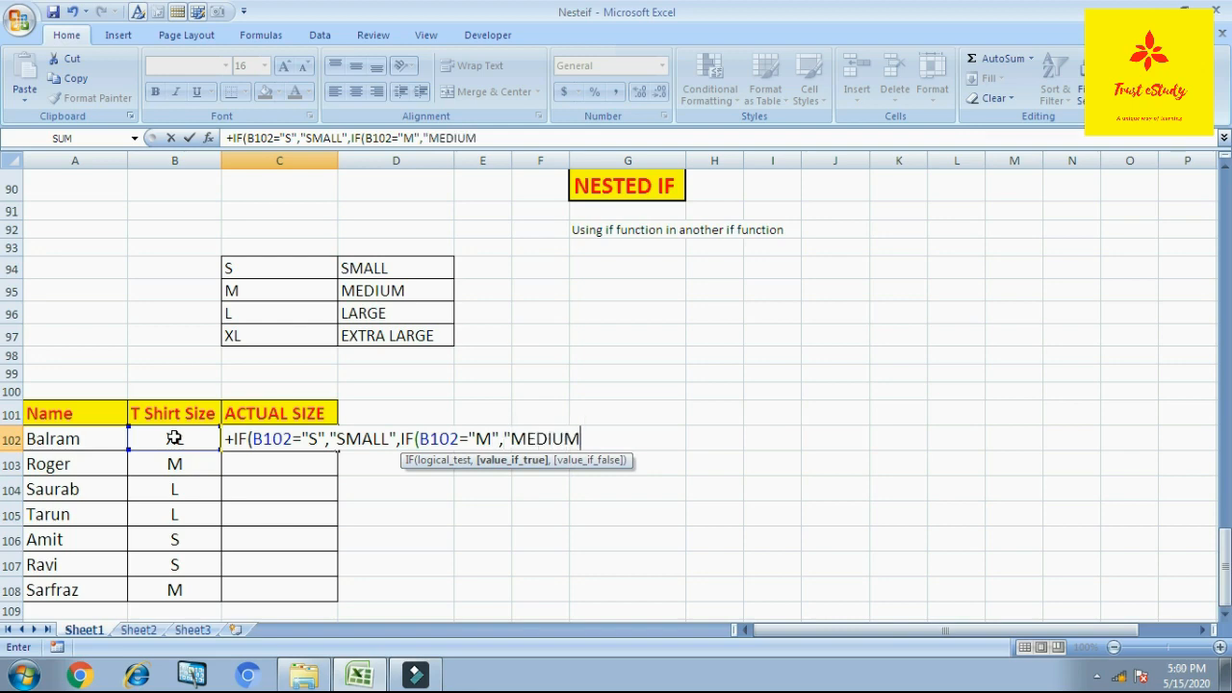
pyautogui.write('",')
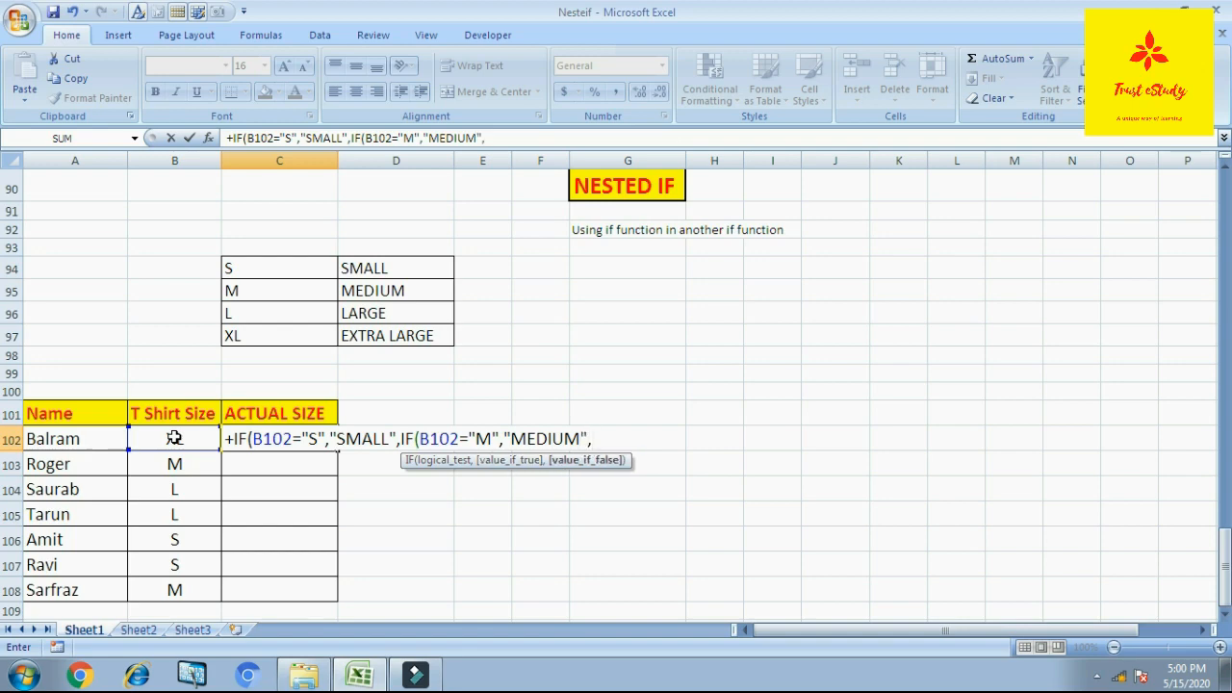
# Nest a third IF in the C102 formula for the large size: IF(B102="L","LARGE",
pyautogui.write('IF(')
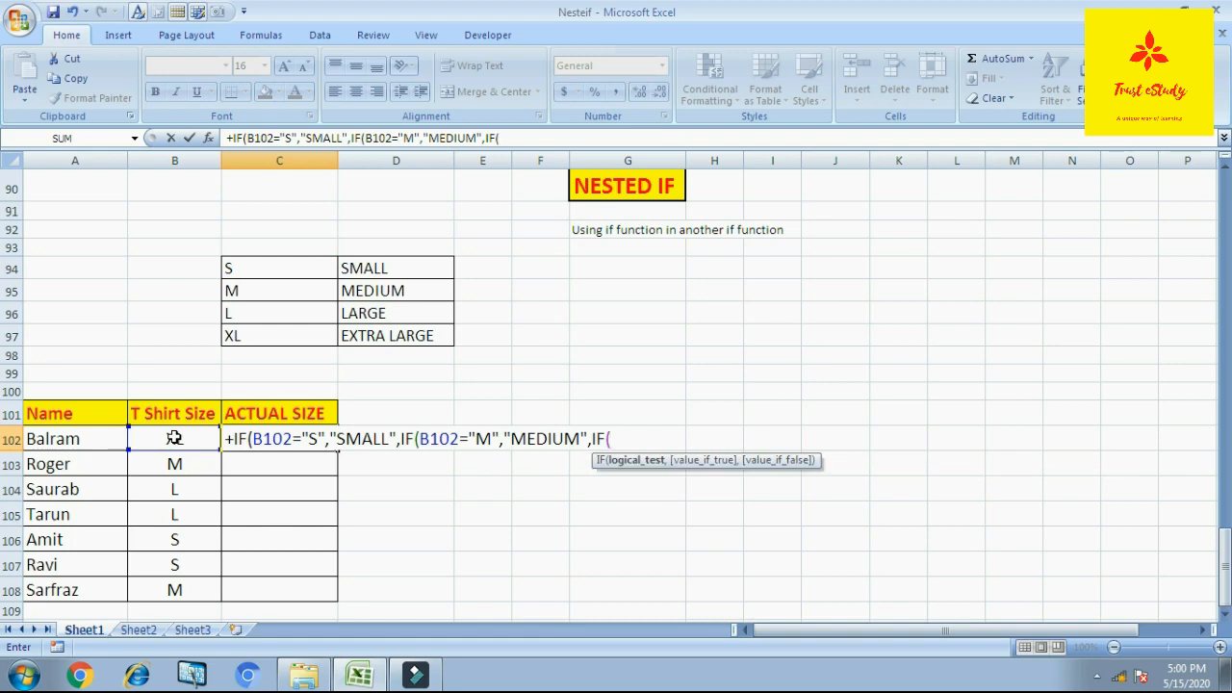
pyautogui.write('N')
pyautogui.press('BackSpace')
pyautogui.write('B102="')
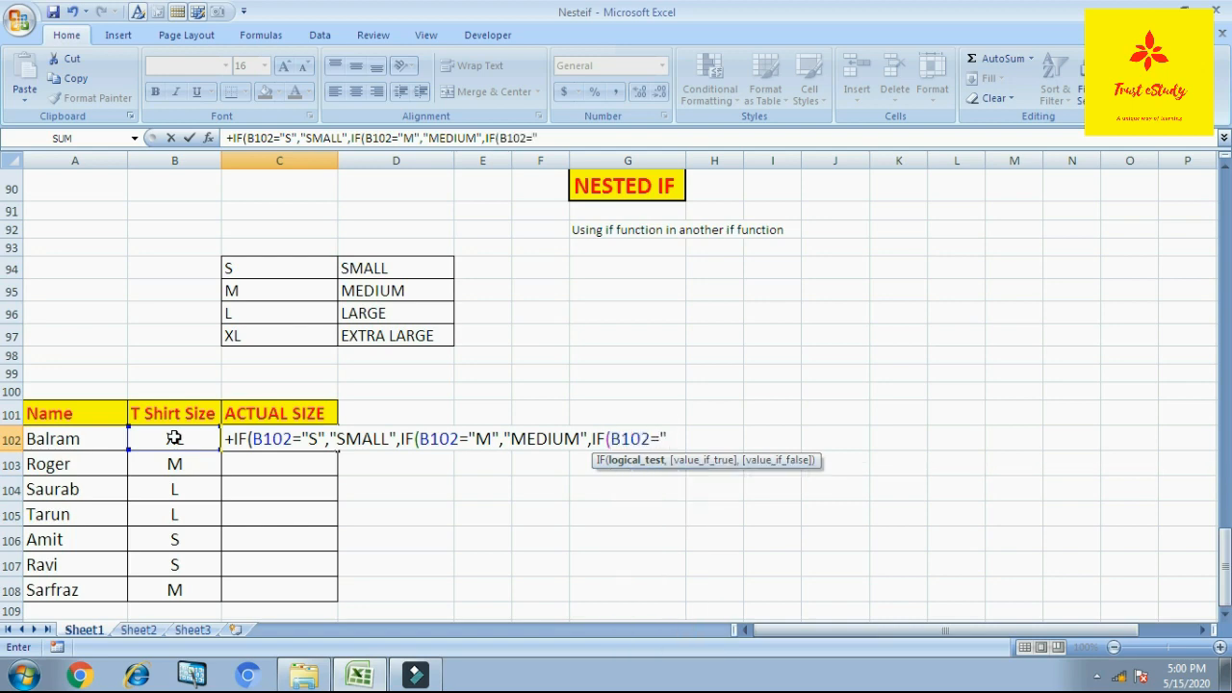
pyautogui.write('L",')
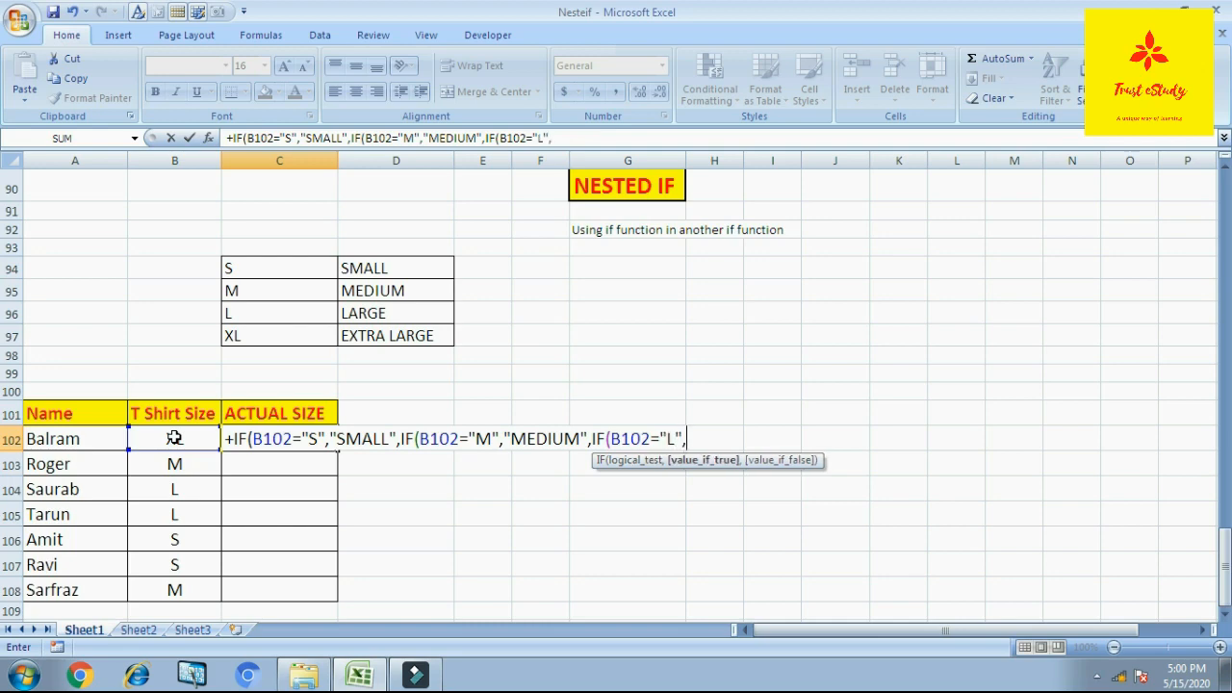
pyautogui.write('"LARGE"')
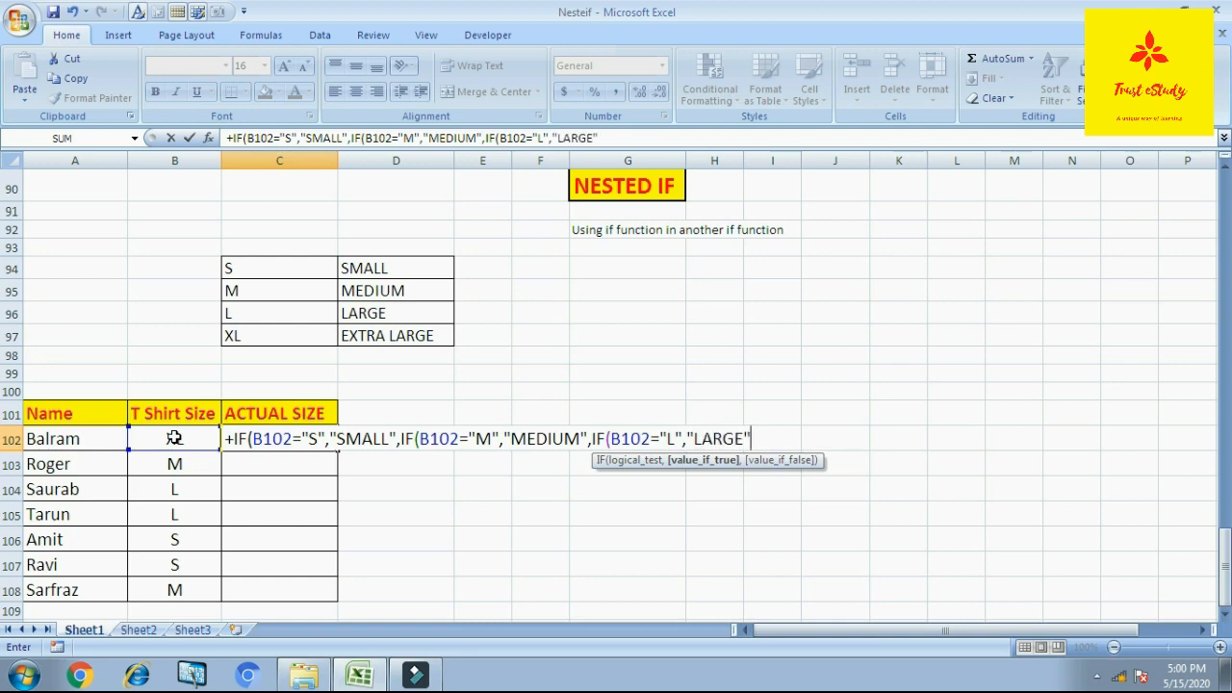
pyautogui.write(',')
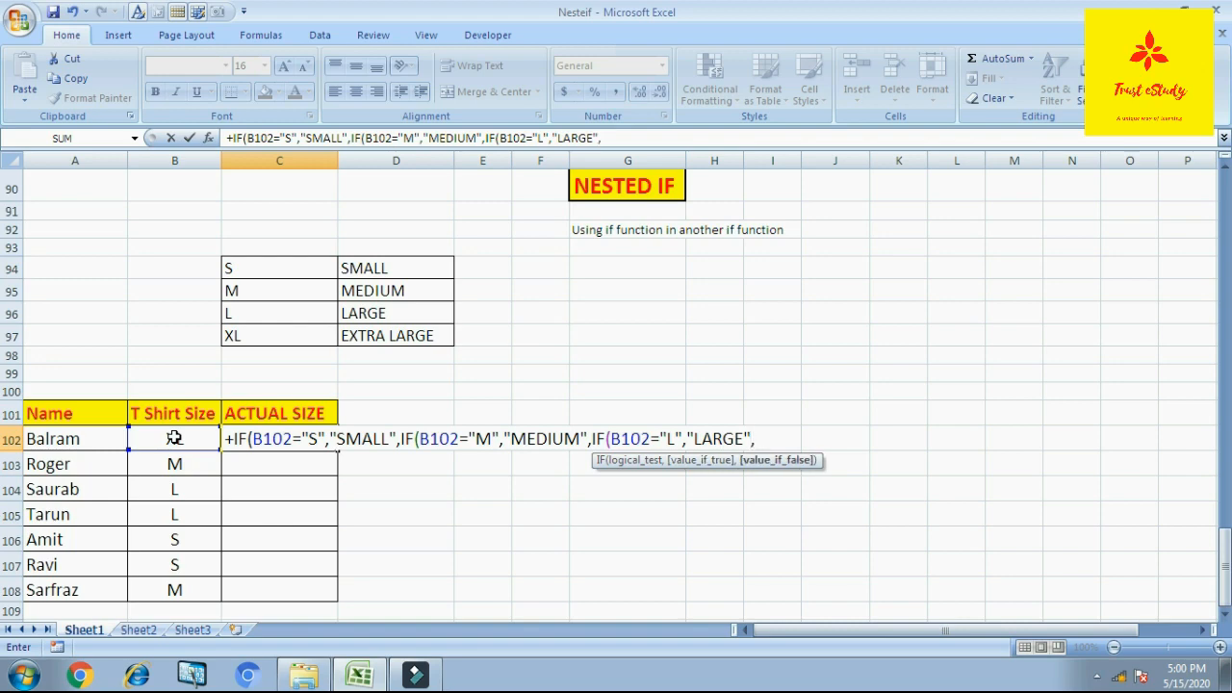
# Finish the C102 formula with "EXTRA LARGE" as the final false value, close all three IFs and enter it
pyautogui.write('"EXTRA')
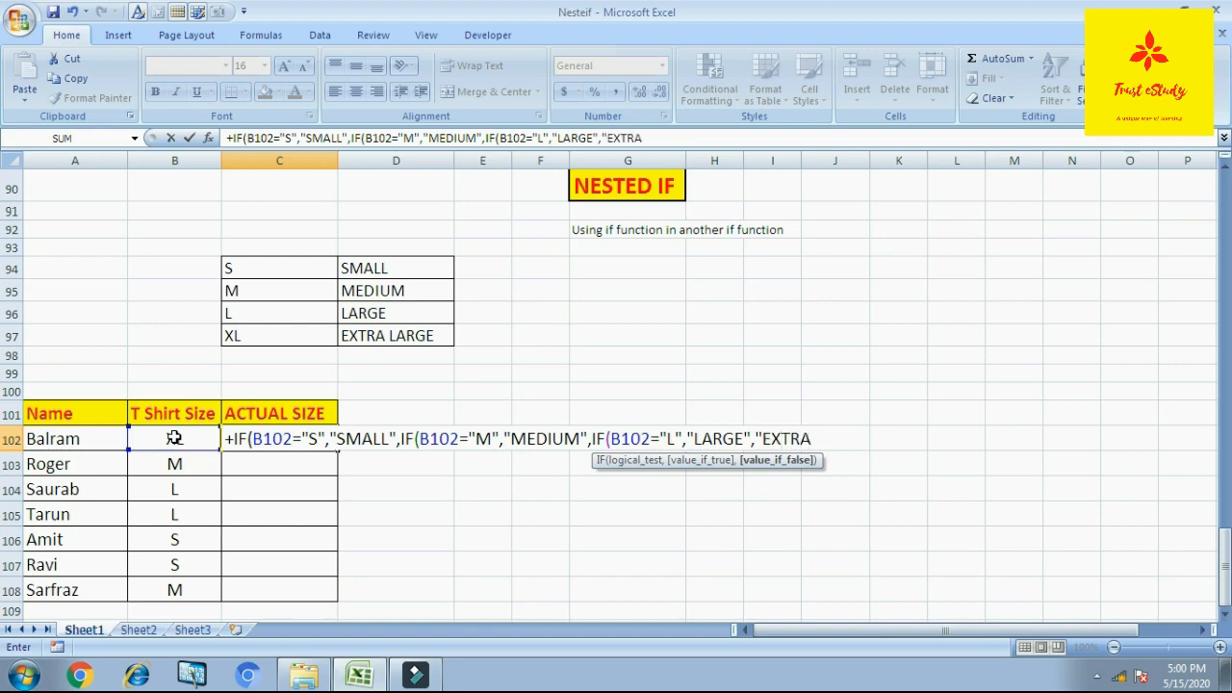
pyautogui.write(' LARGE")')
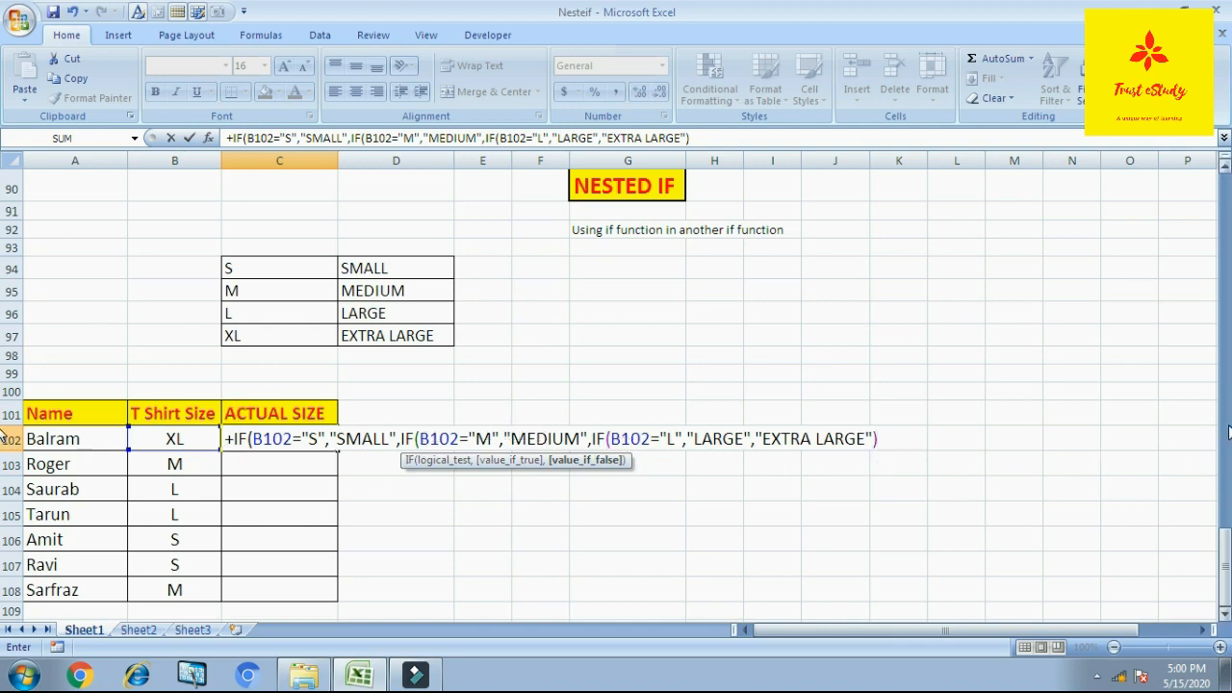
pyautogui.write('))')
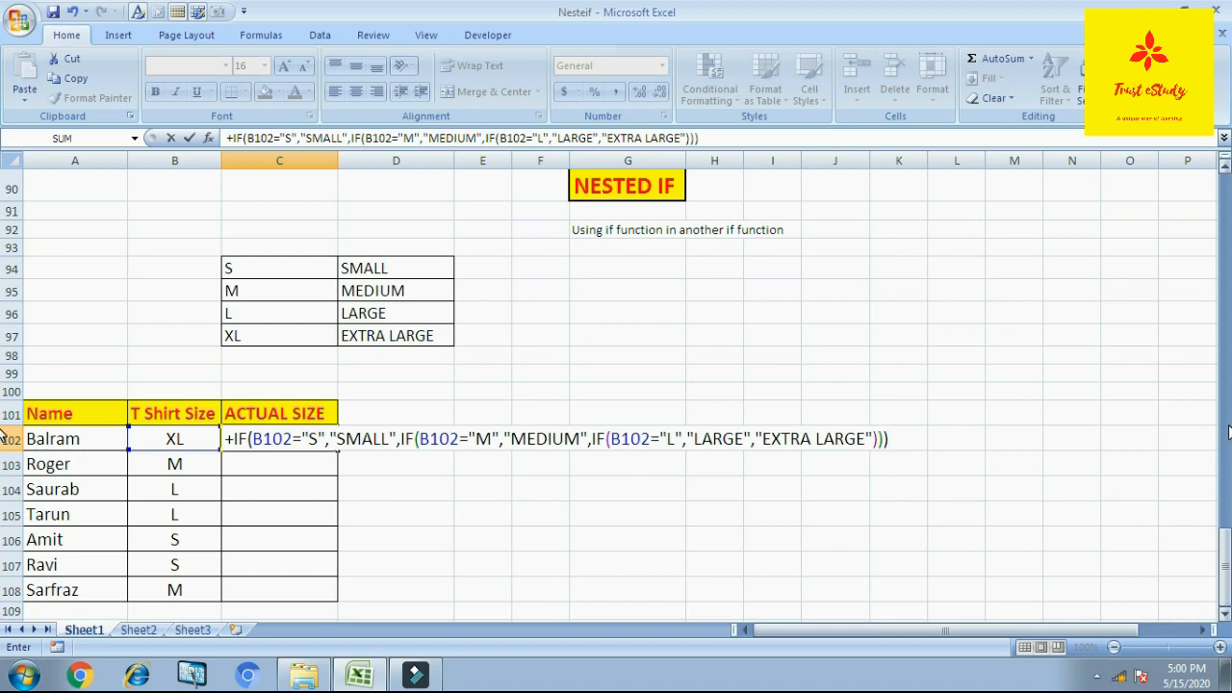
pyautogui.press('Return')
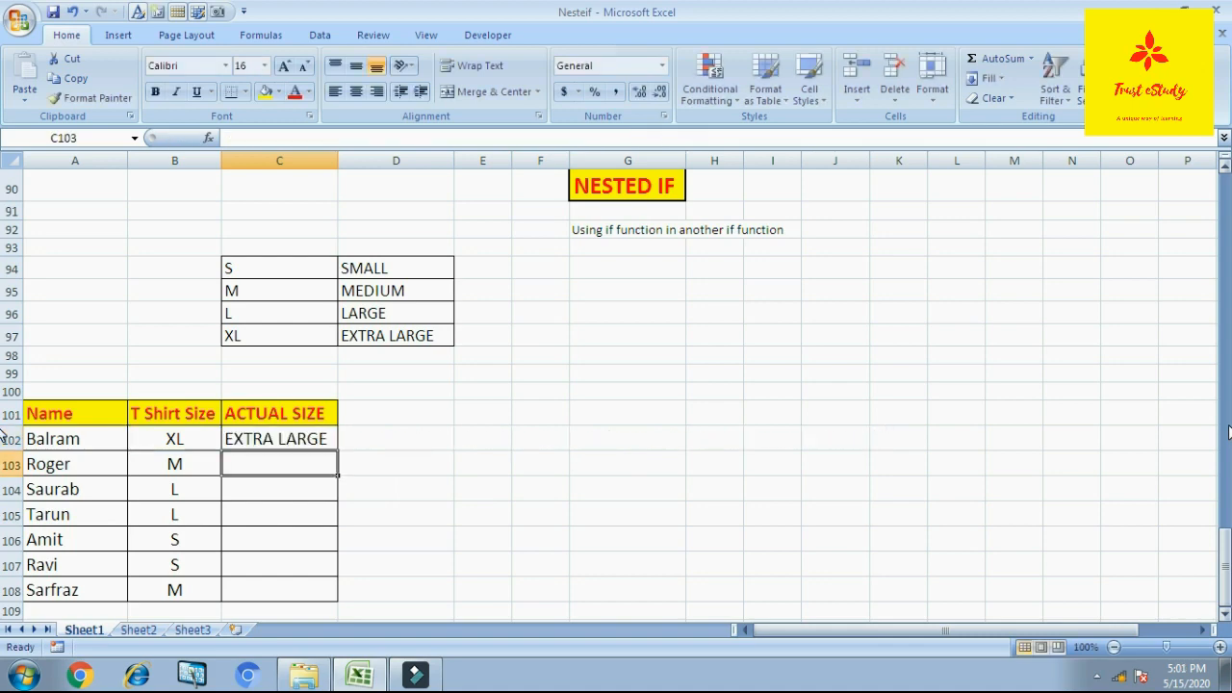
# Fill the nested IF formula from C102 down through C108
pyautogui.press('Up')
pyautogui.hotkey('shift', 'Down')
pyautogui.hotkey('shift', 'Down')
pyautogui.hotkey('shift', 'Down')
pyautogui.hotkey('shift', 'Down')
pyautogui.hotkey('shift', 'Down')
pyautogui.hotkey('shift', 'Down')
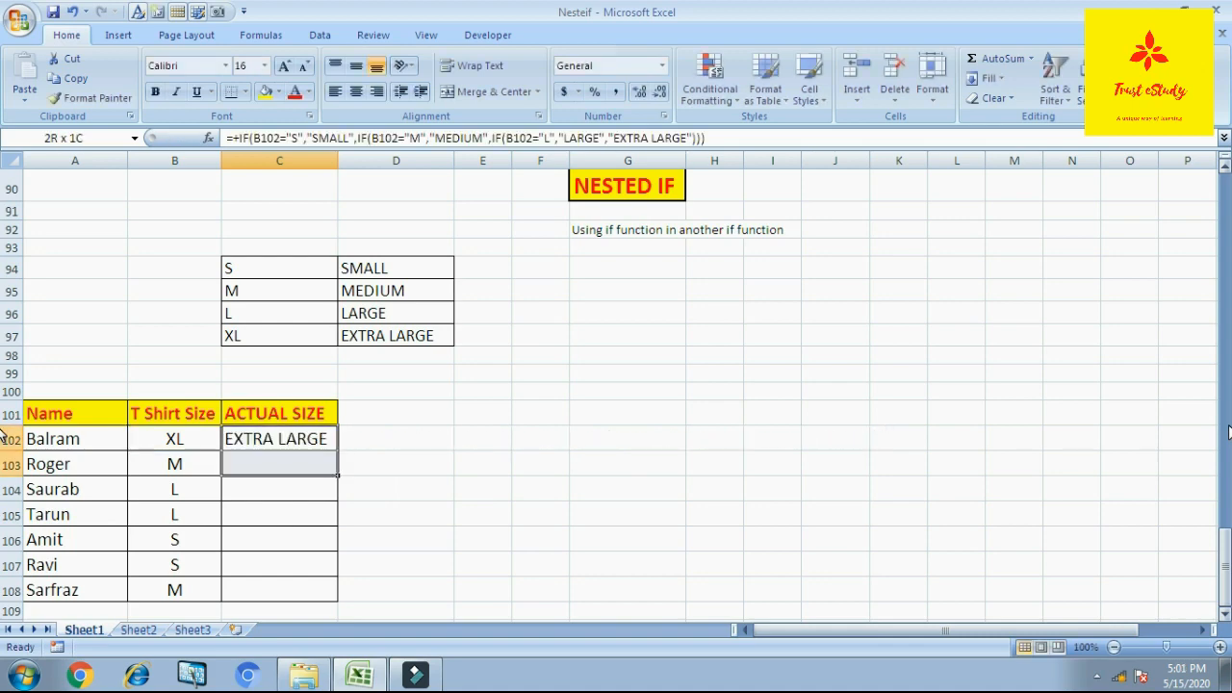
pyautogui.hotkey('ctrl', 'd')
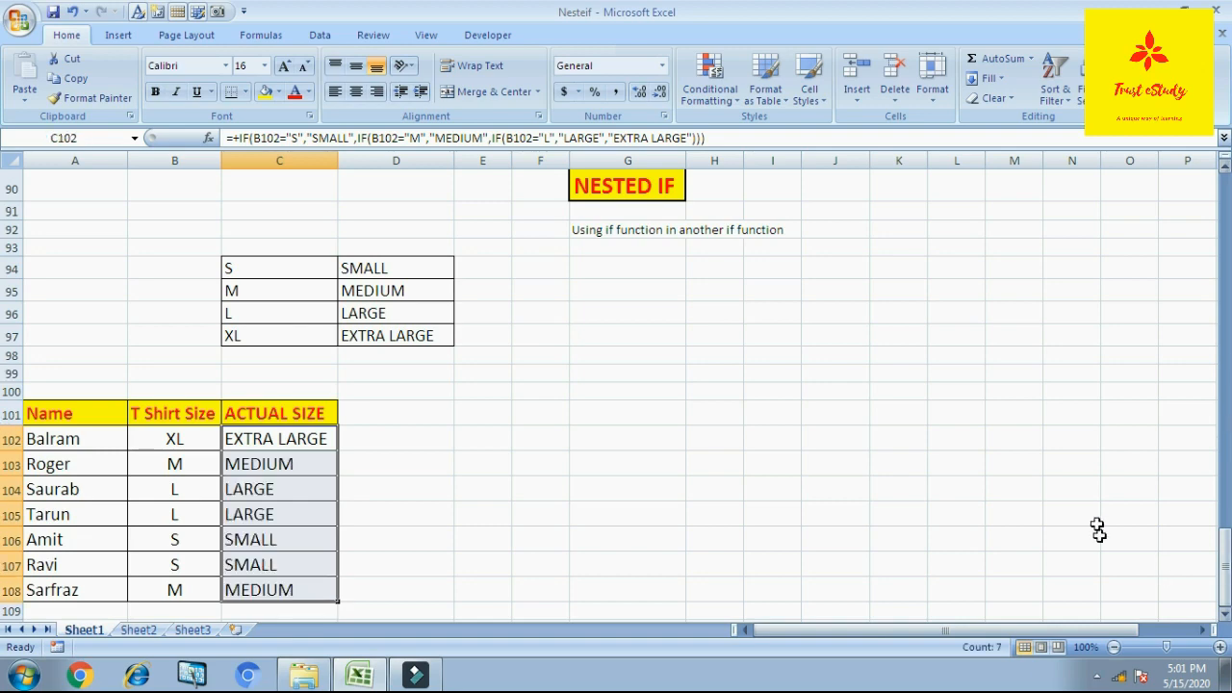
pyautogui.click(529, 539)
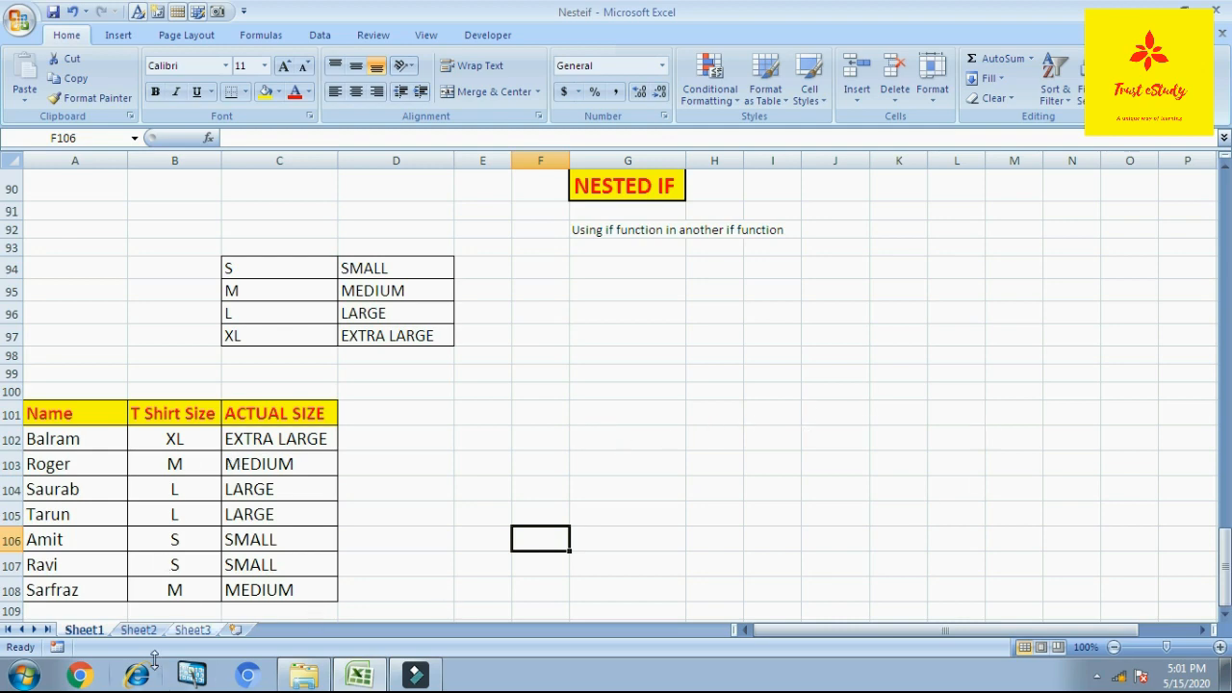
# Review the list of covered functions on Sheet2 and return to Sheet1
pyautogui.click(145, 629)
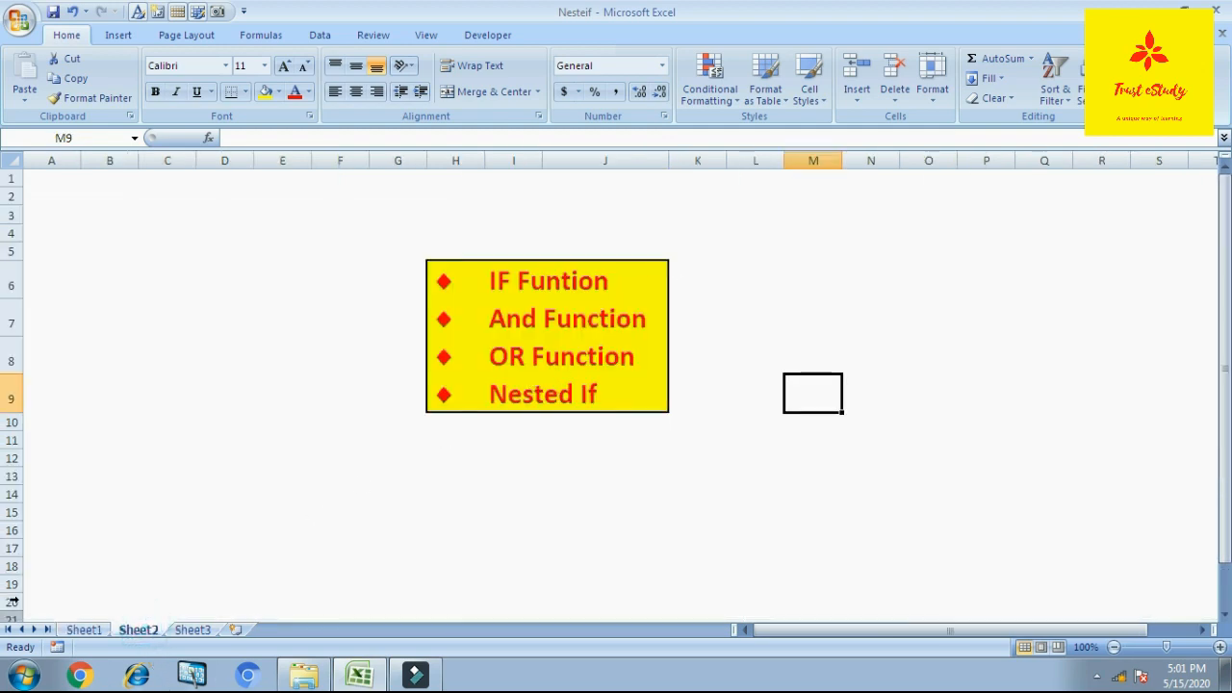
pyautogui.click(85, 631)
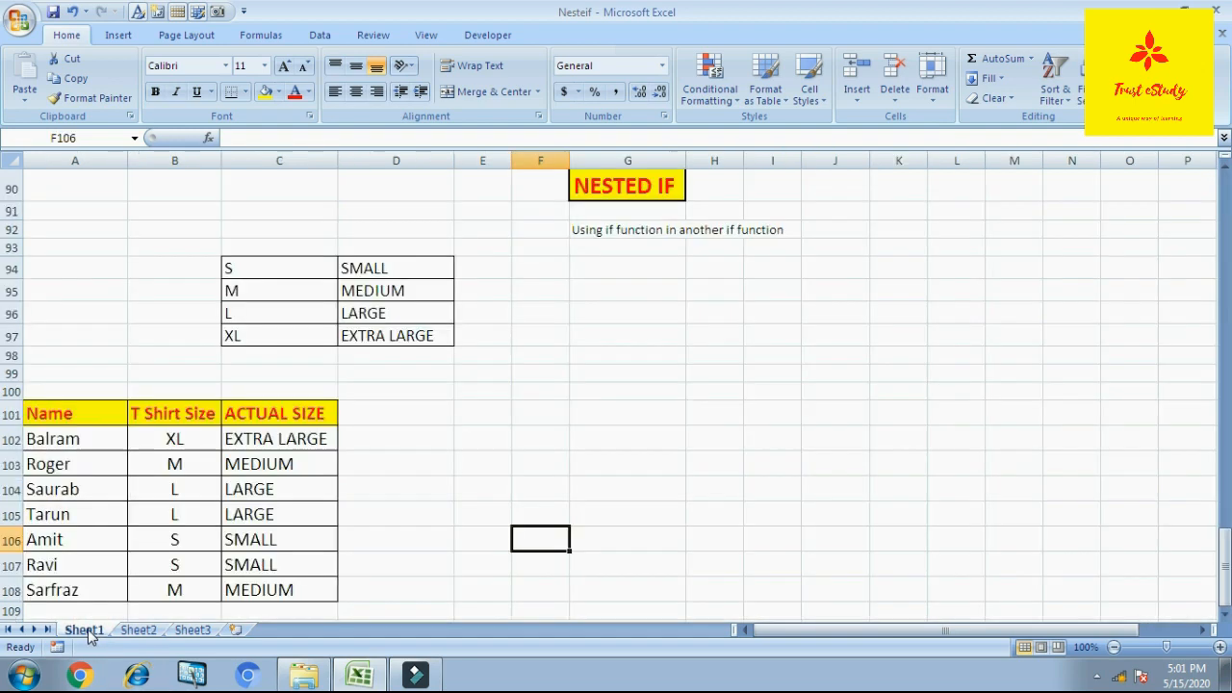